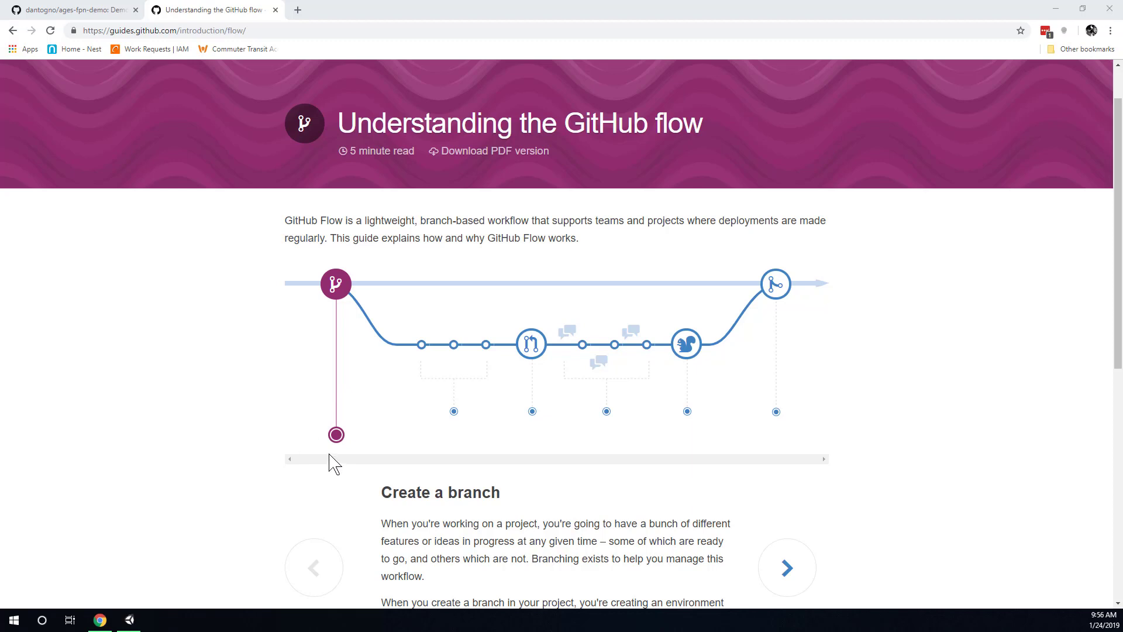
Advance the GitHub flow guide through Add commits and Open a Pull Request to Merge, then return to ages-fpn-demo.
drag(379, 493, 512, 499)
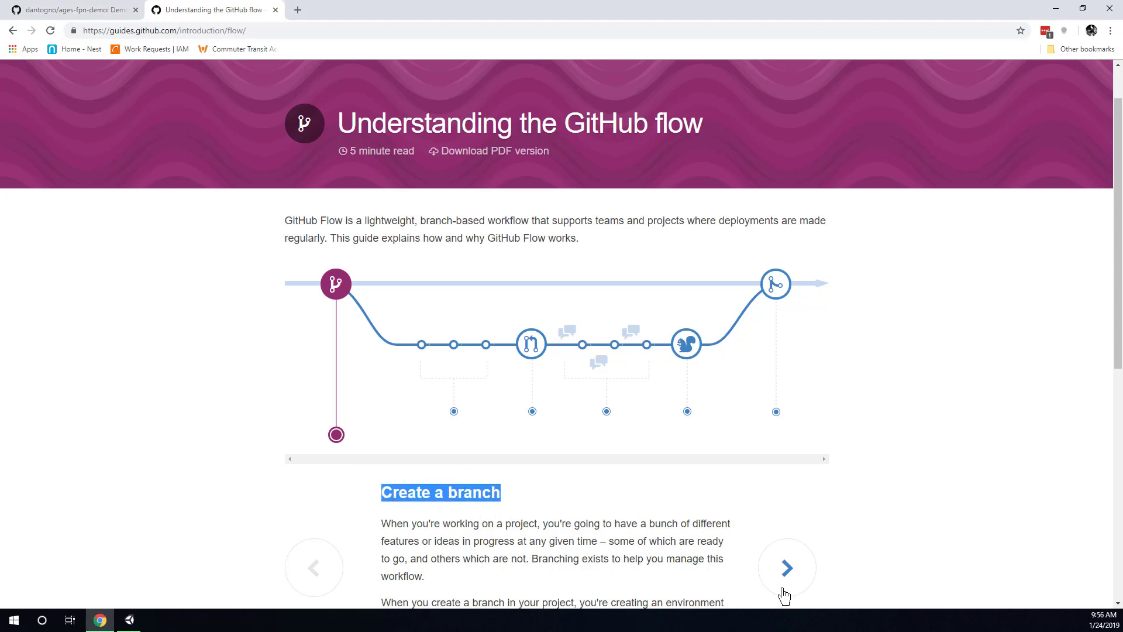
click(785, 570)
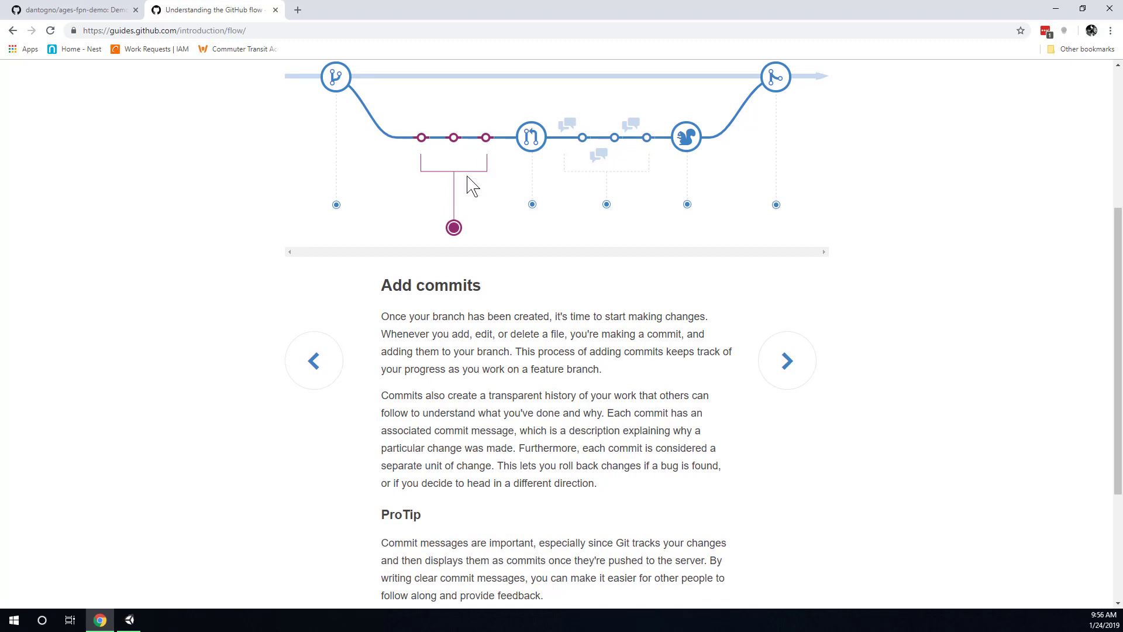
click(787, 367)
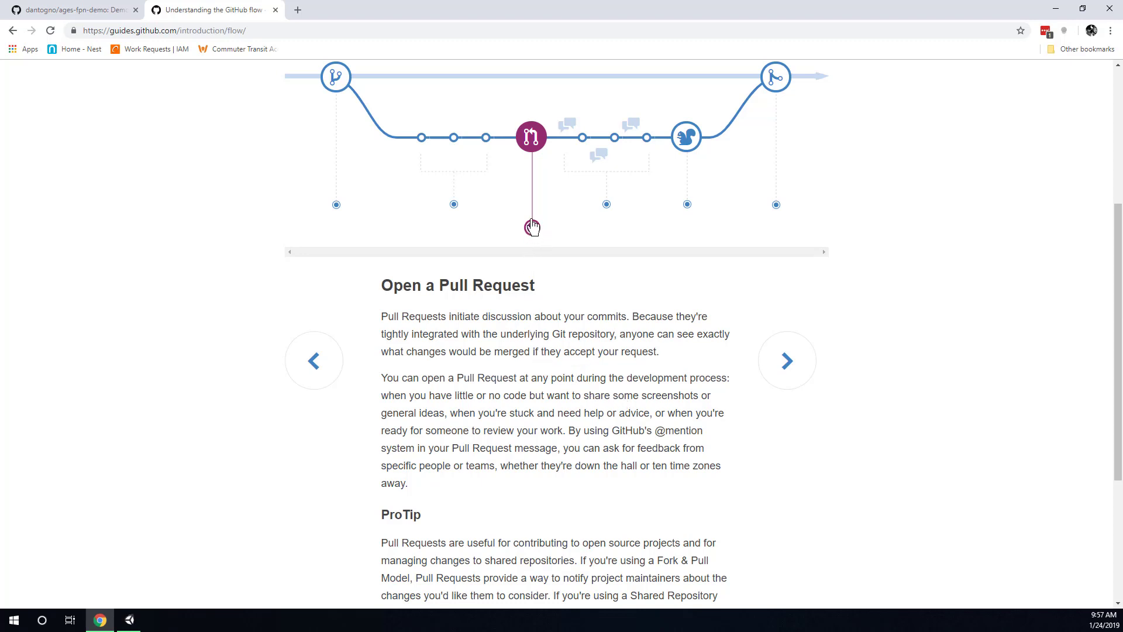
click(777, 80)
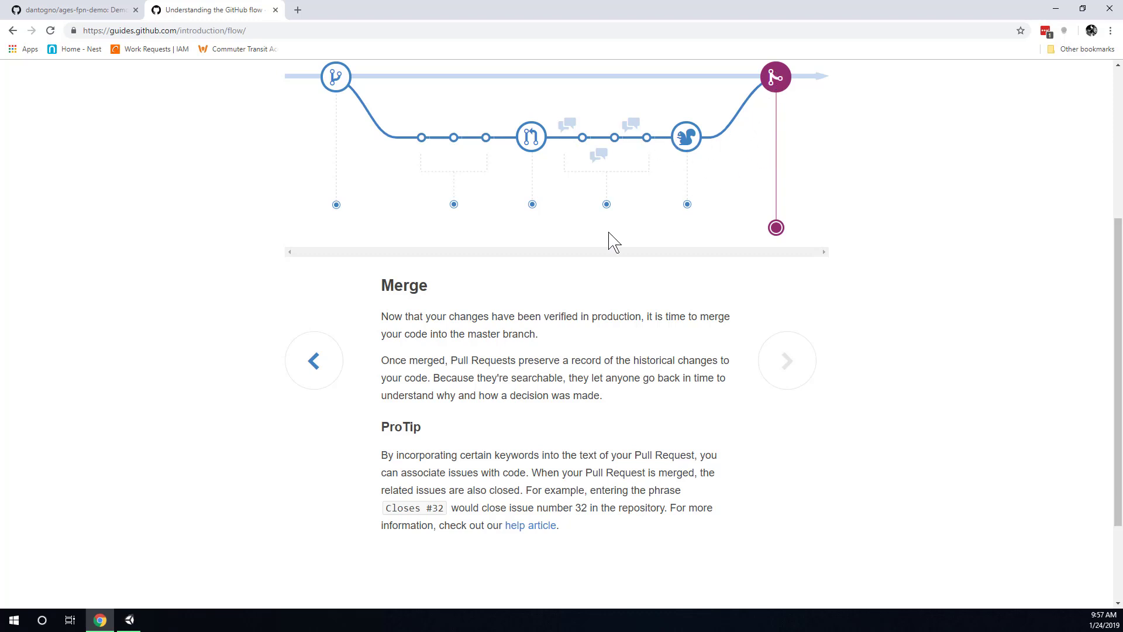
click(105, 10)
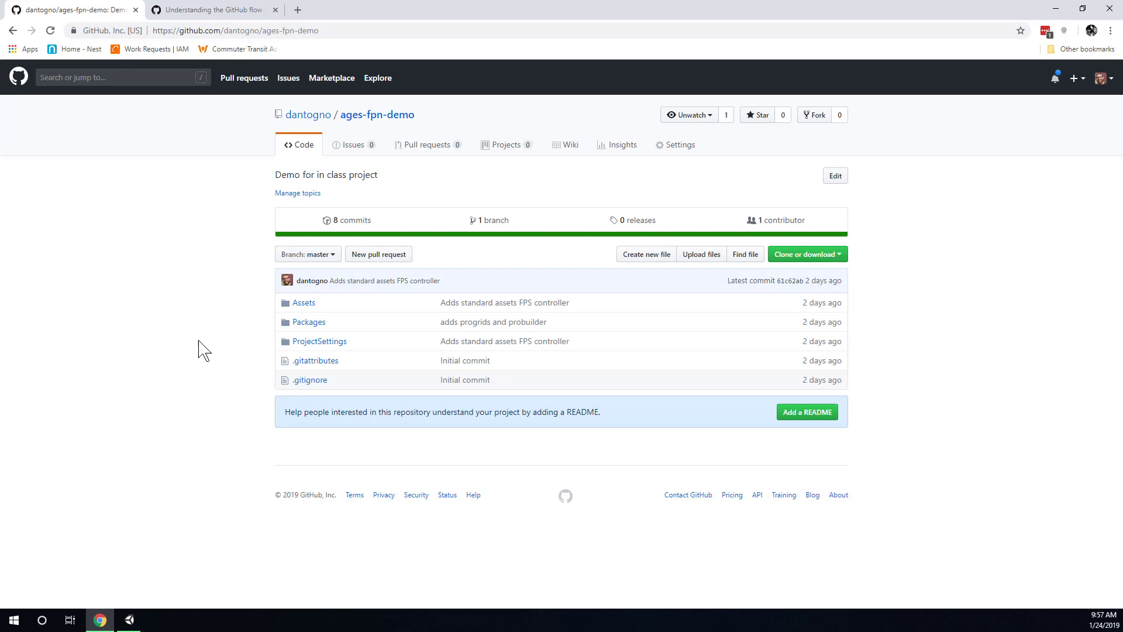
Browse the Scenes and Plugins folders under Assets, then open the ages-fpn-demo Settings page.
click(307, 304)
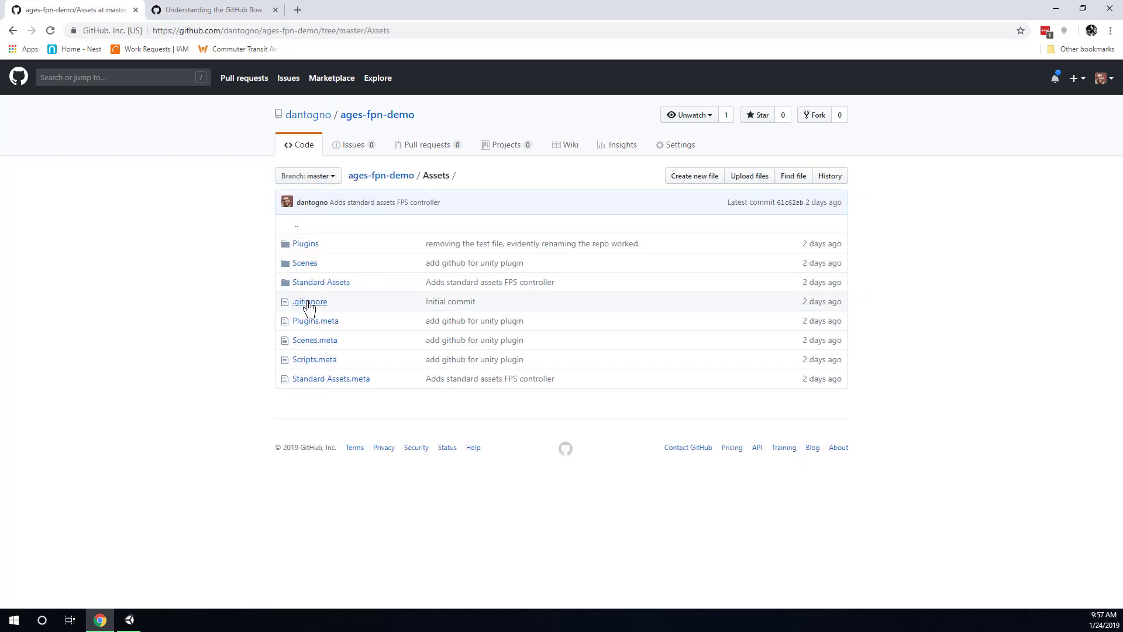
click(312, 265)
key(alt+Left)
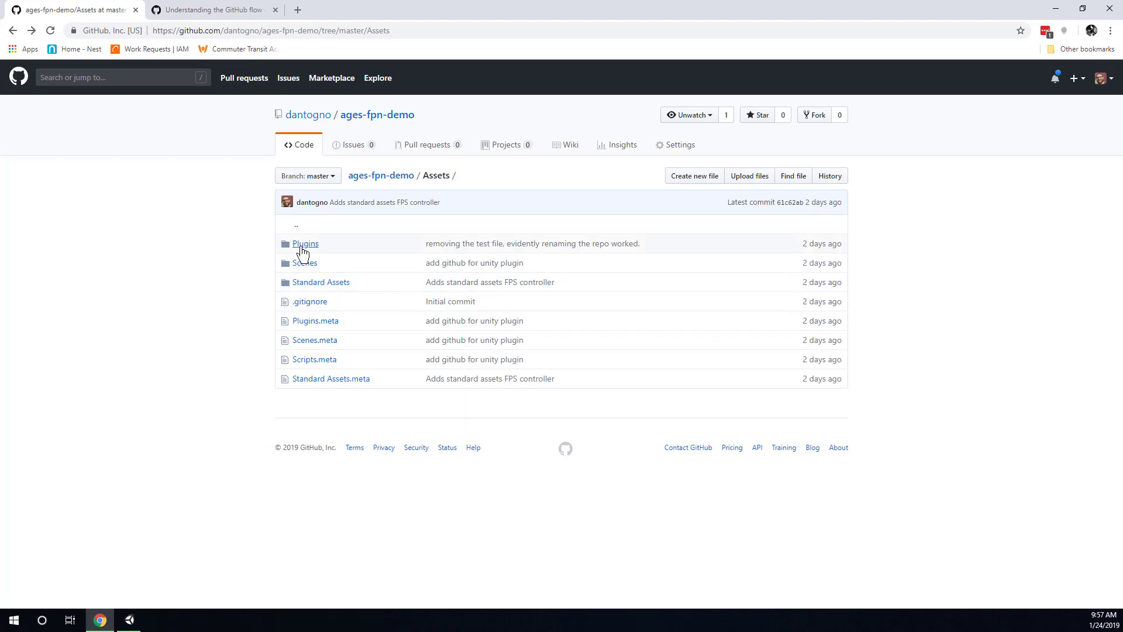
click(307, 246)
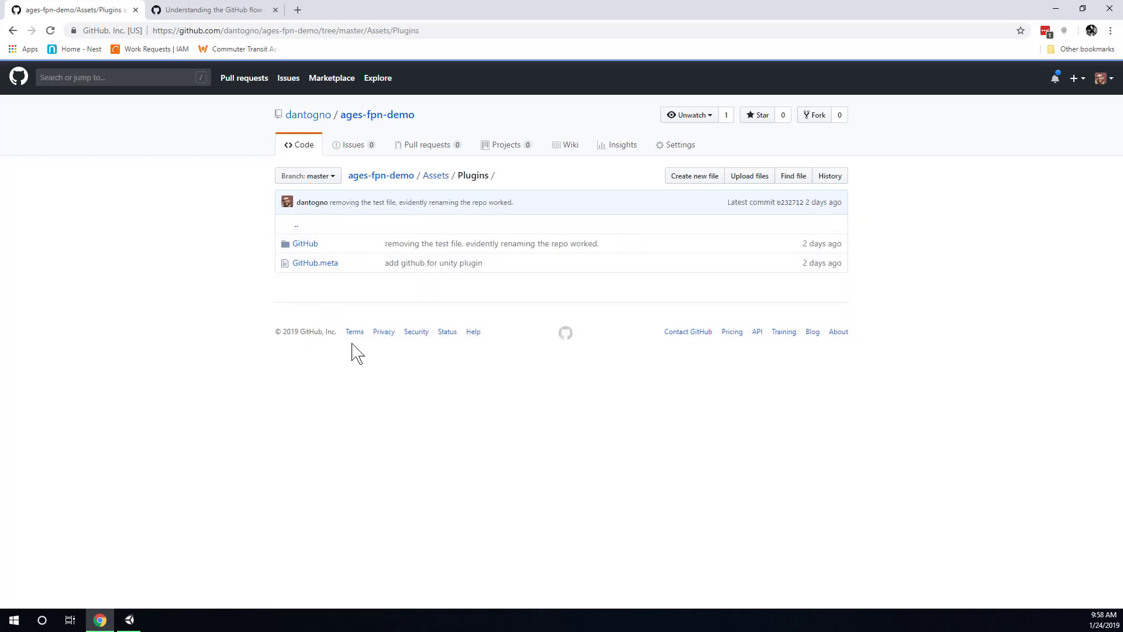
key(alt+Left)
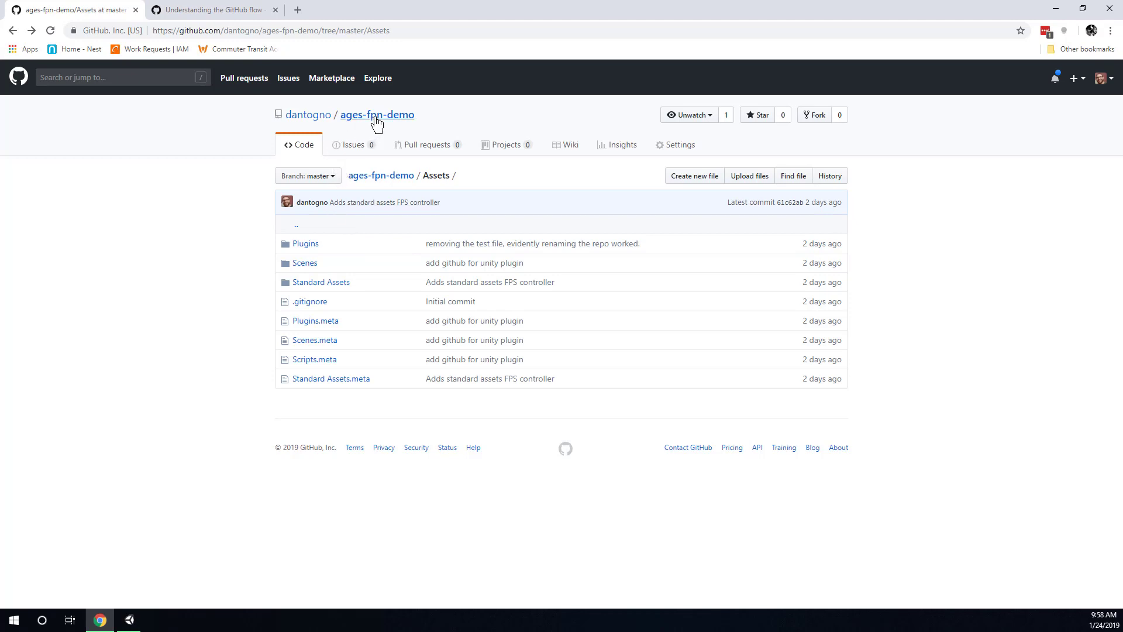
click(680, 151)
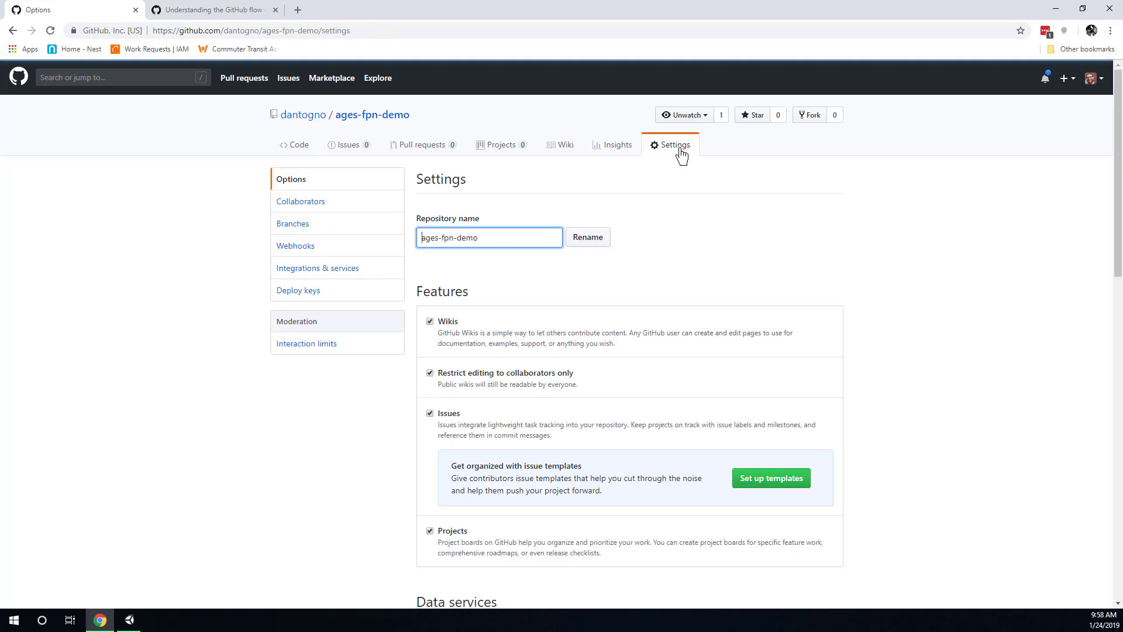
Start a new branch protection rule in Branches settings covering the master branch.
click(292, 227)
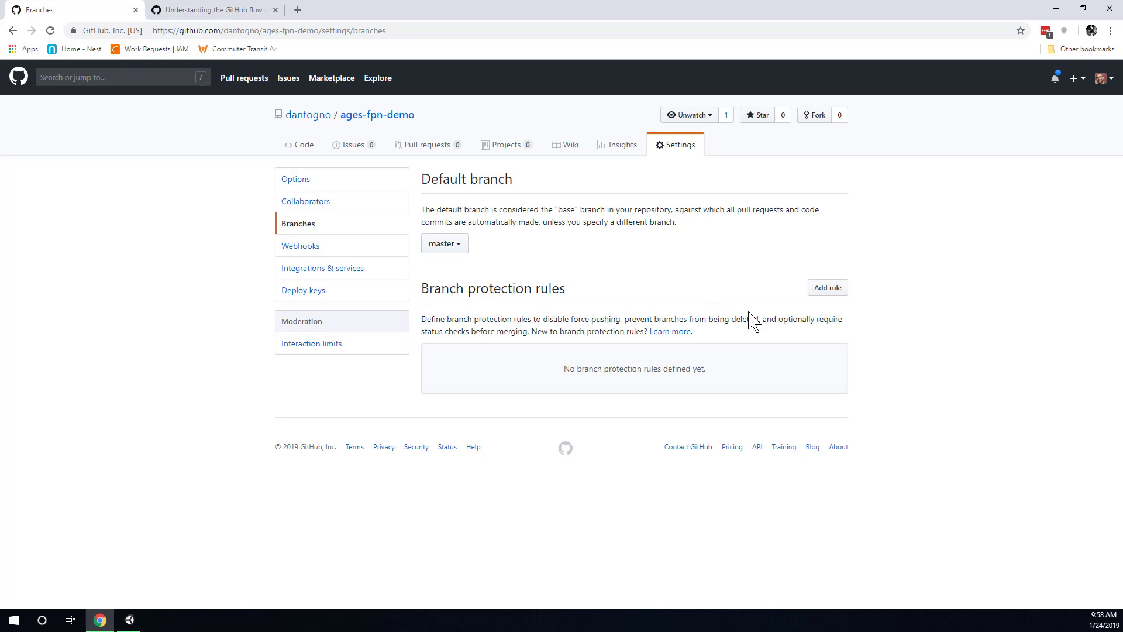
click(838, 299)
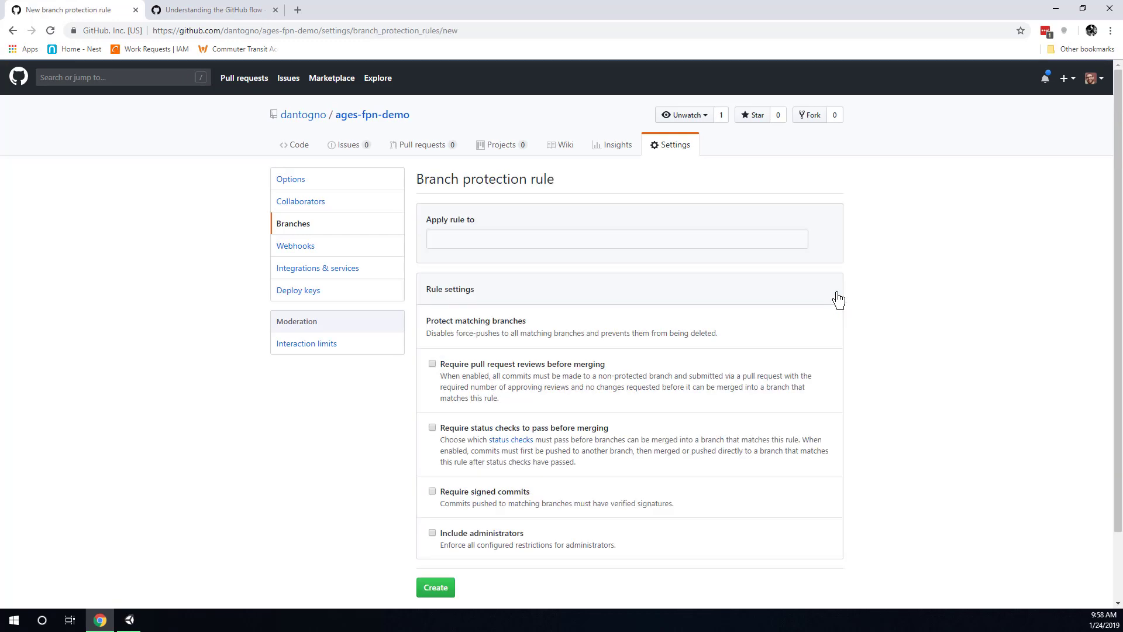
click(576, 240)
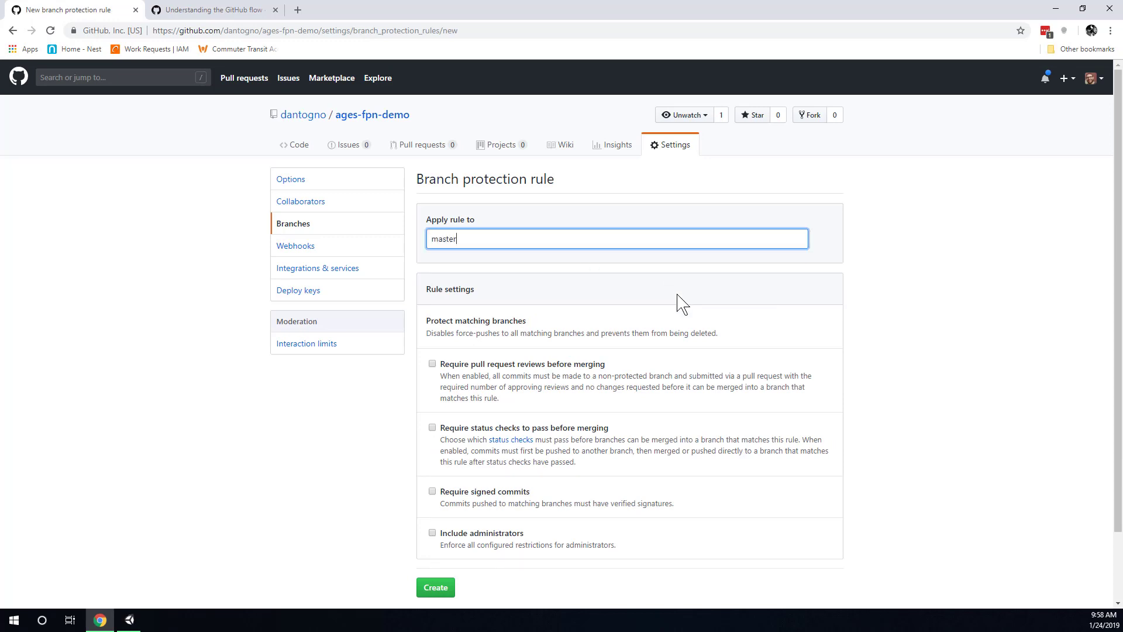
double_click(502, 237)
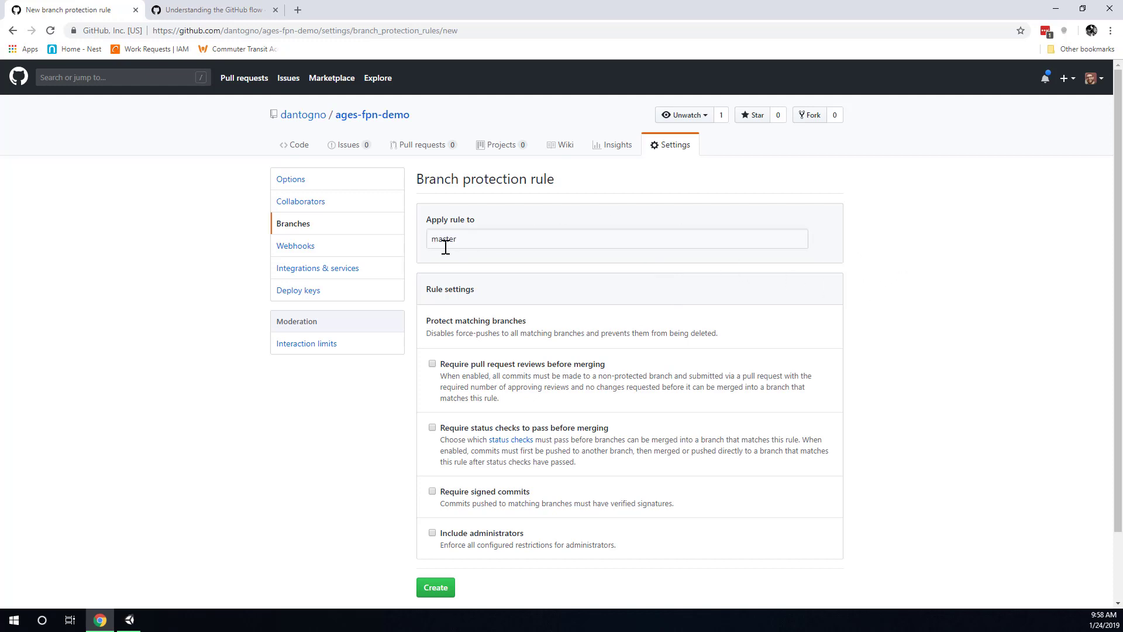
scroll(445, 246, down, 1)
double_click(449, 182)
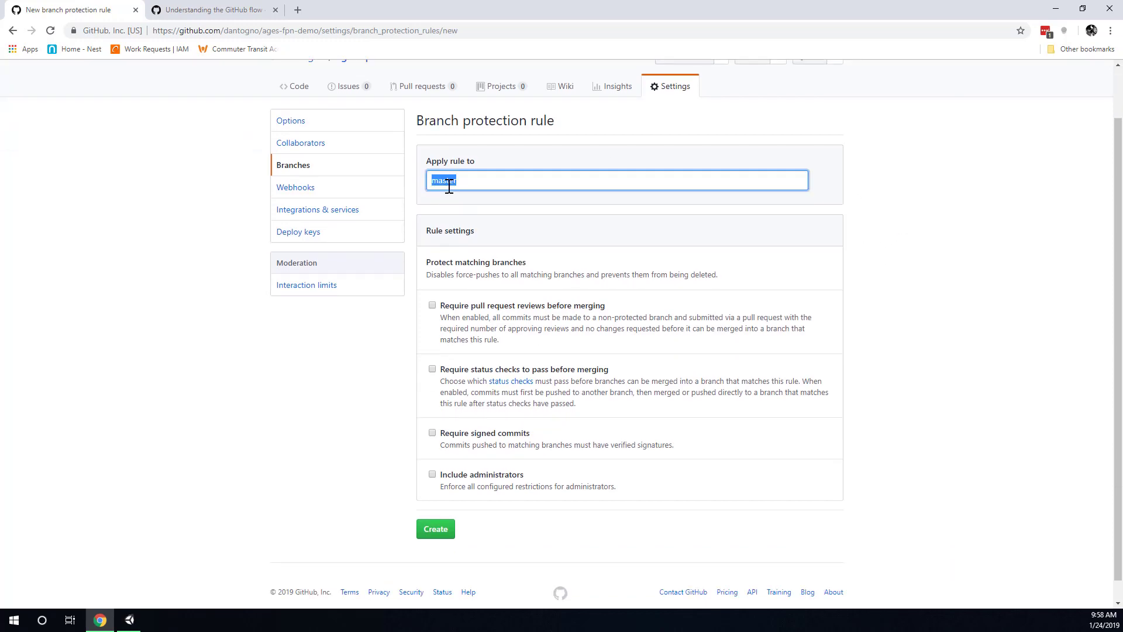
click(865, 314)
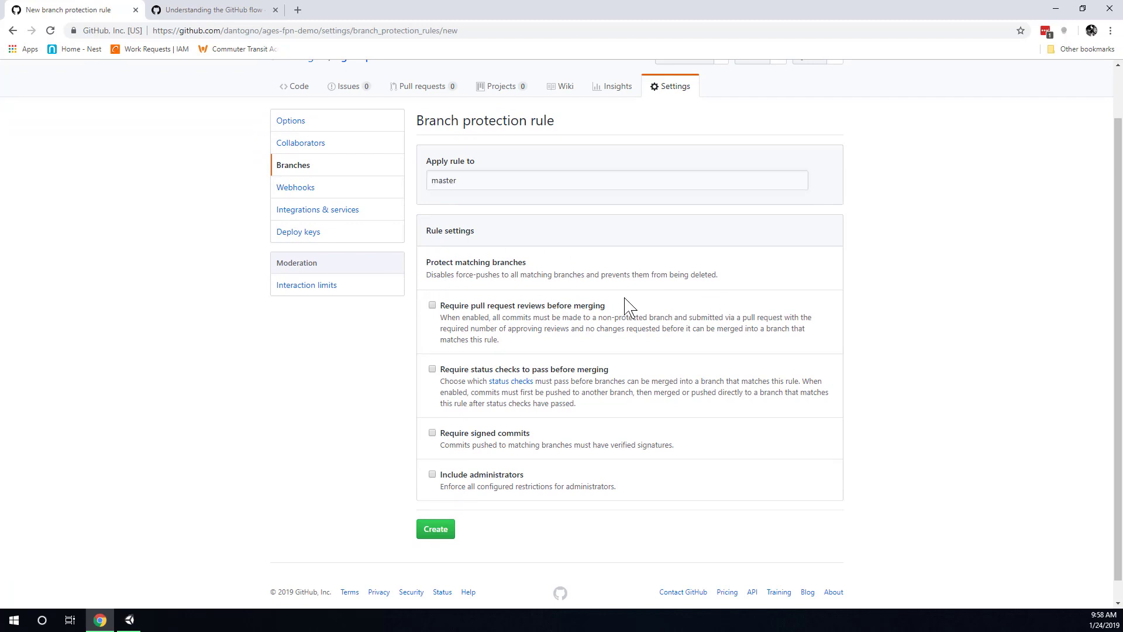
Require pull request reviews before merging and create the rule.
click(433, 306)
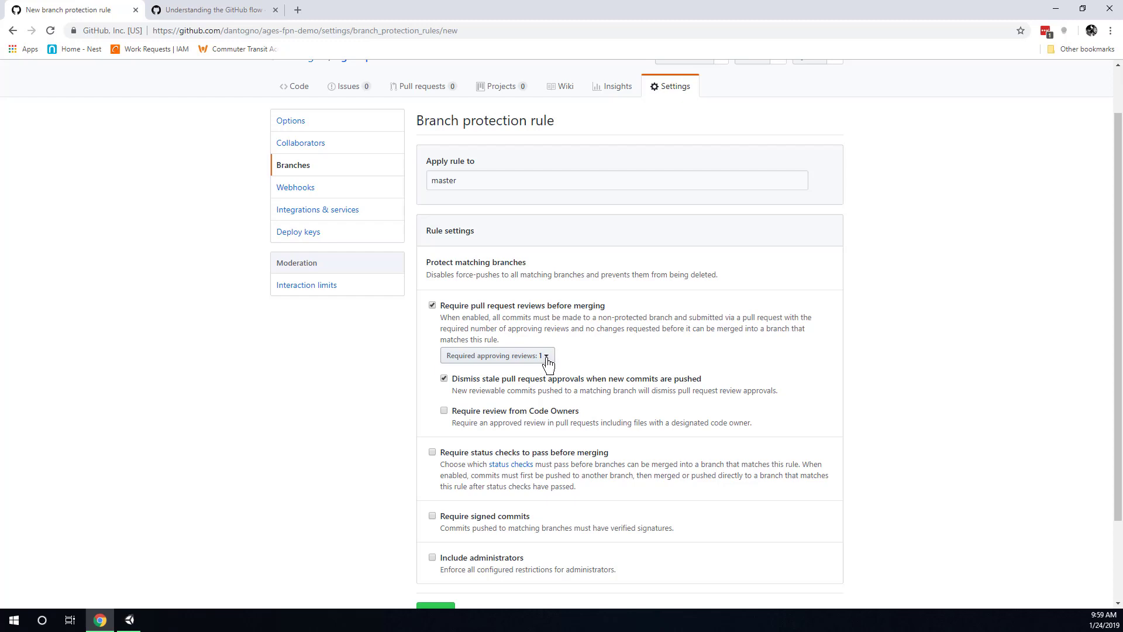
scroll(723, 318, down, 3)
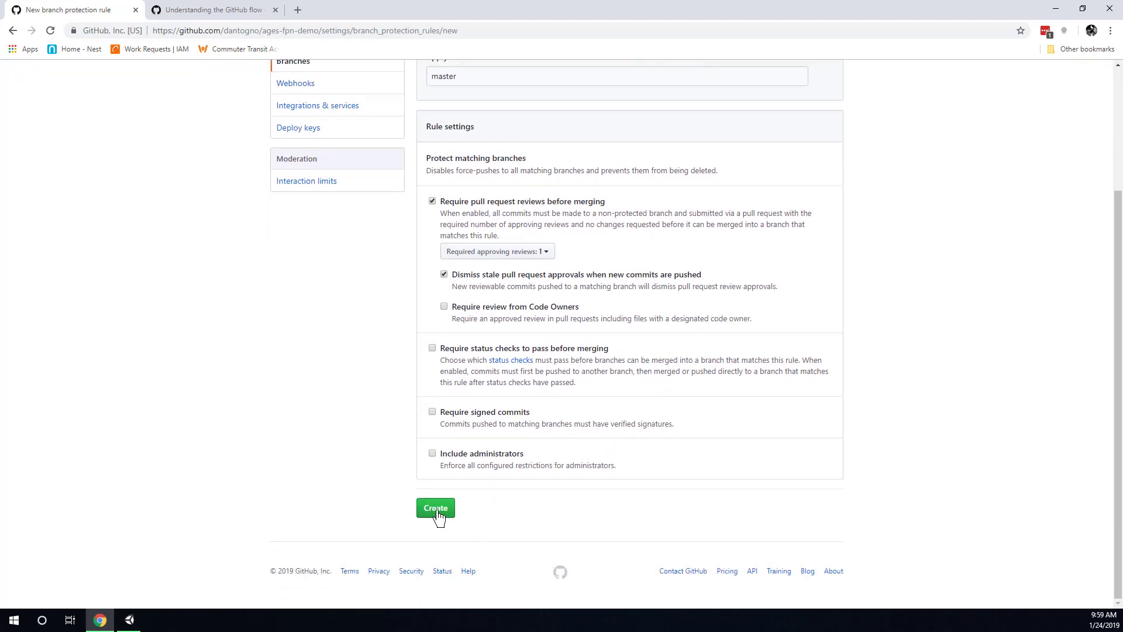
click(436, 508)
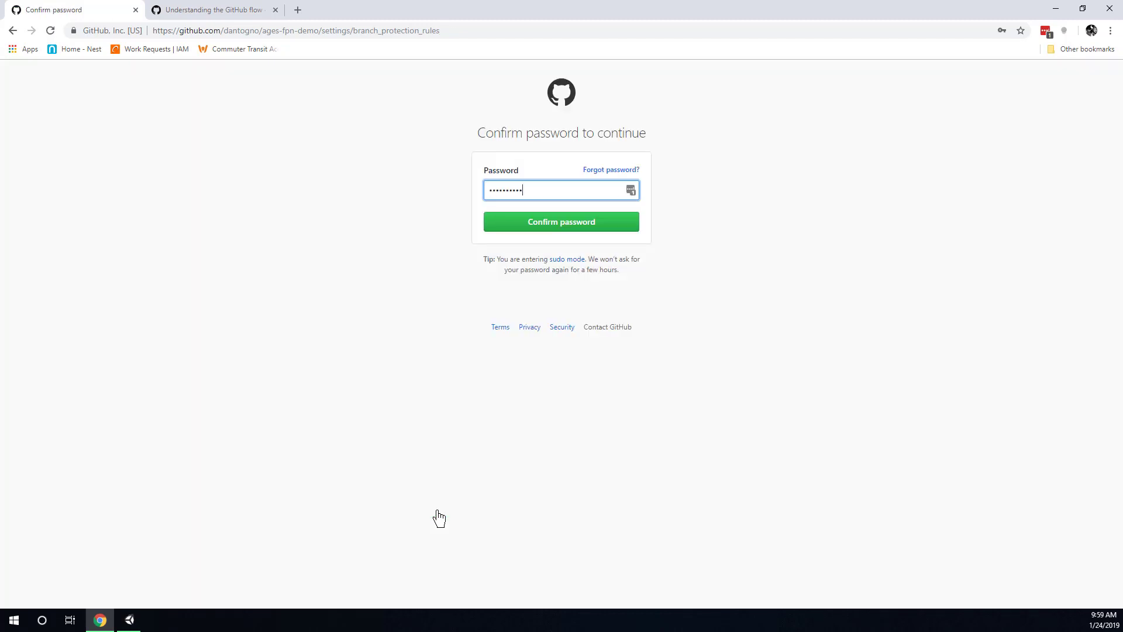
Confirm the account password to save the master rule, then go to the Unity editor.
click(568, 228)
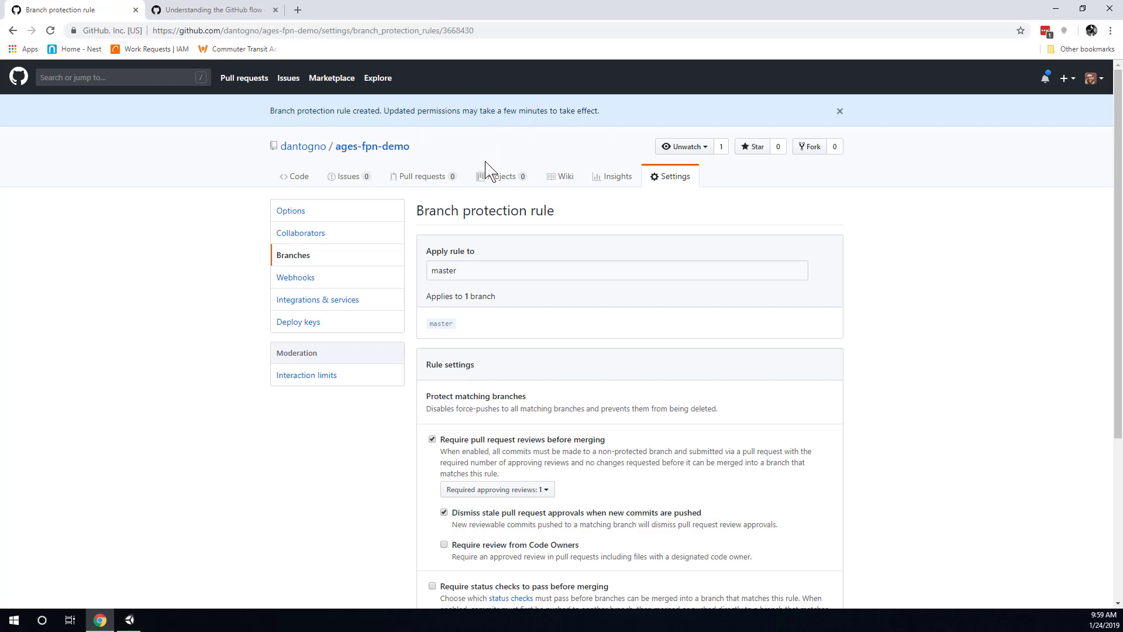
click(134, 623)
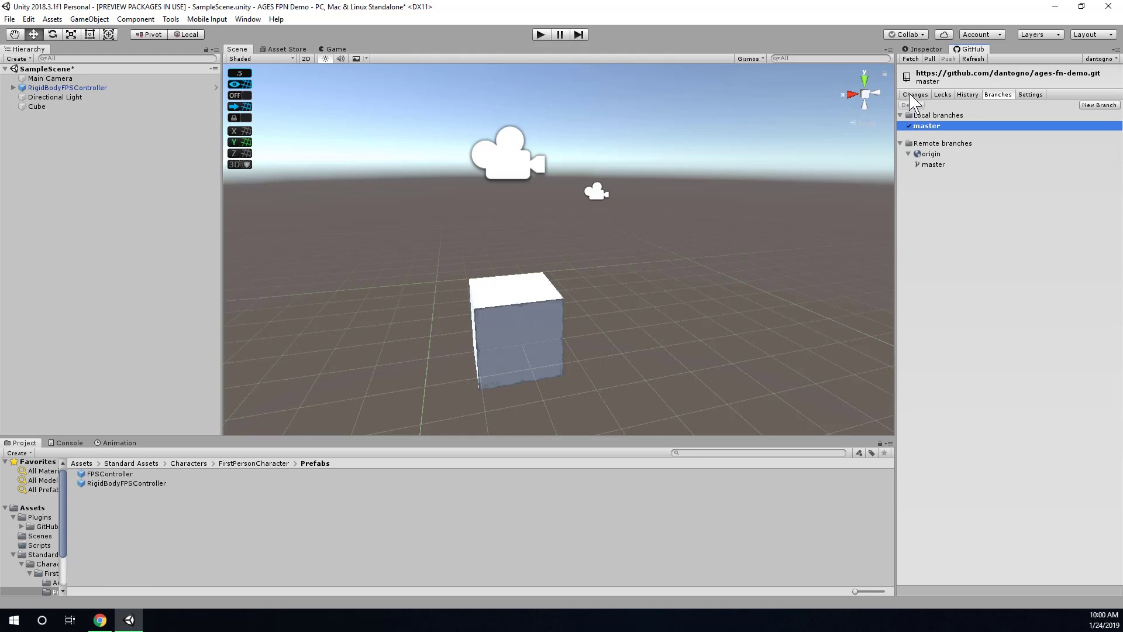
Create a Triangle sprite in the Assets folder, keeping the default name Triangle.
click(915, 95)
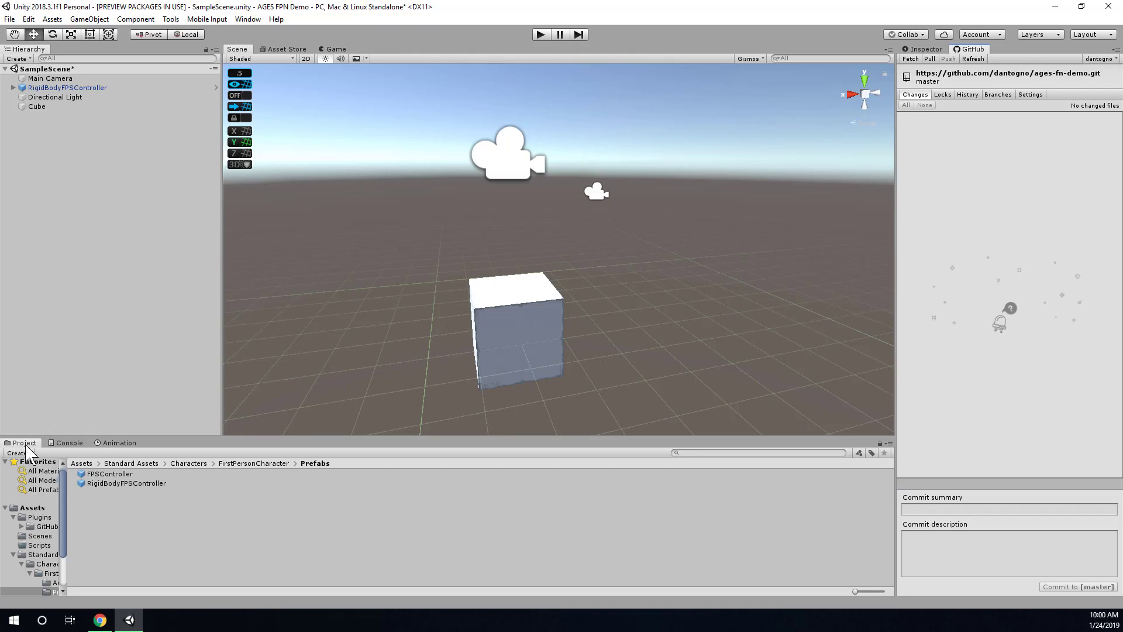
click(26, 517)
click(30, 507)
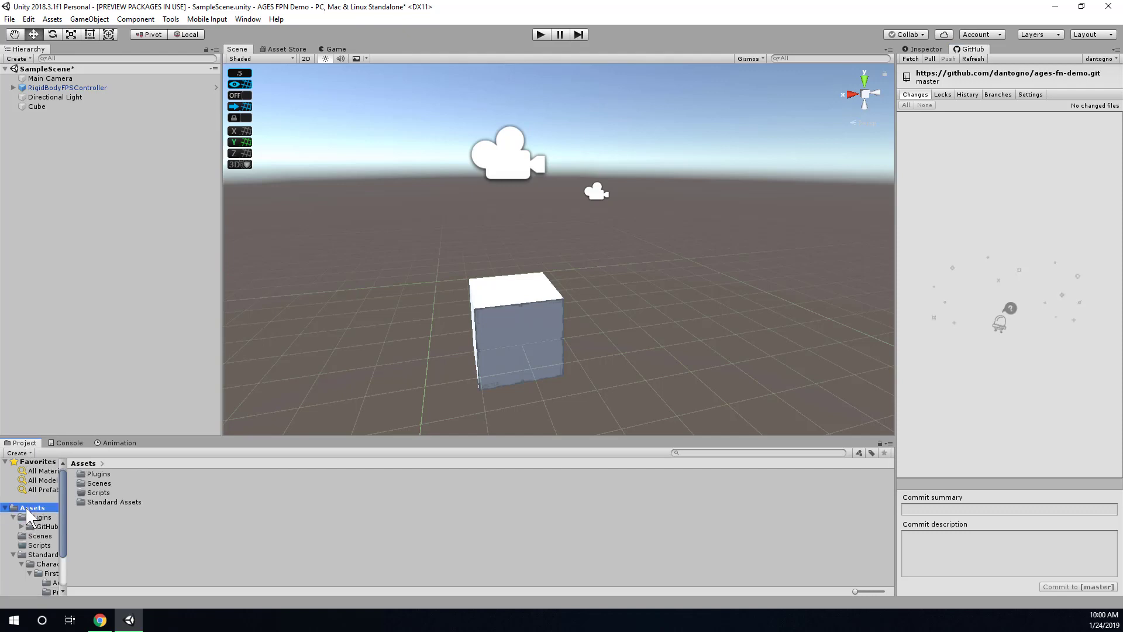
right_click(99, 527)
mouse_move(182, 210)
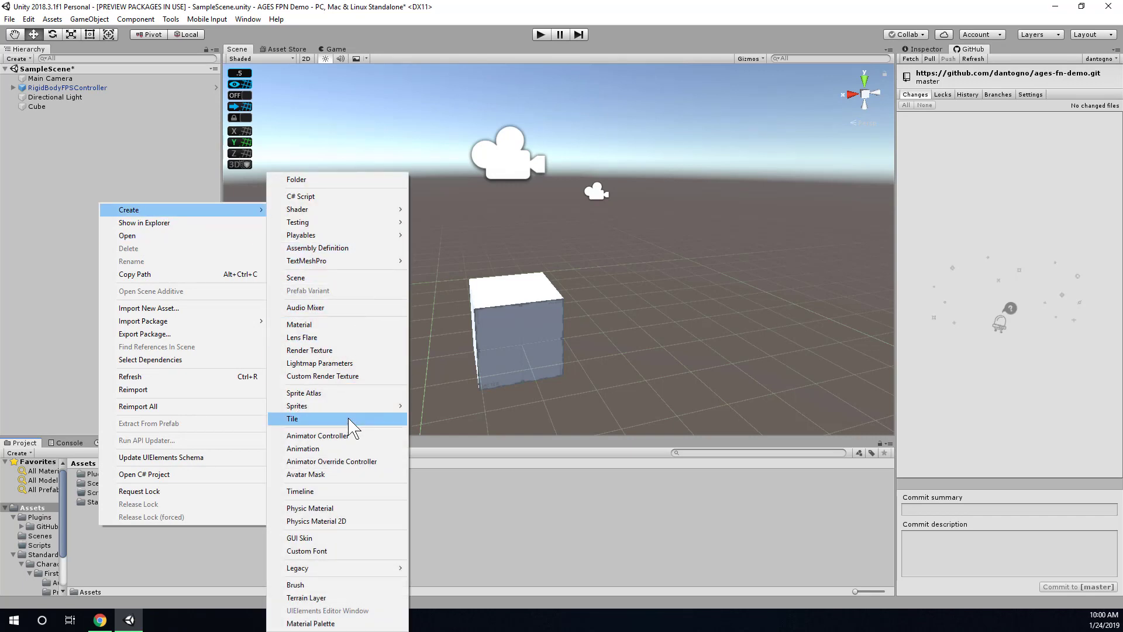
mouse_move(351, 407)
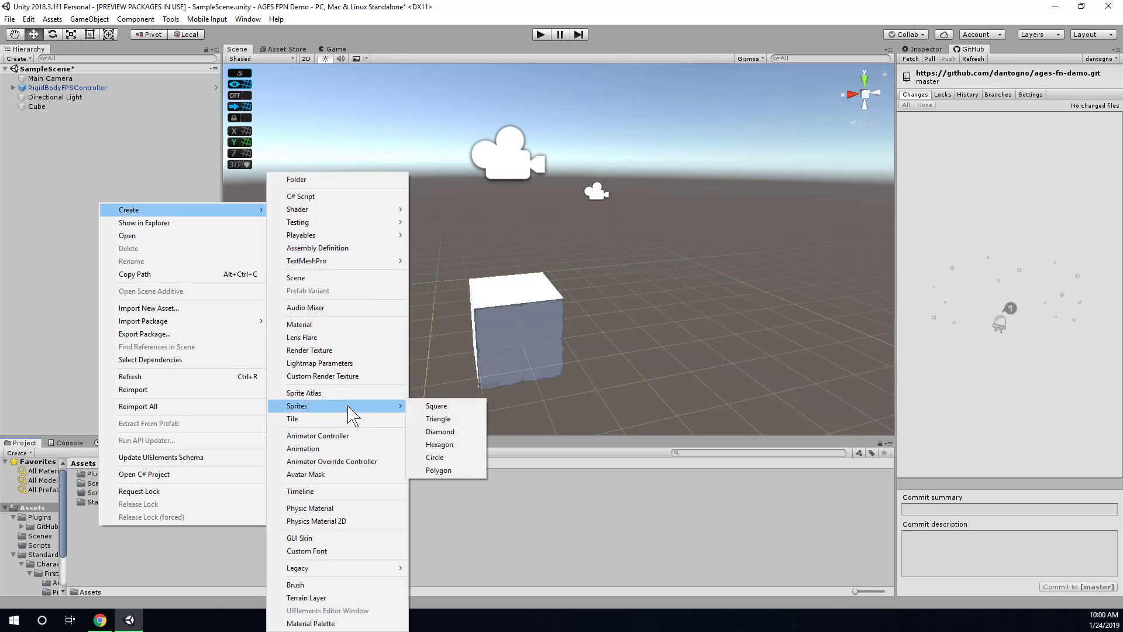
click(448, 420)
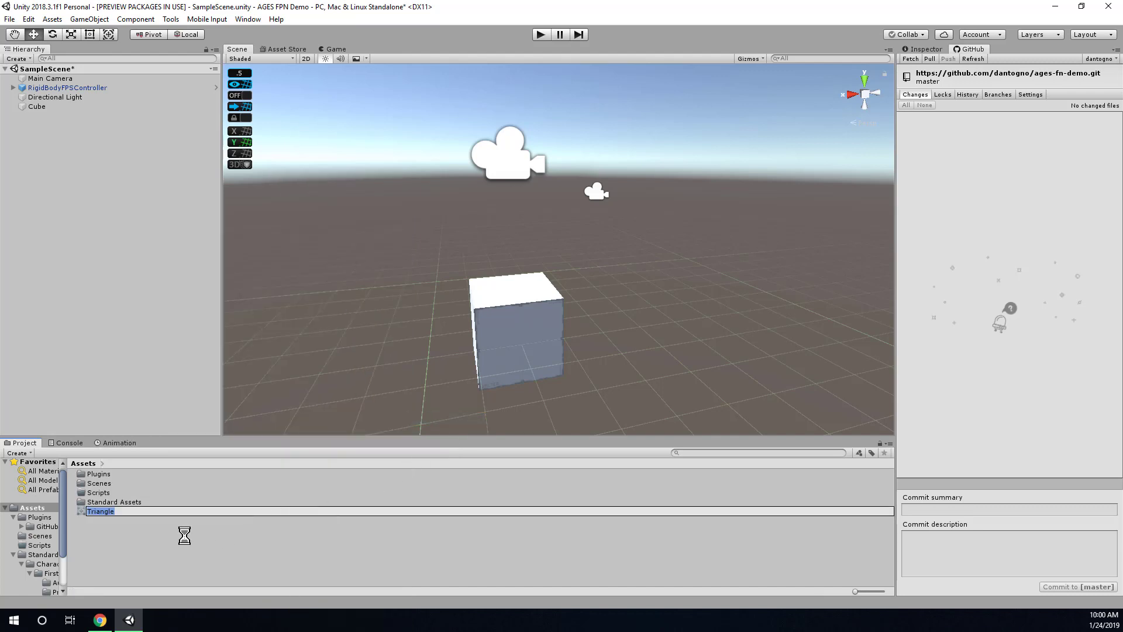
click(131, 530)
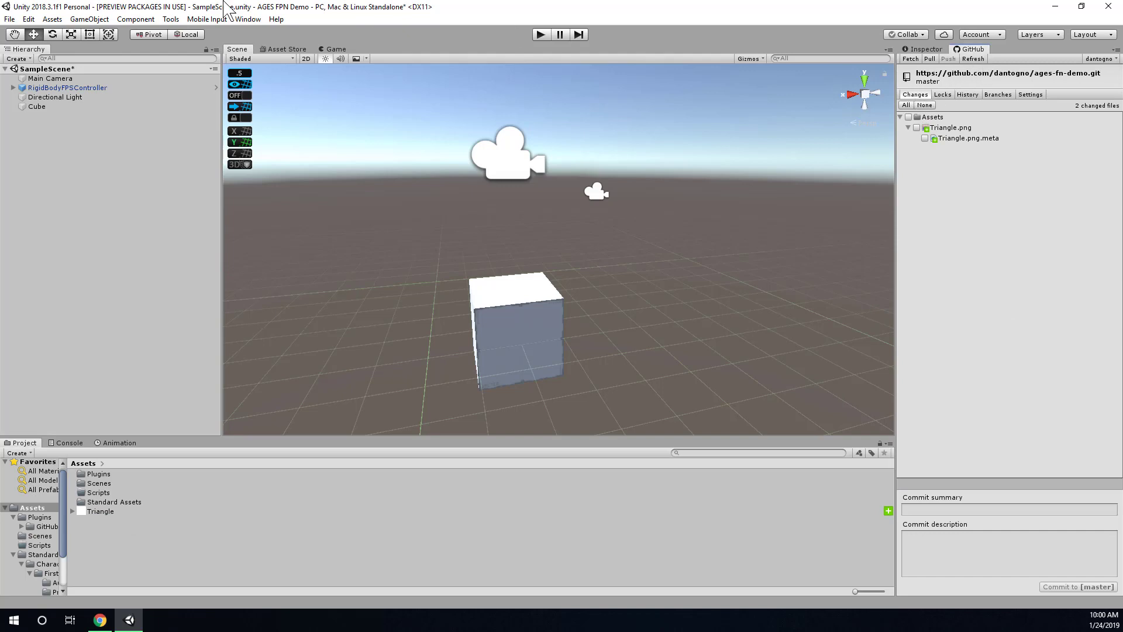
click(257, 20)
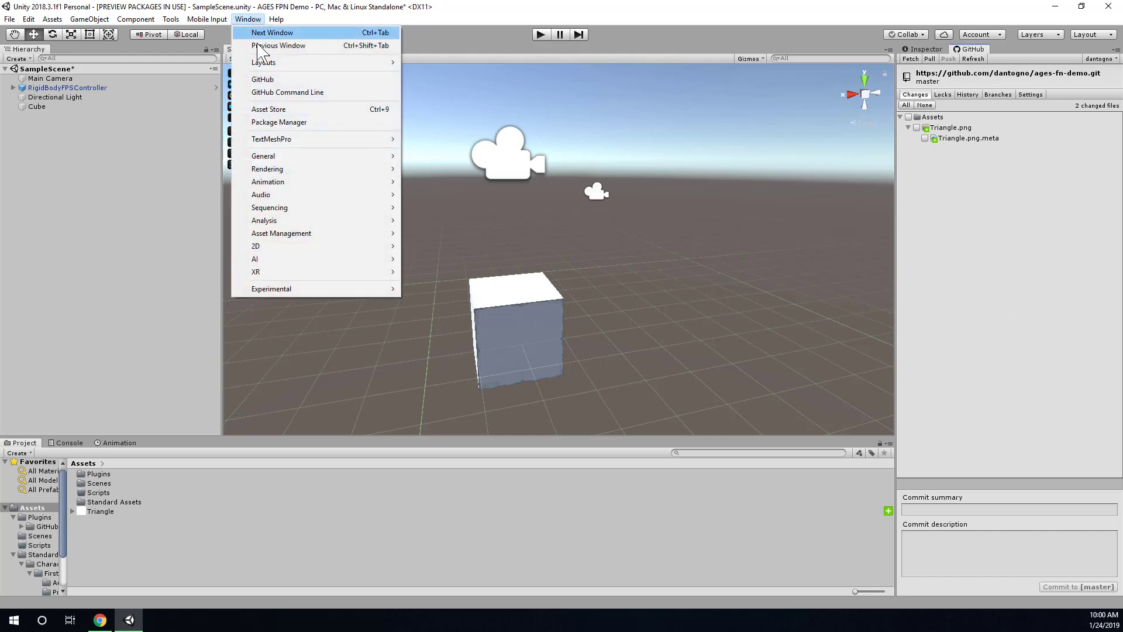
Select all Triangle changes and commit them to master as 'adds triangle for an example'.
click(263, 80)
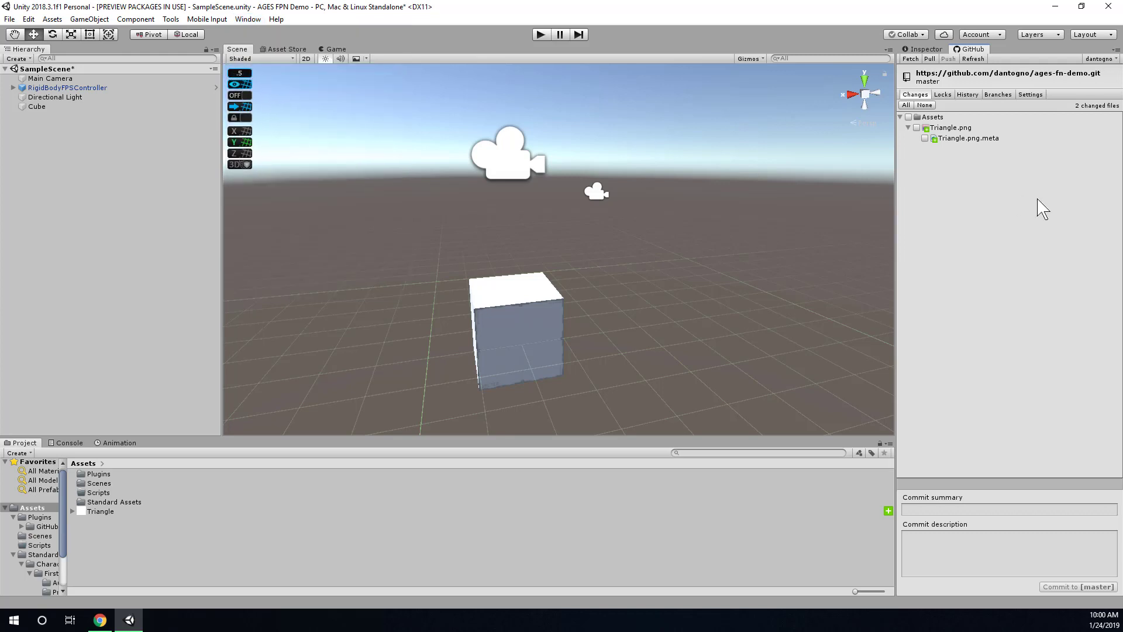
click(949, 139)
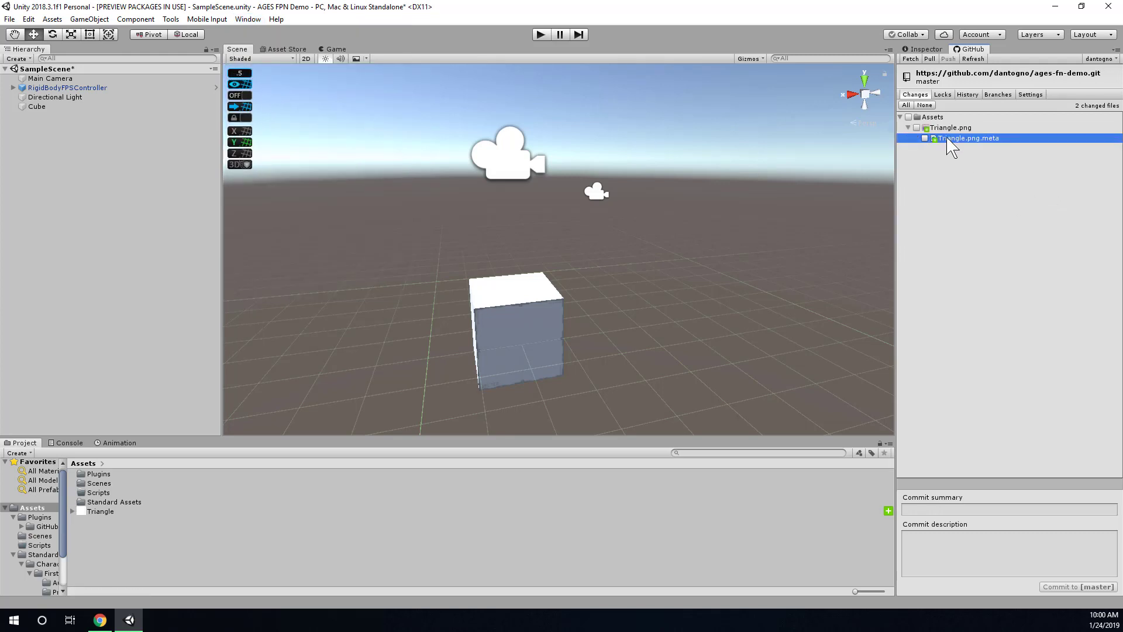
click(951, 128)
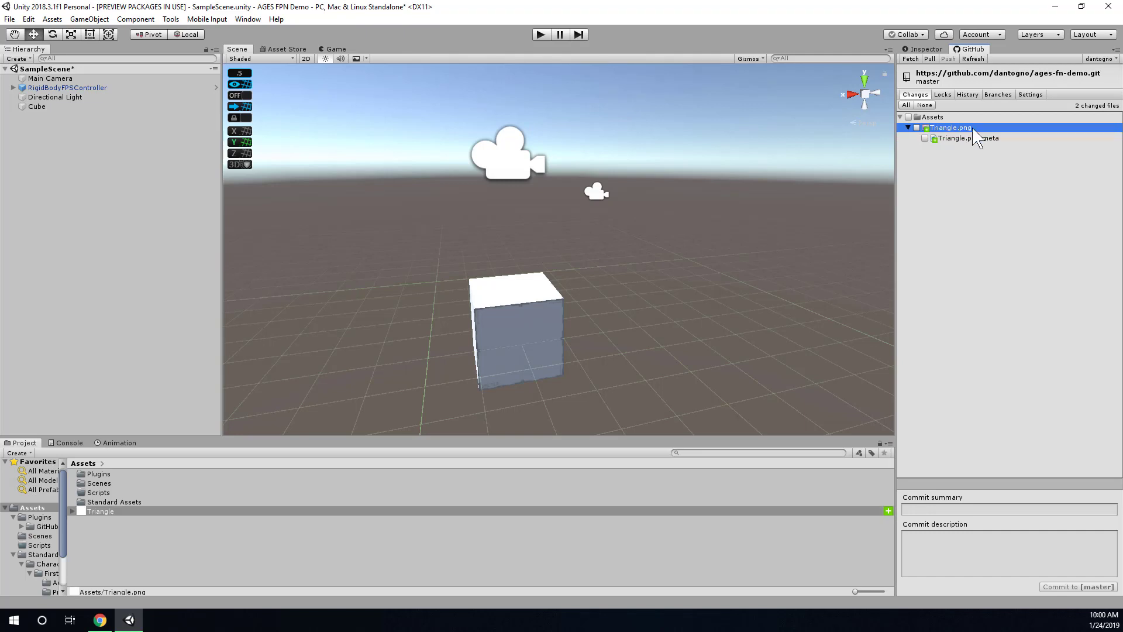
click(970, 140)
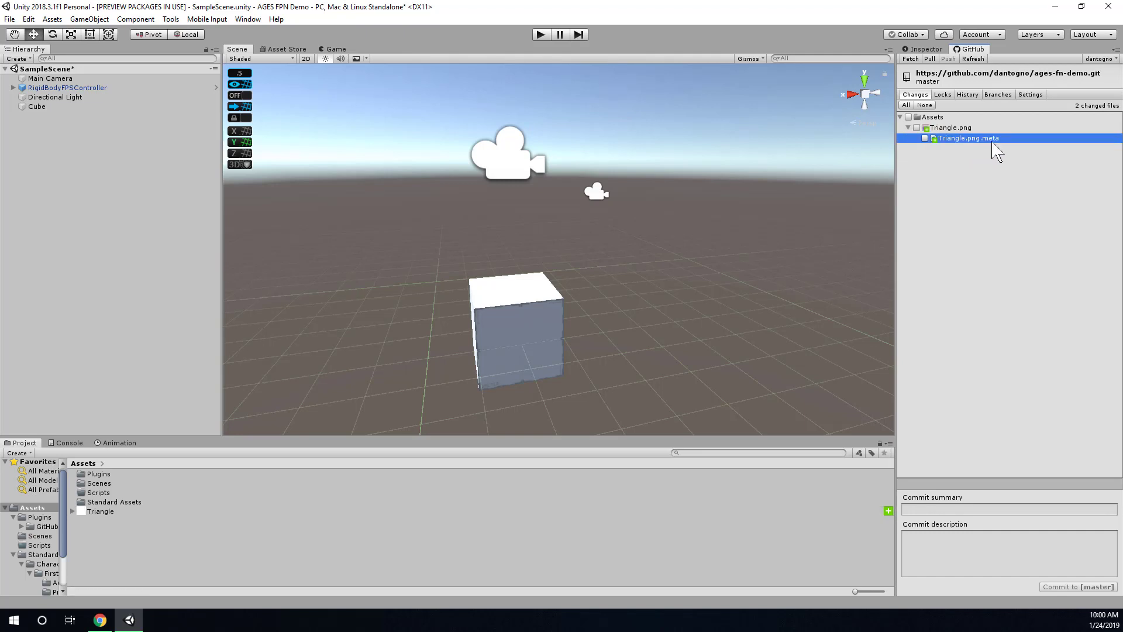
click(908, 106)
click(969, 510)
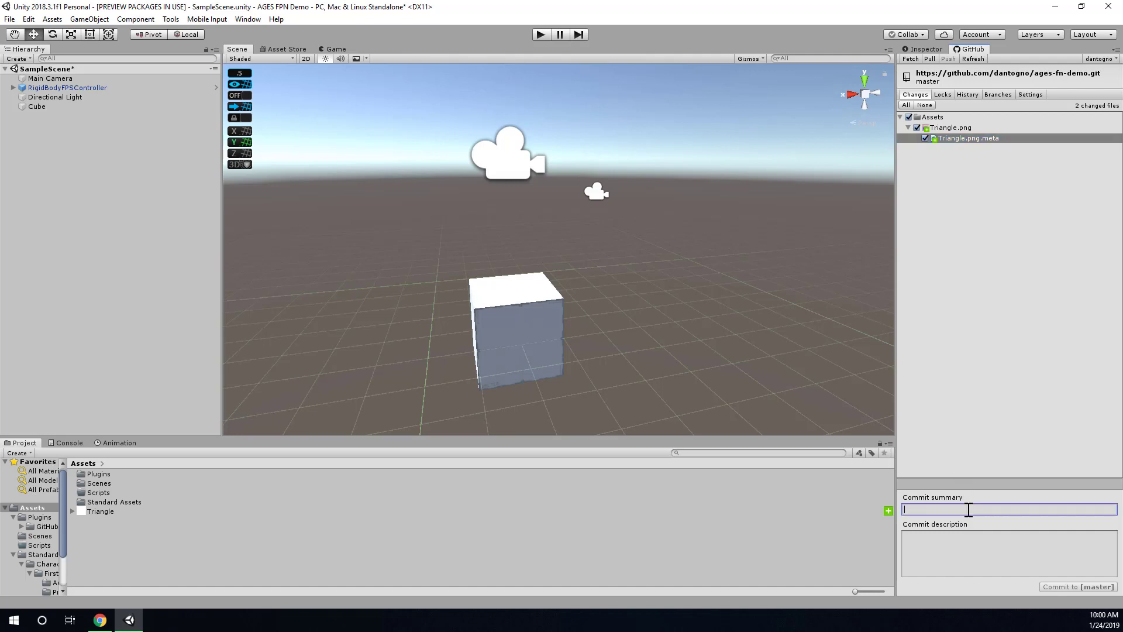
text(adds triangle for an example)
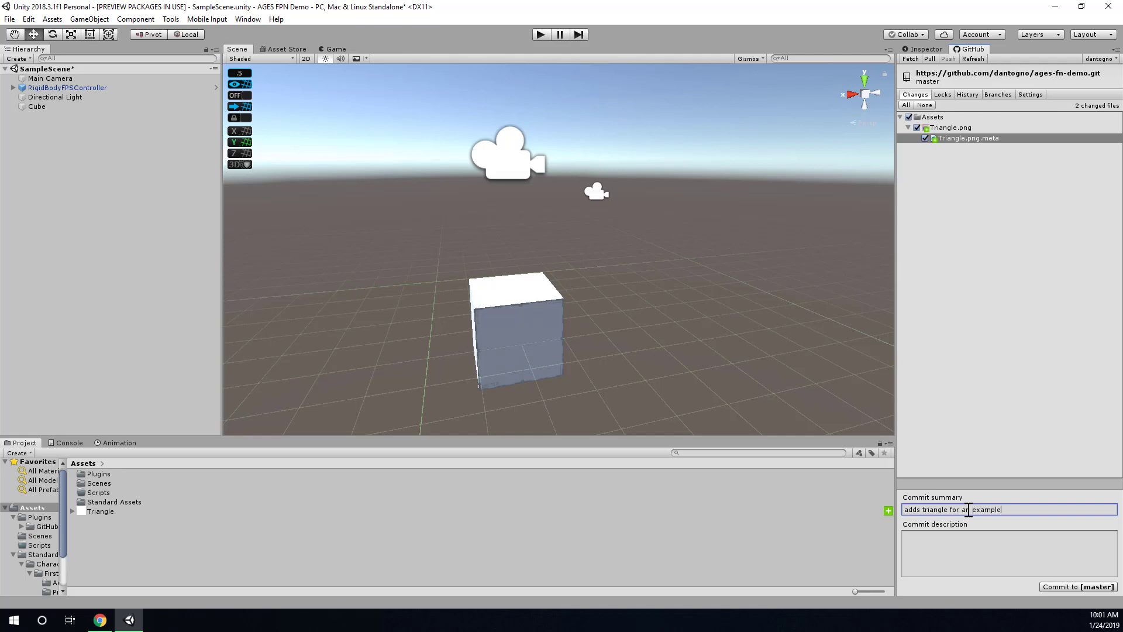
click(965, 549)
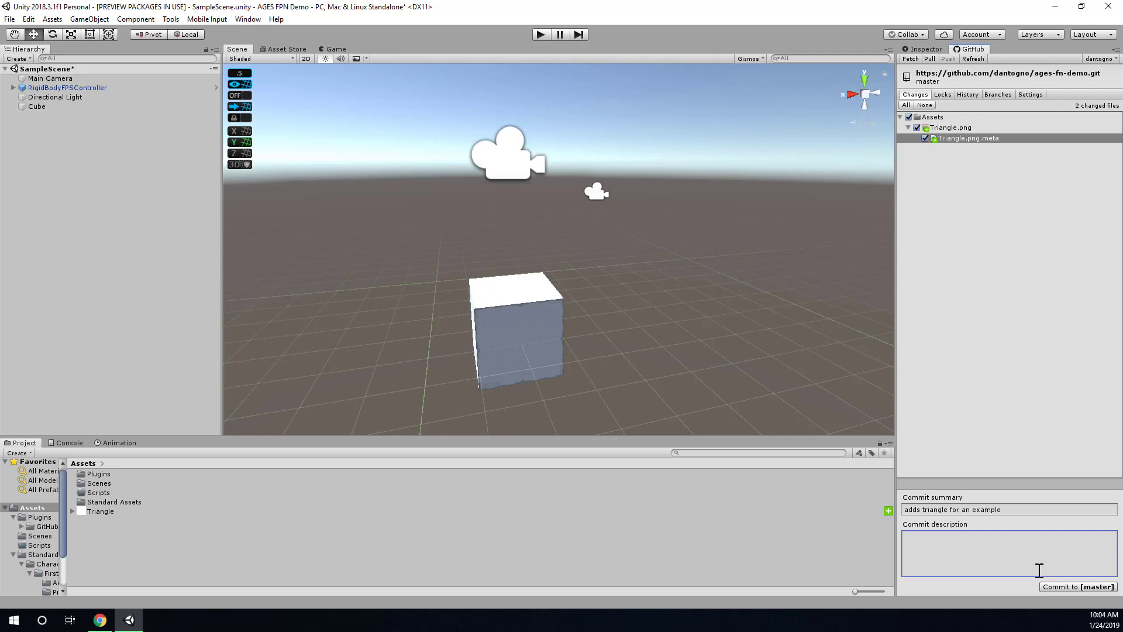
click(1004, 509)
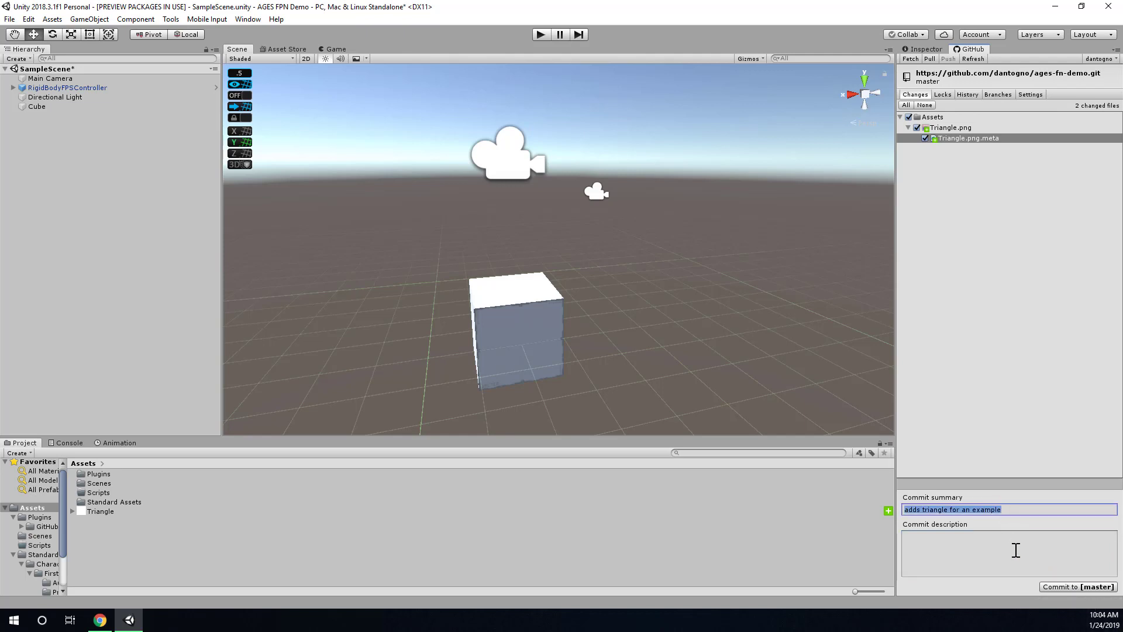
click(1096, 587)
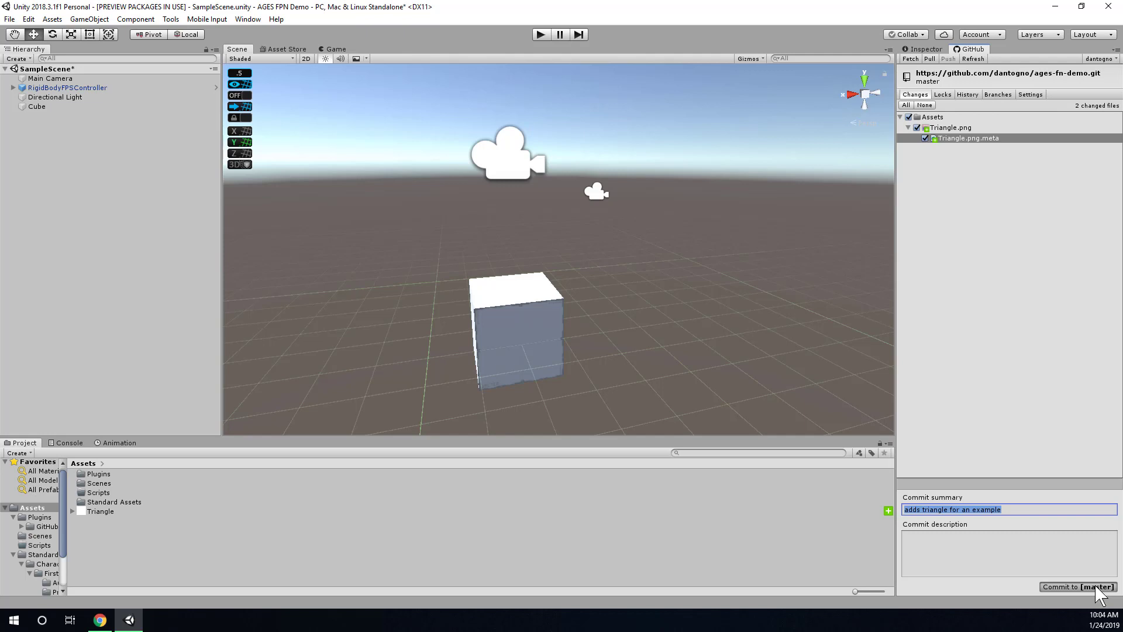
click(1095, 587)
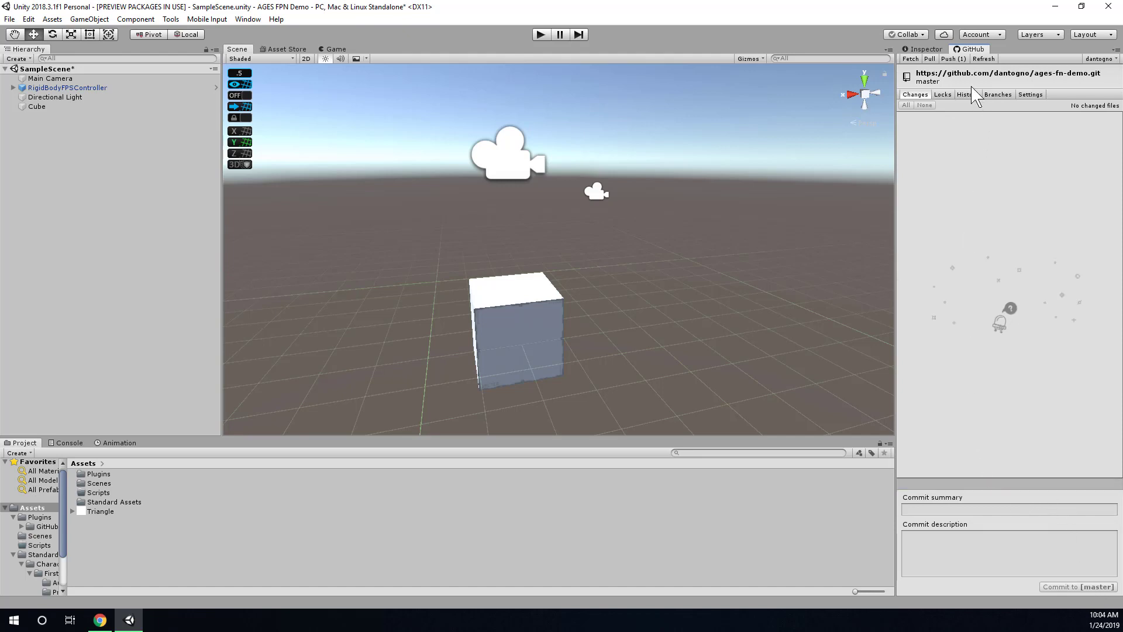
Push the triangle commit to origin and dismiss the Branch pushed message.
click(954, 60)
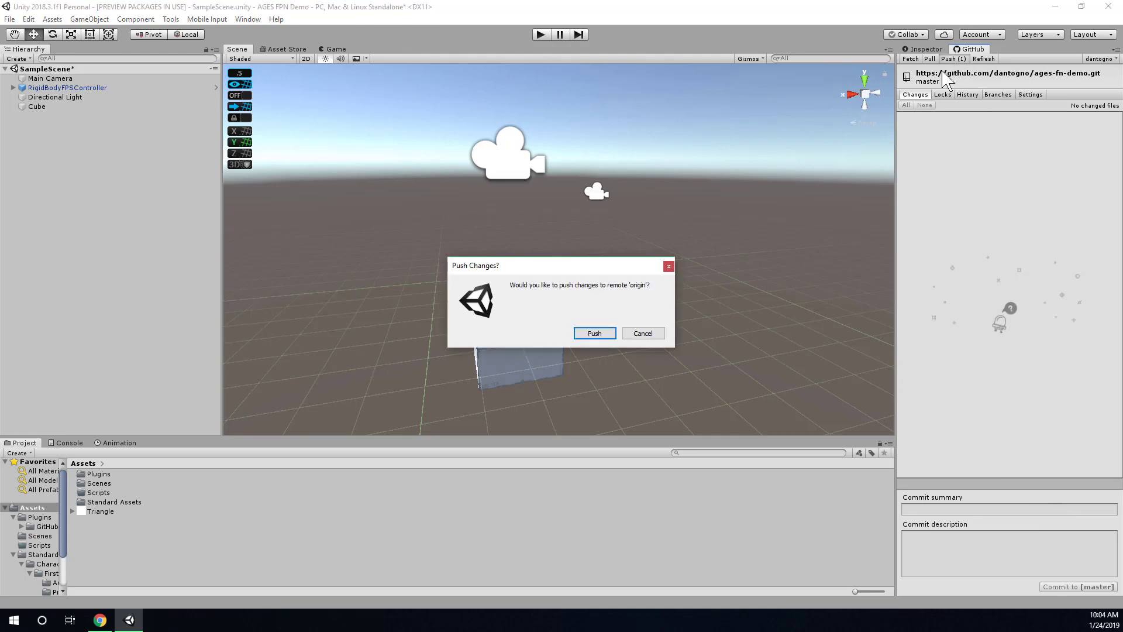
click(600, 337)
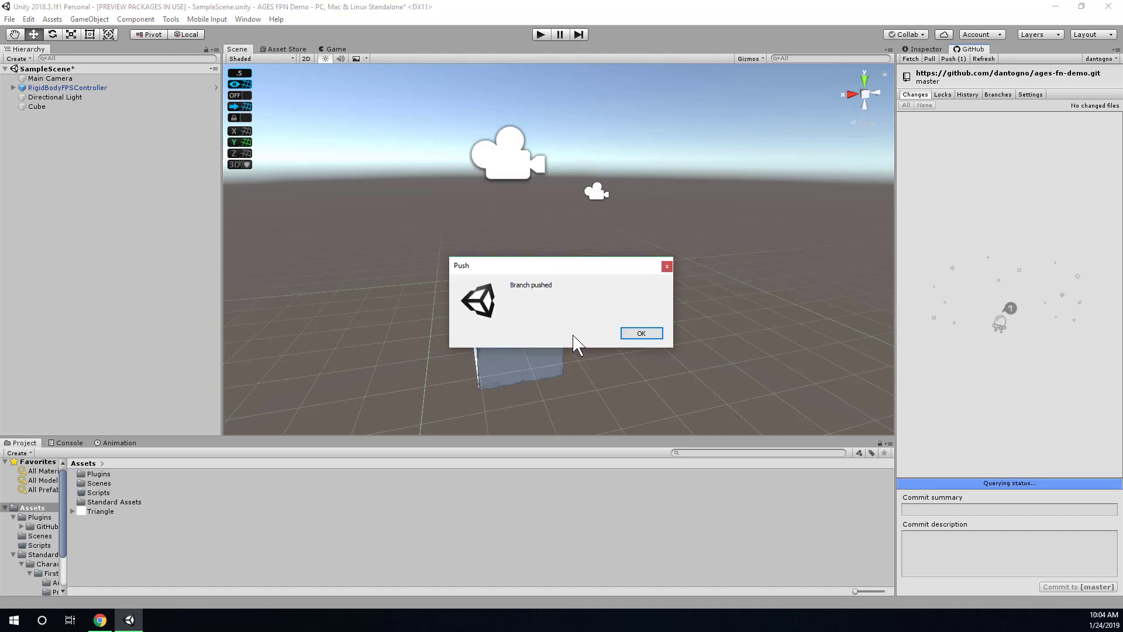
click(655, 336)
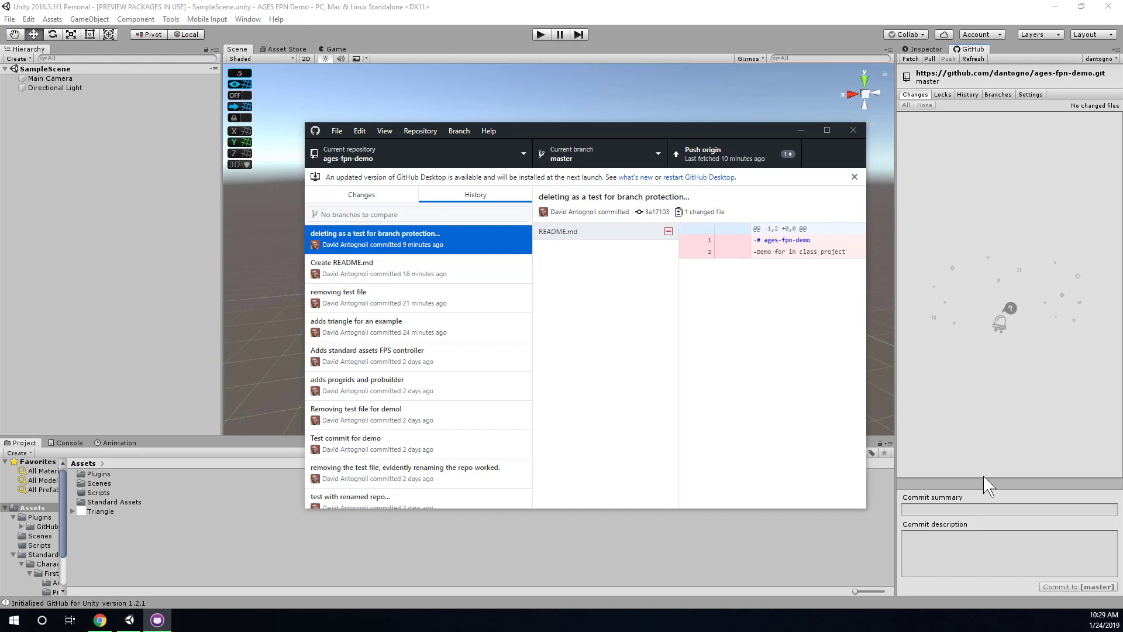
click(1004, 511)
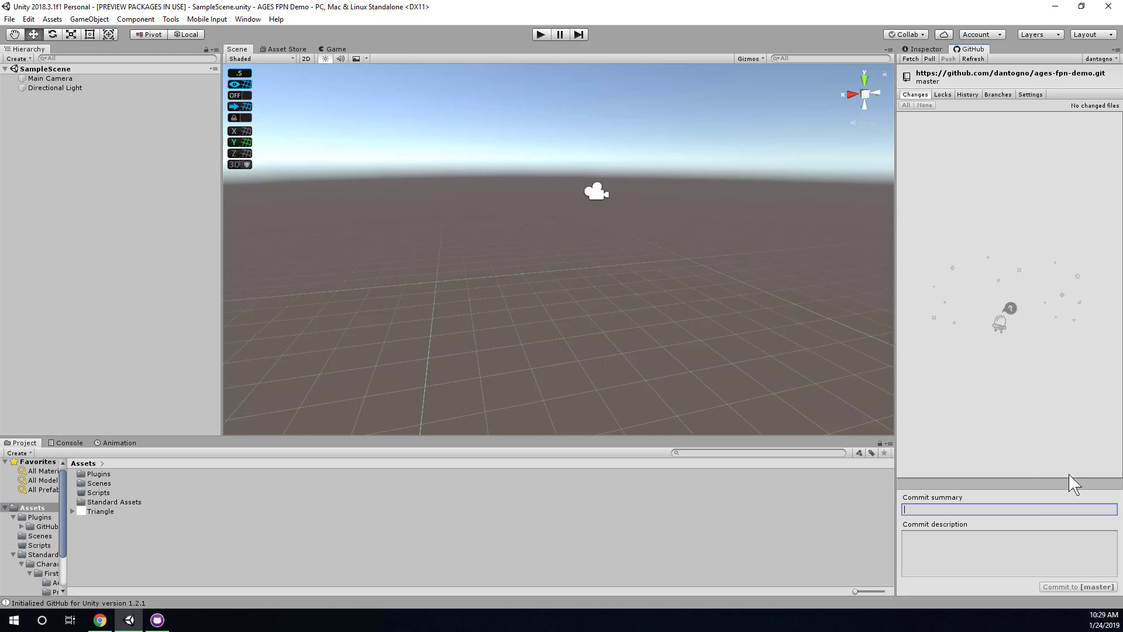
key(alt+Tab)
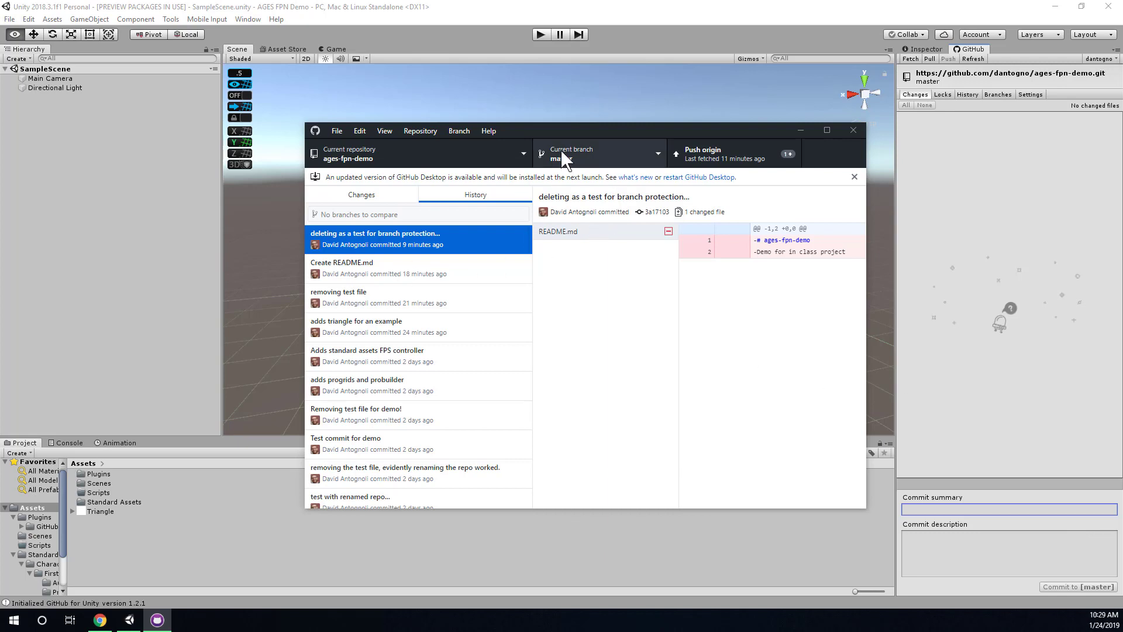
drag(571, 121, 534, 104)
click(520, 212)
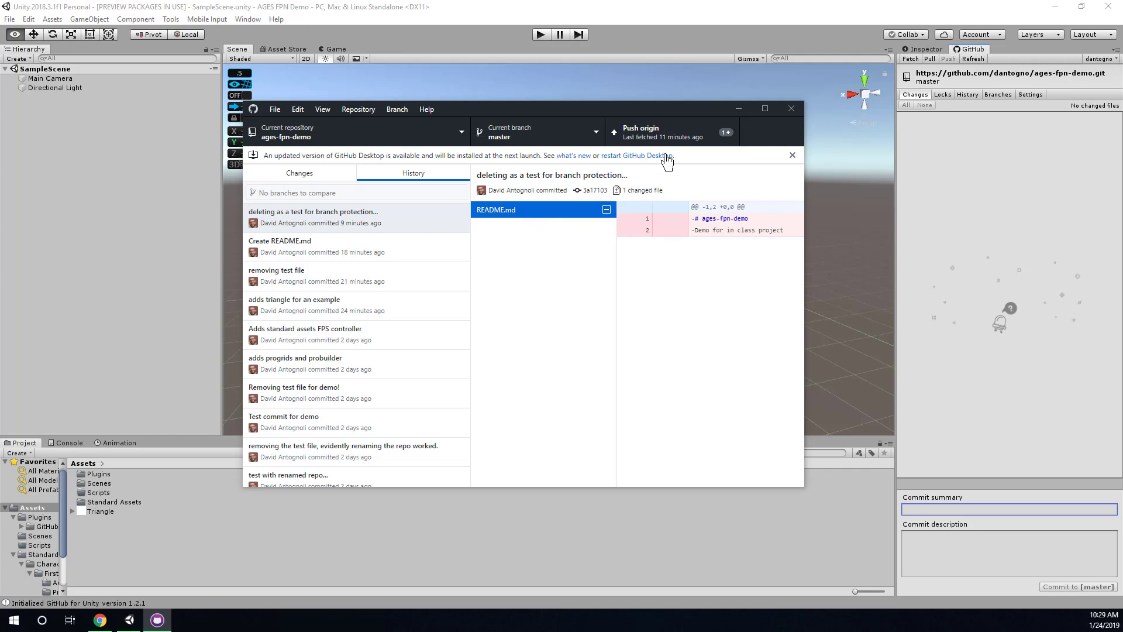
click(665, 135)
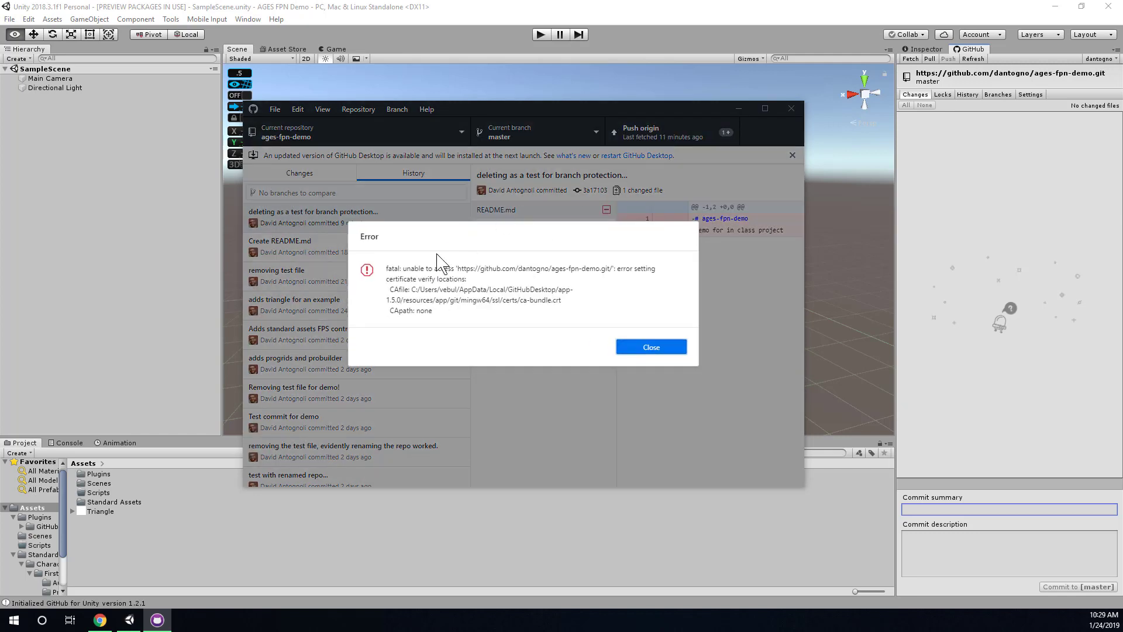
drag(419, 273, 446, 342)
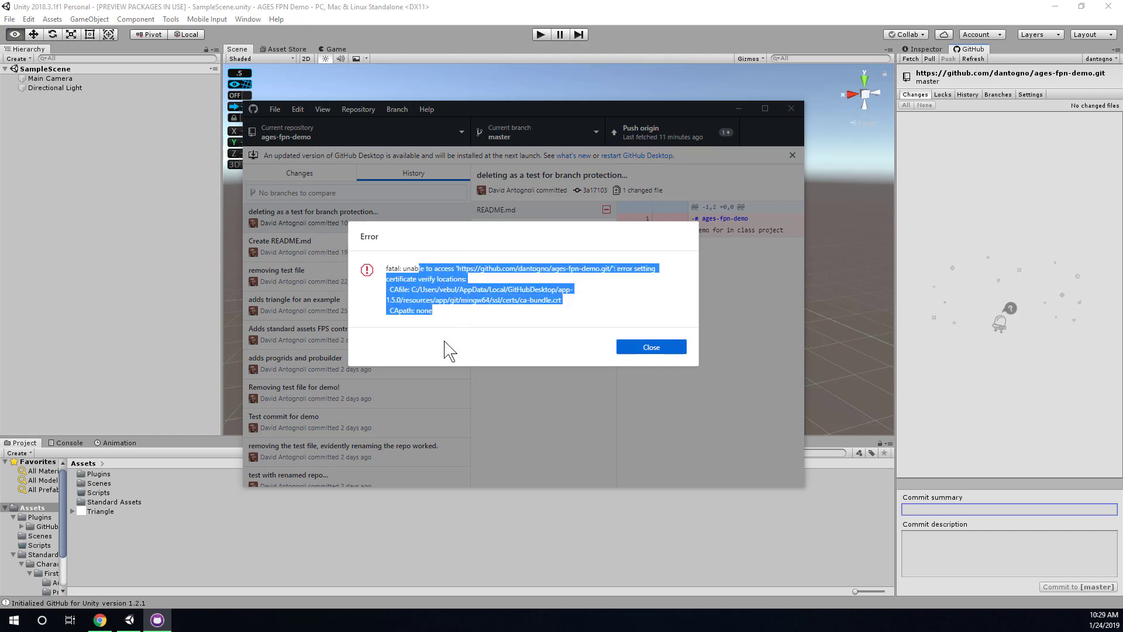
click(674, 350)
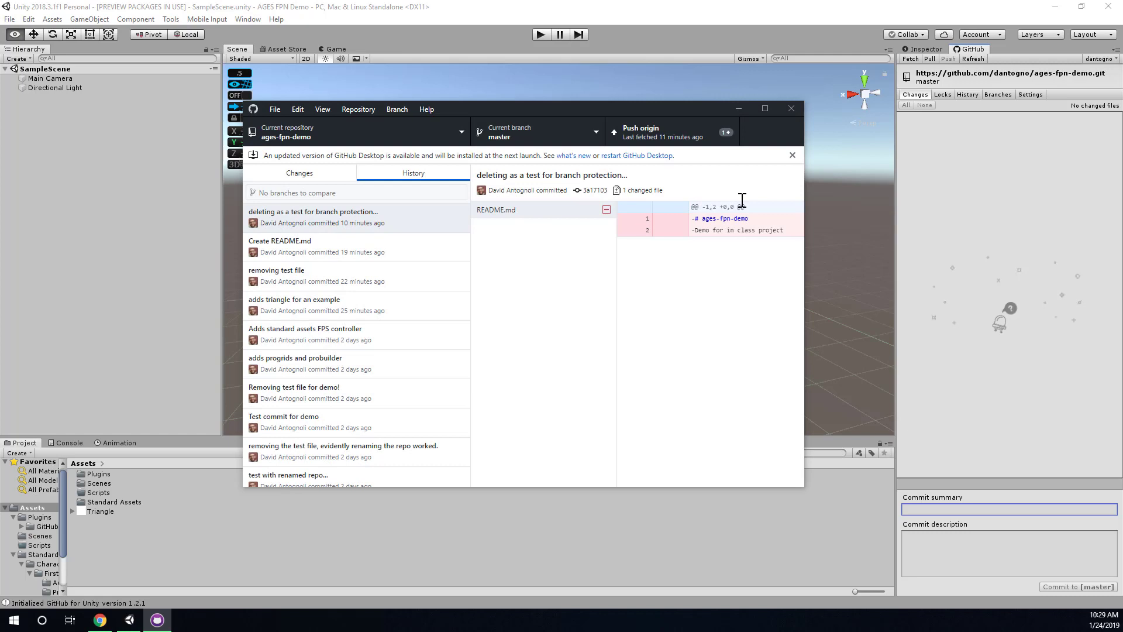
click(806, 41)
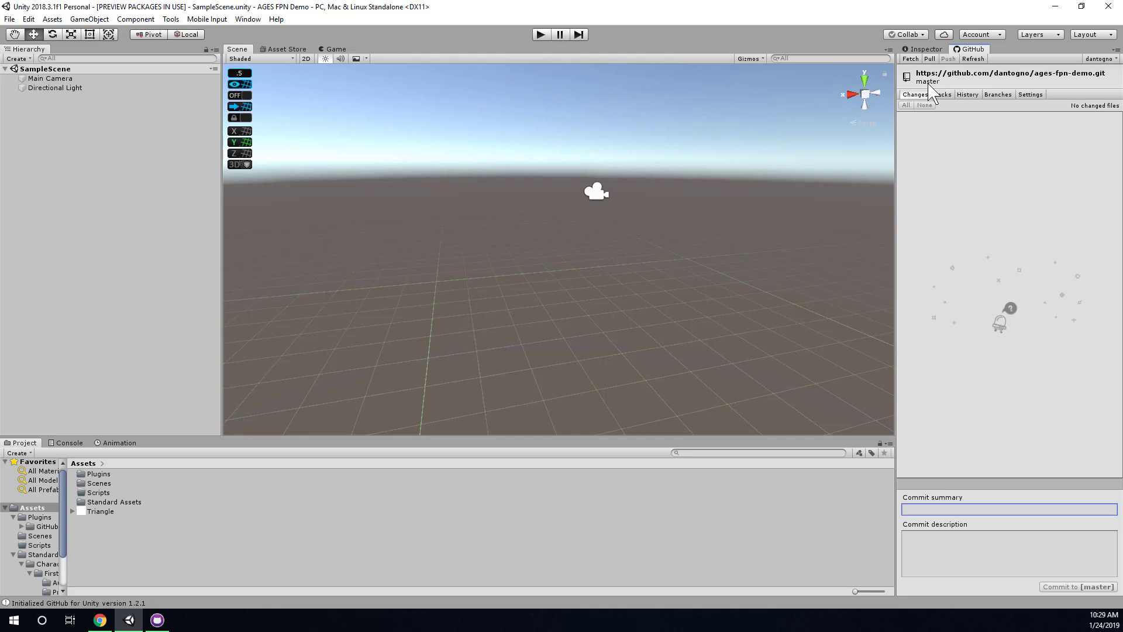
Branch off the local master into a new branch named demo-pull-request.
click(996, 95)
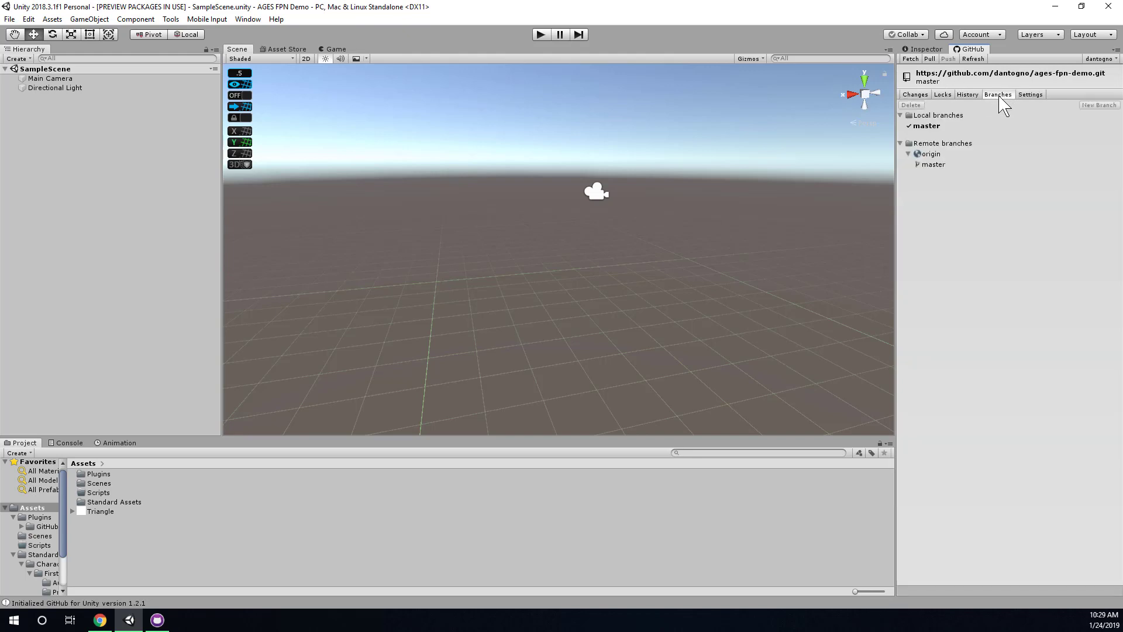
click(949, 126)
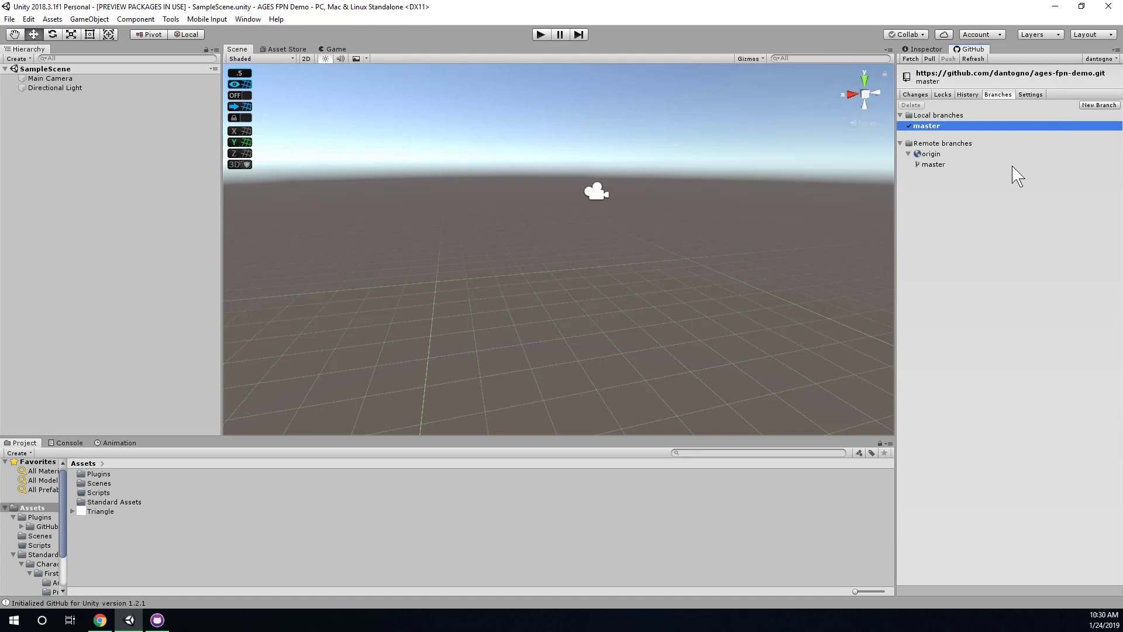
click(1106, 106)
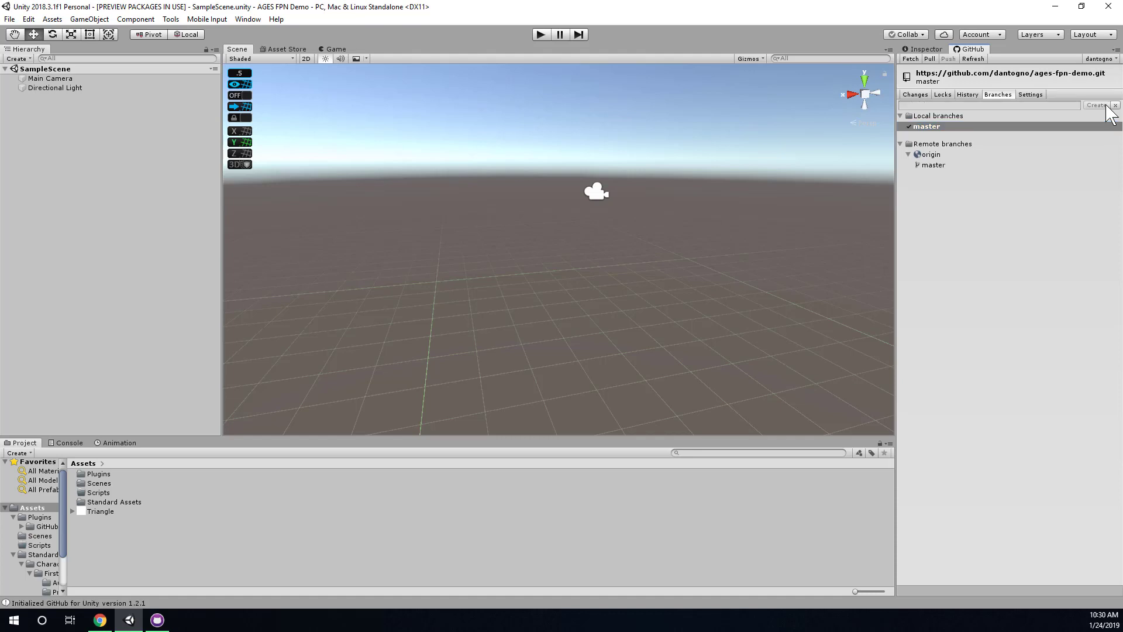
click(1025, 107)
text(Demo Pull Request)
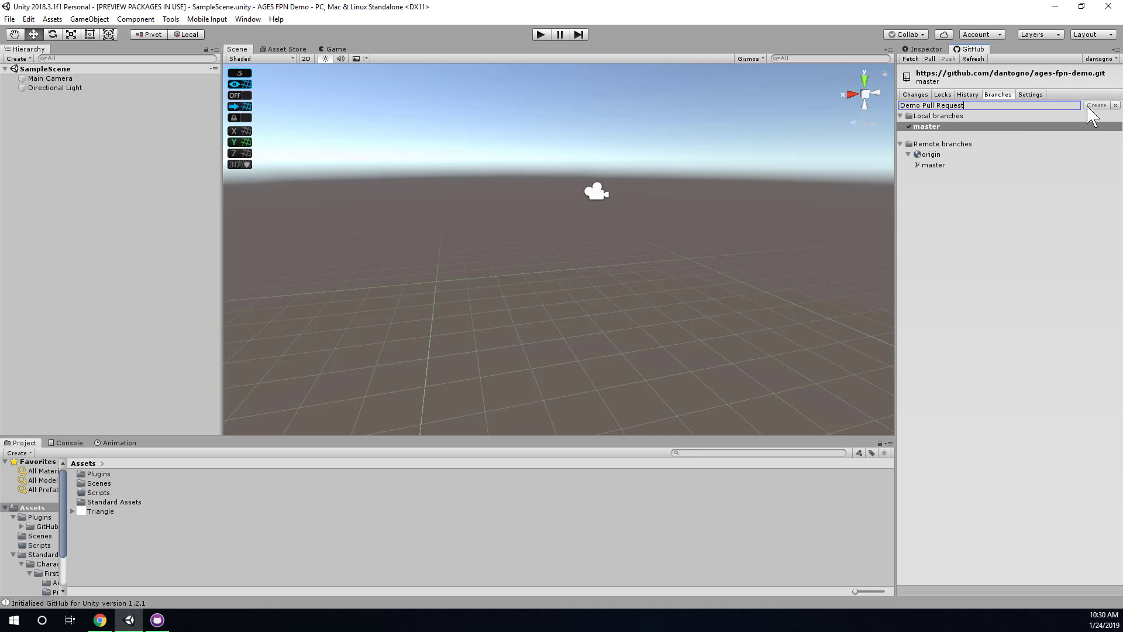
key(ctrl+a)
click(950, 103)
click(969, 108)
key(ctrl+a)
text(demo-pull-request)
drag(918, 106, 922, 106)
click(1106, 106)
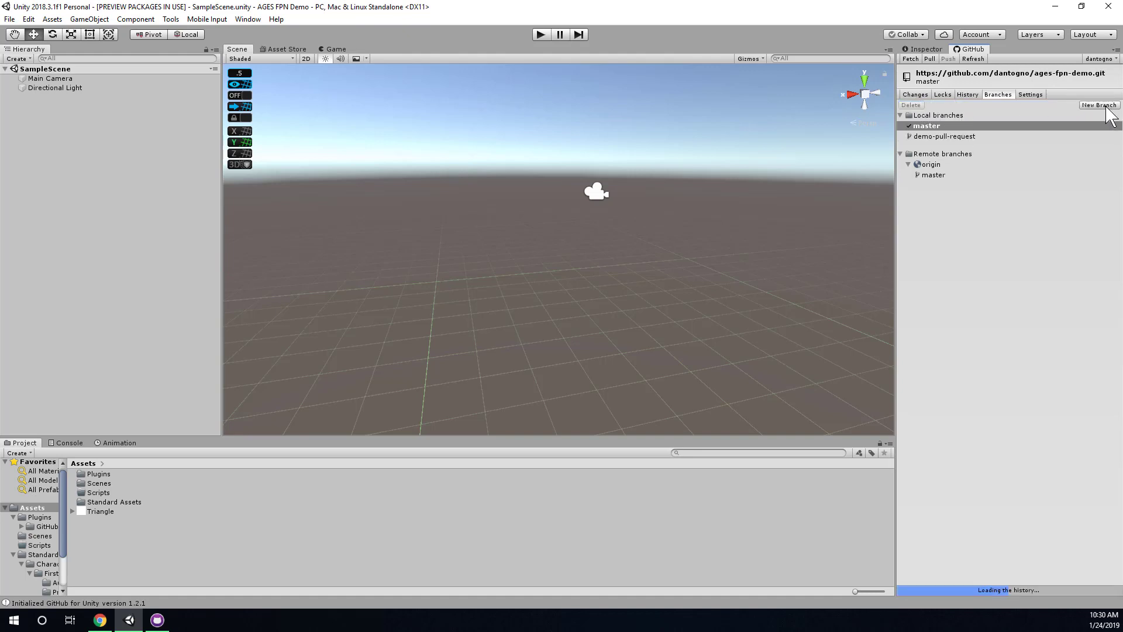
click(987, 138)
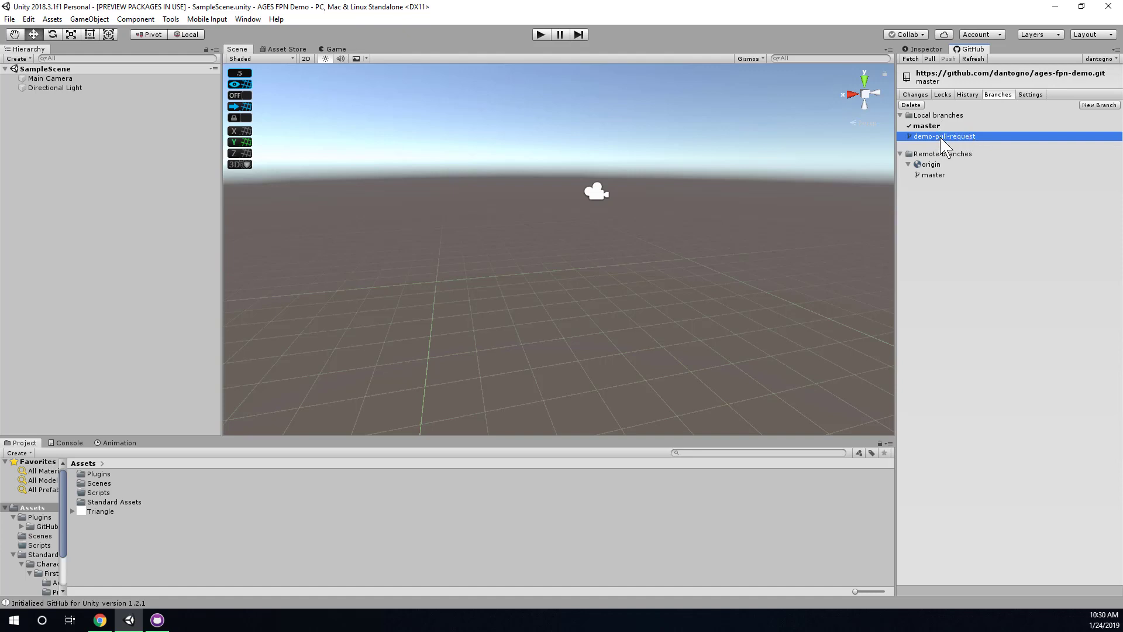
Select the demo-pull-request branch in the Branches list.
click(963, 115)
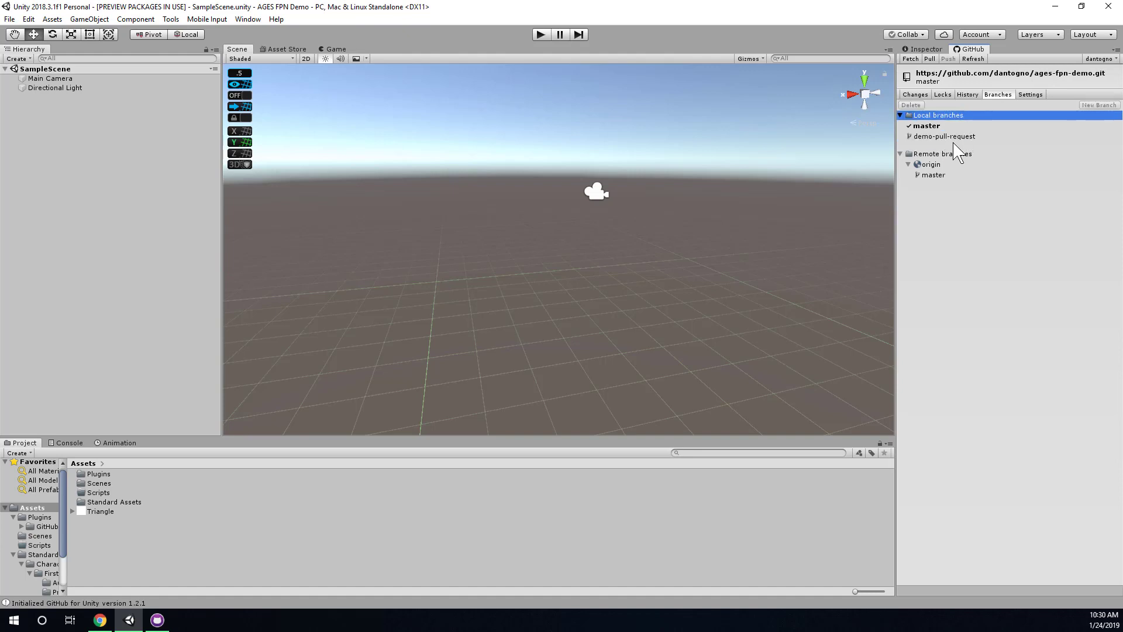
click(954, 138)
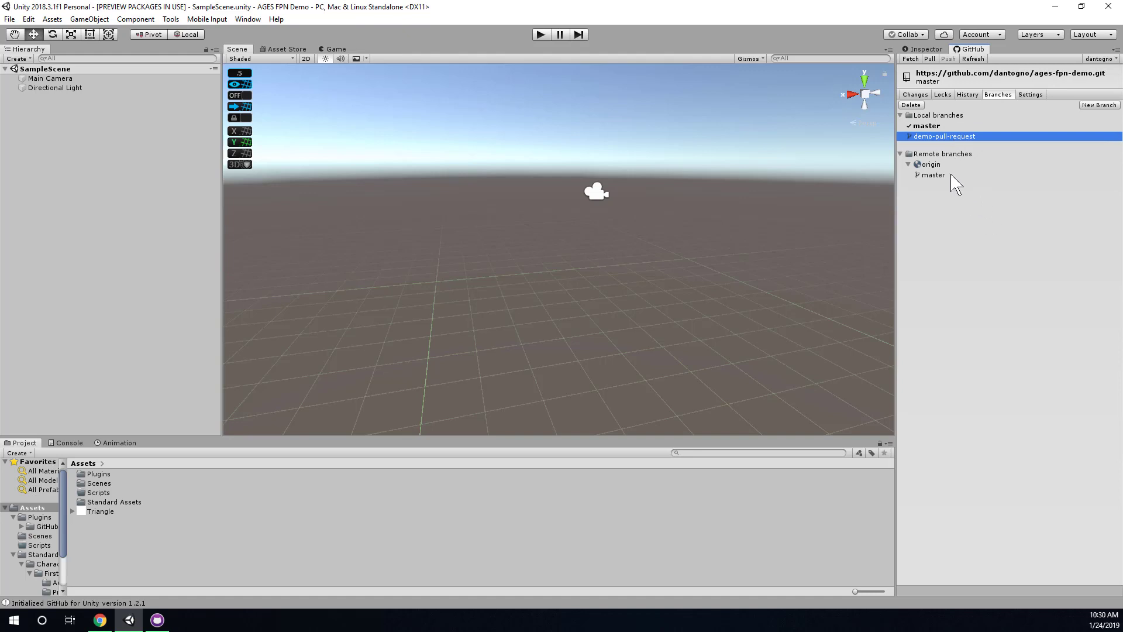
right_click(962, 139)
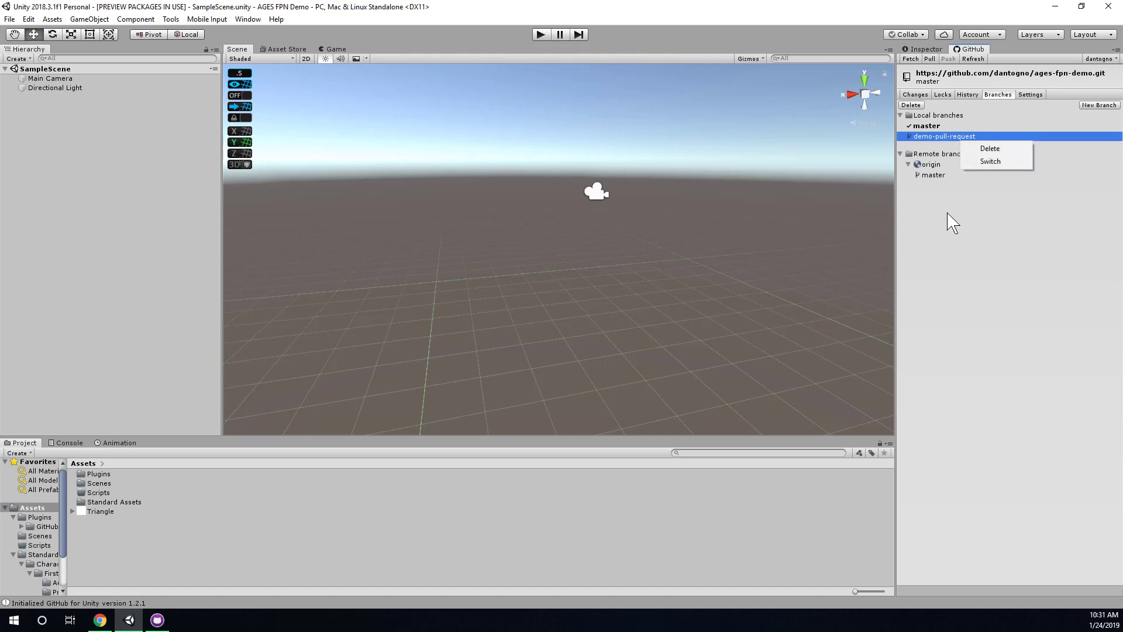
click(952, 233)
click(926, 127)
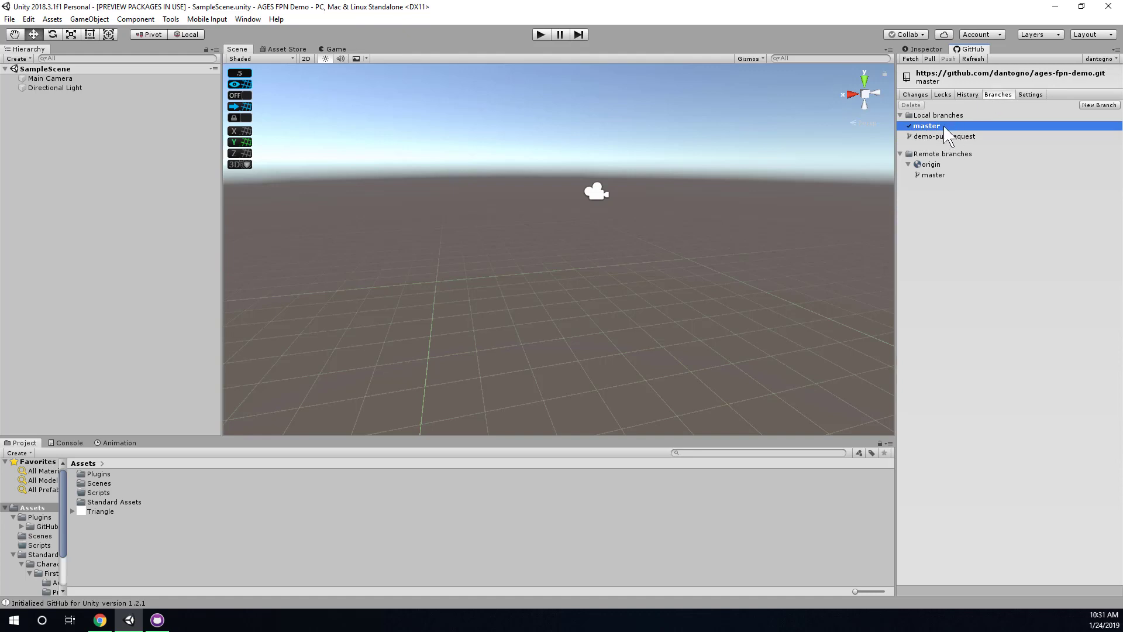
click(934, 137)
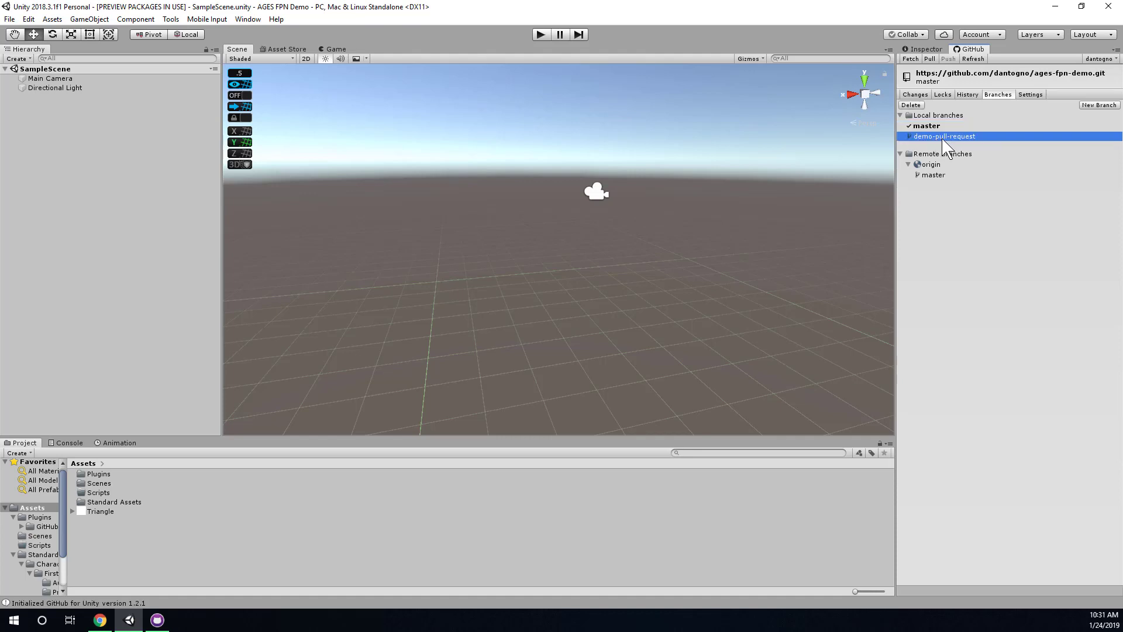
Switch to demo-pull-request and confirm it, then reselect master in the list.
right_click(942, 138)
click(931, 141)
right_click(930, 139)
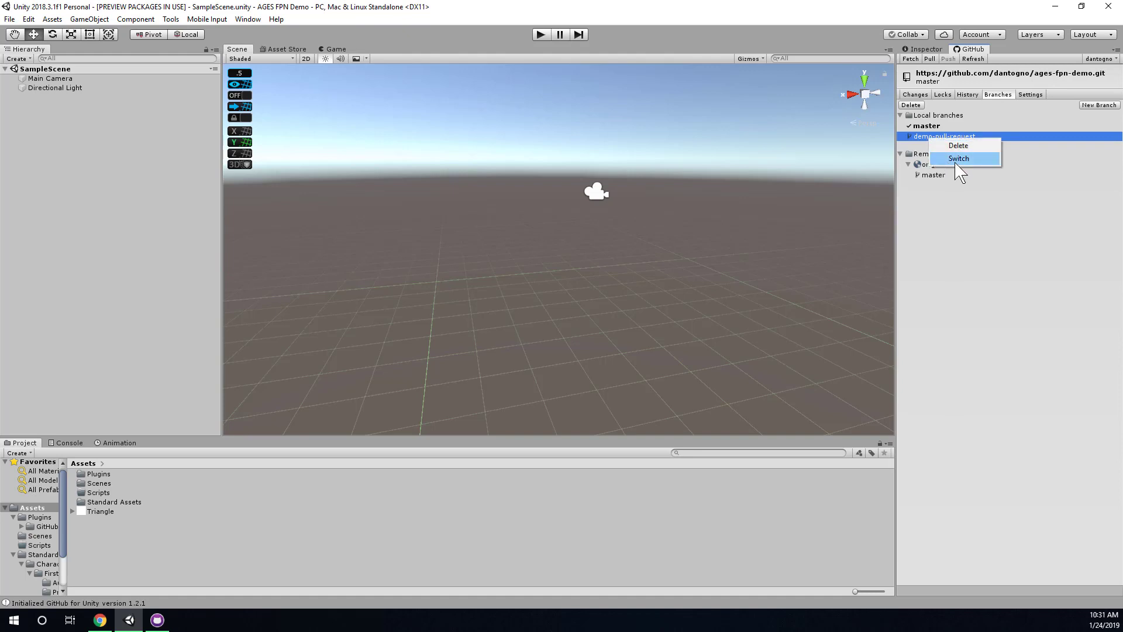
click(959, 159)
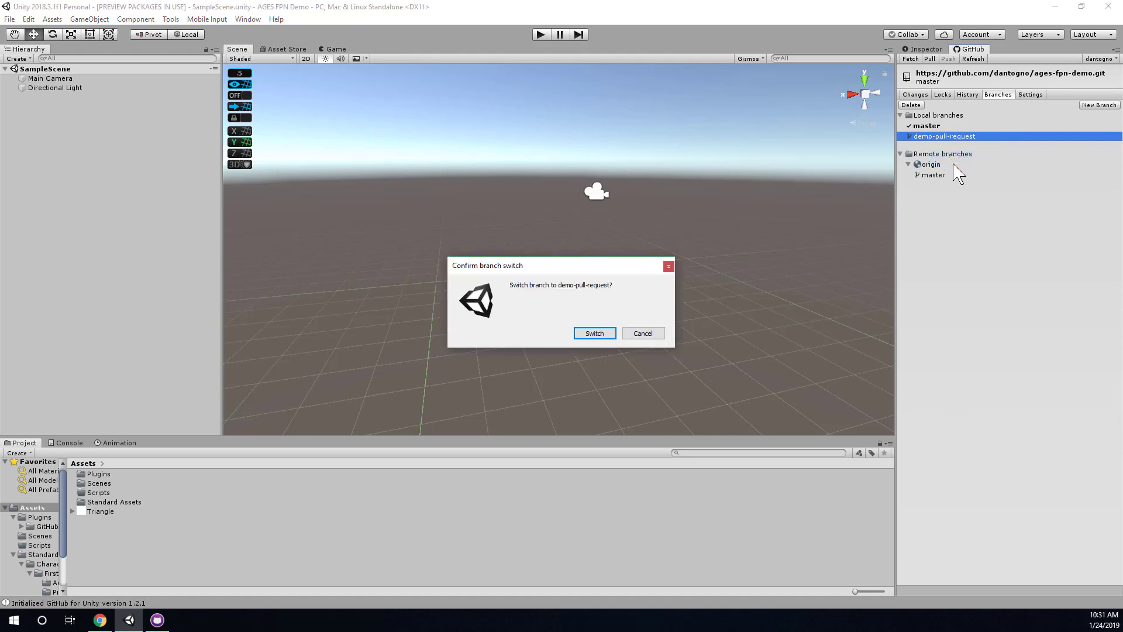
click(599, 333)
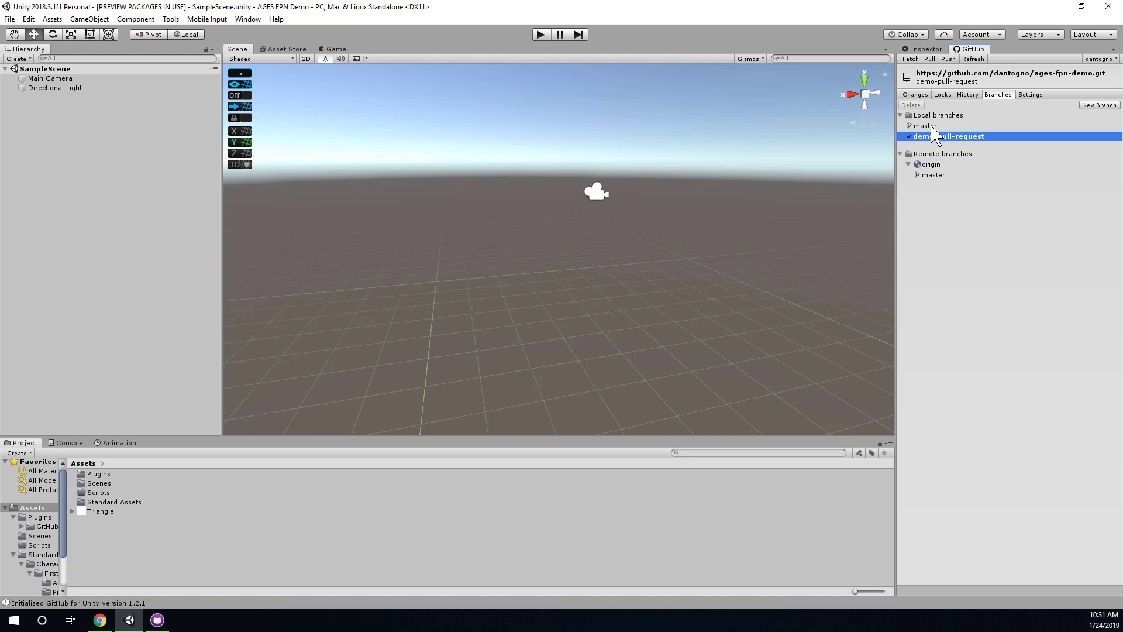
click(933, 127)
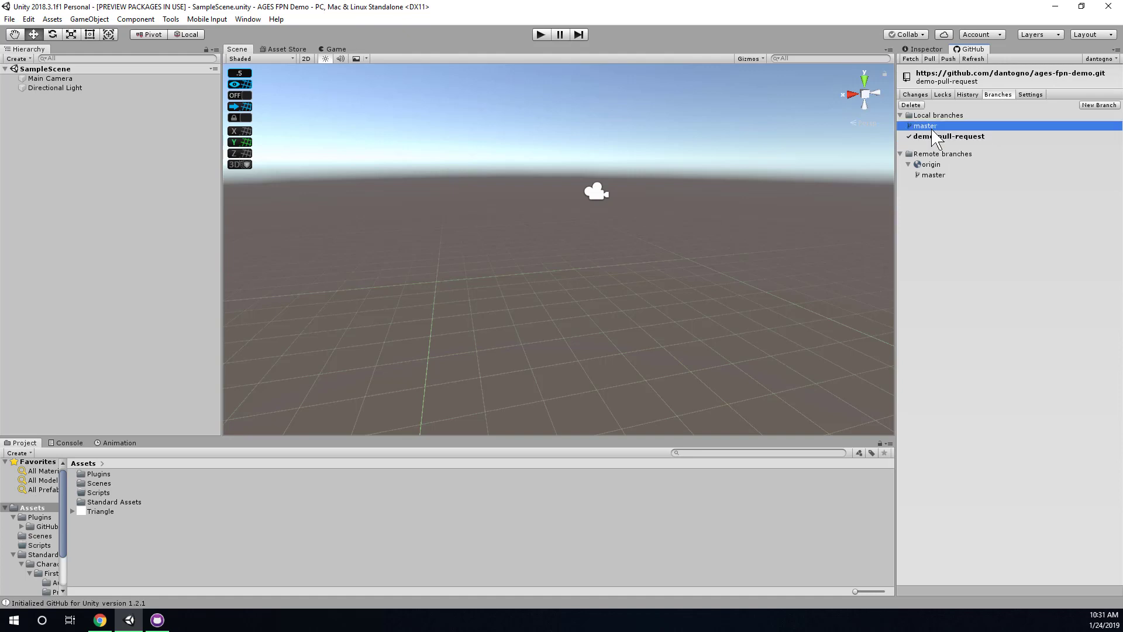
click(934, 136)
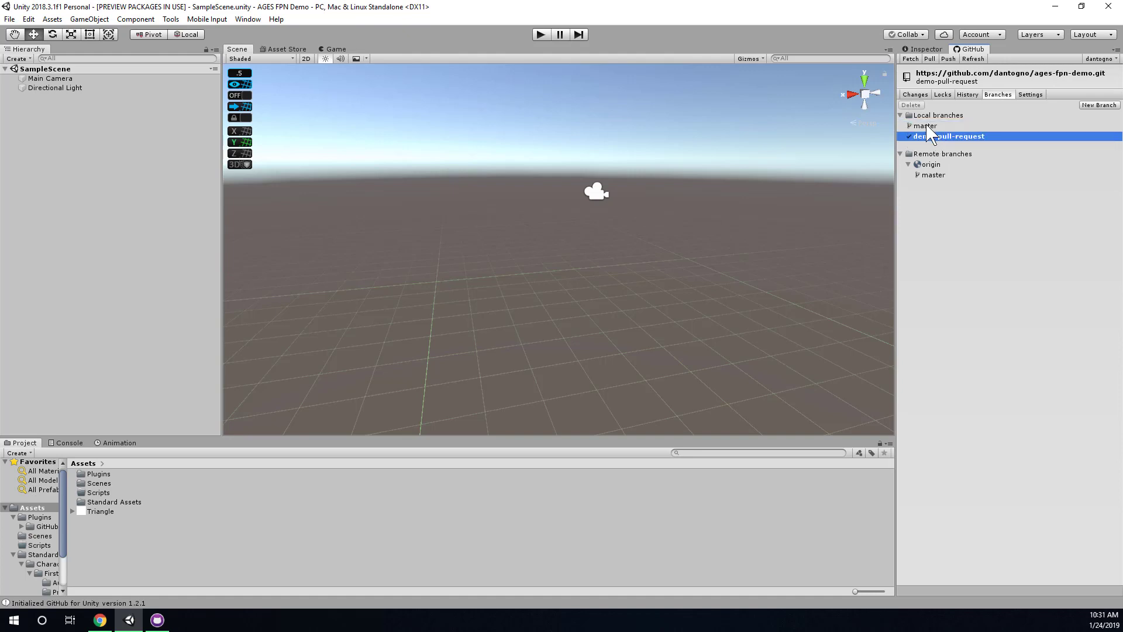
click(927, 126)
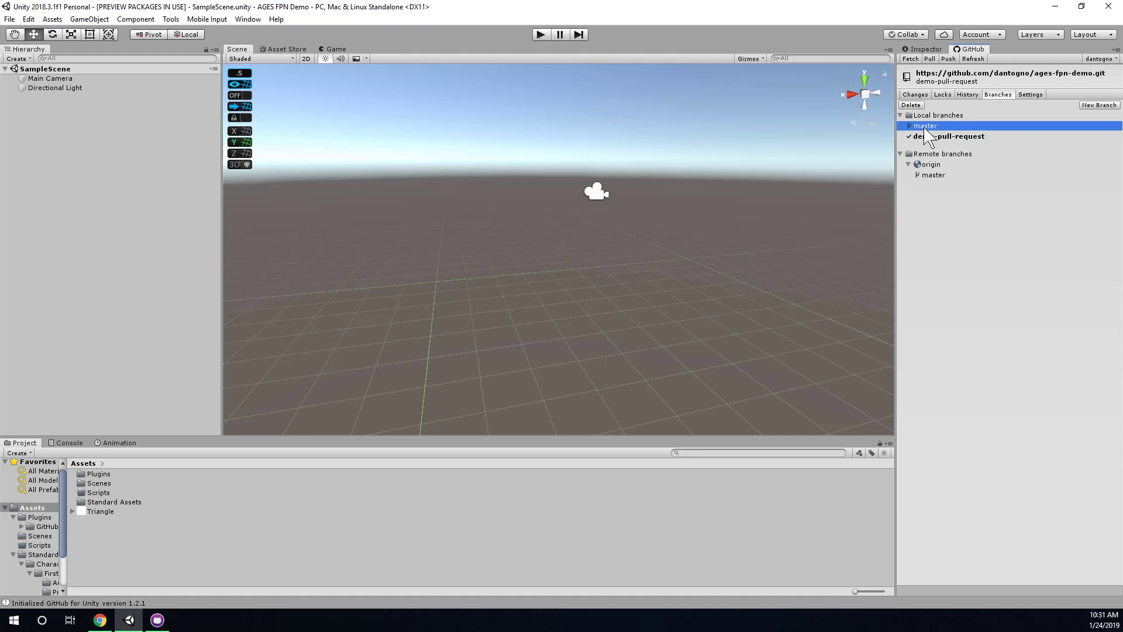
click(99, 621)
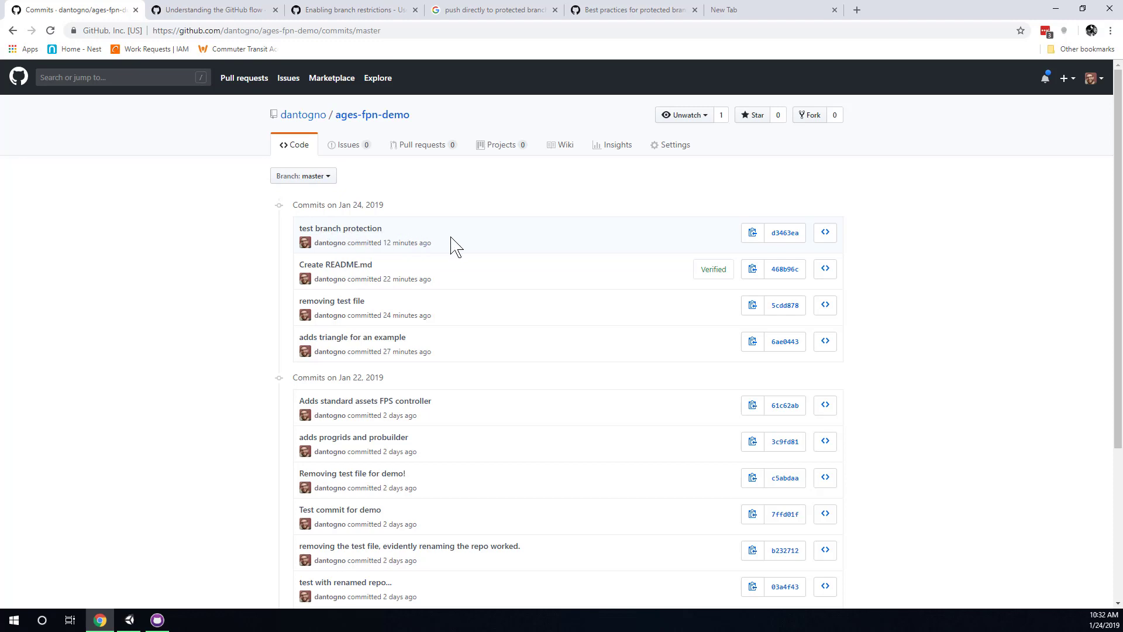
drag(391, 235, 374, 257)
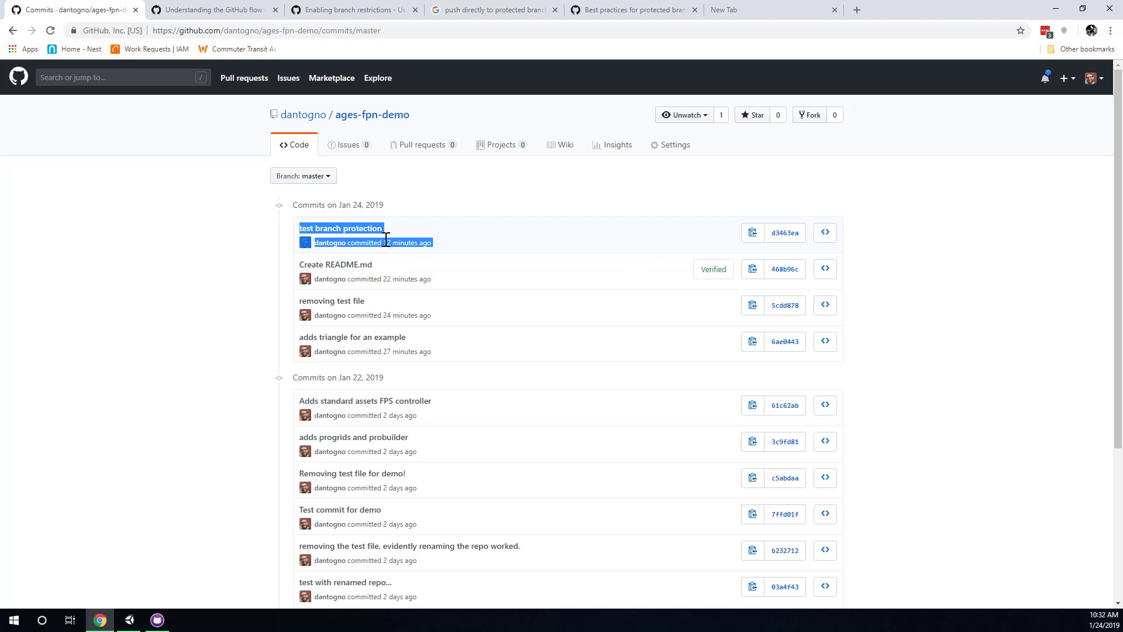
scroll(386, 242, down, 3)
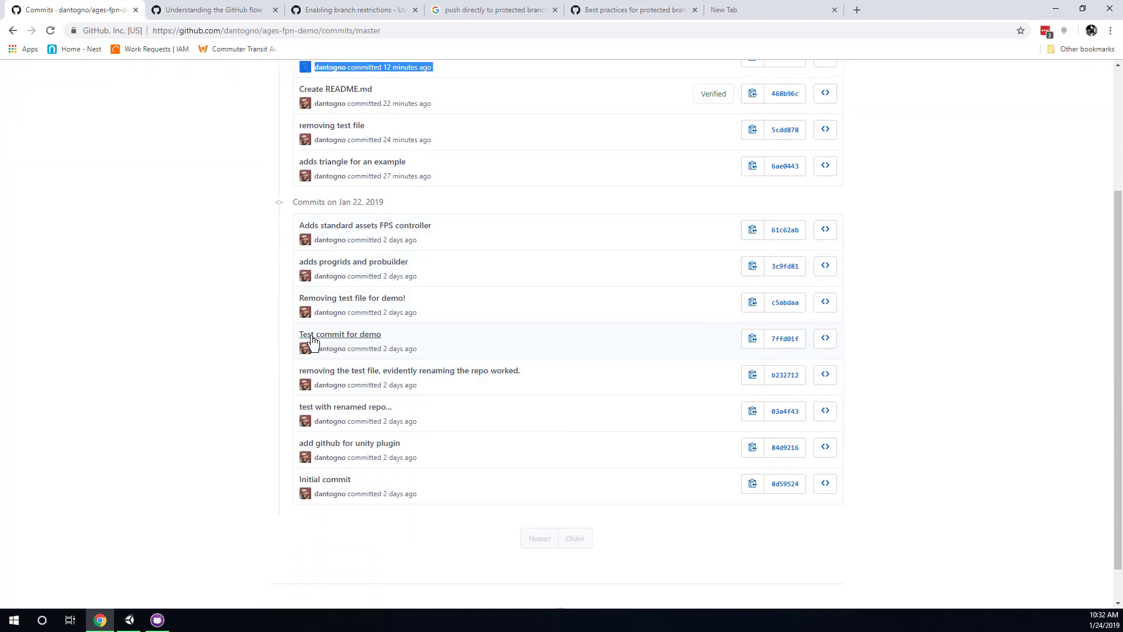
click(437, 350)
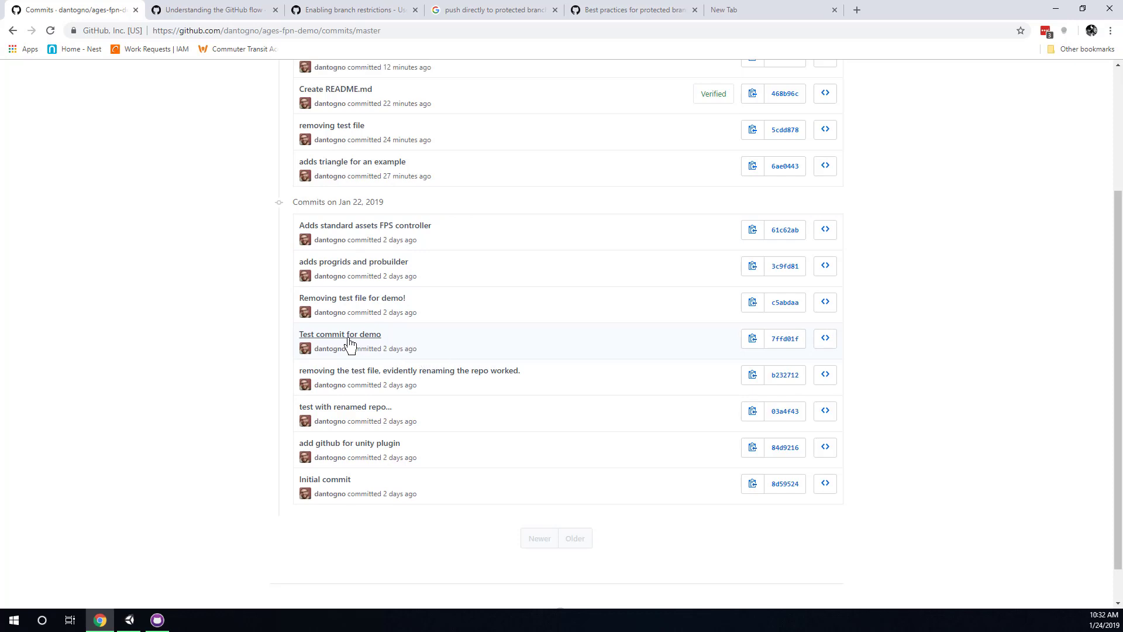
drag(290, 338, 382, 351)
click(386, 350)
scroll(386, 357, up, 1)
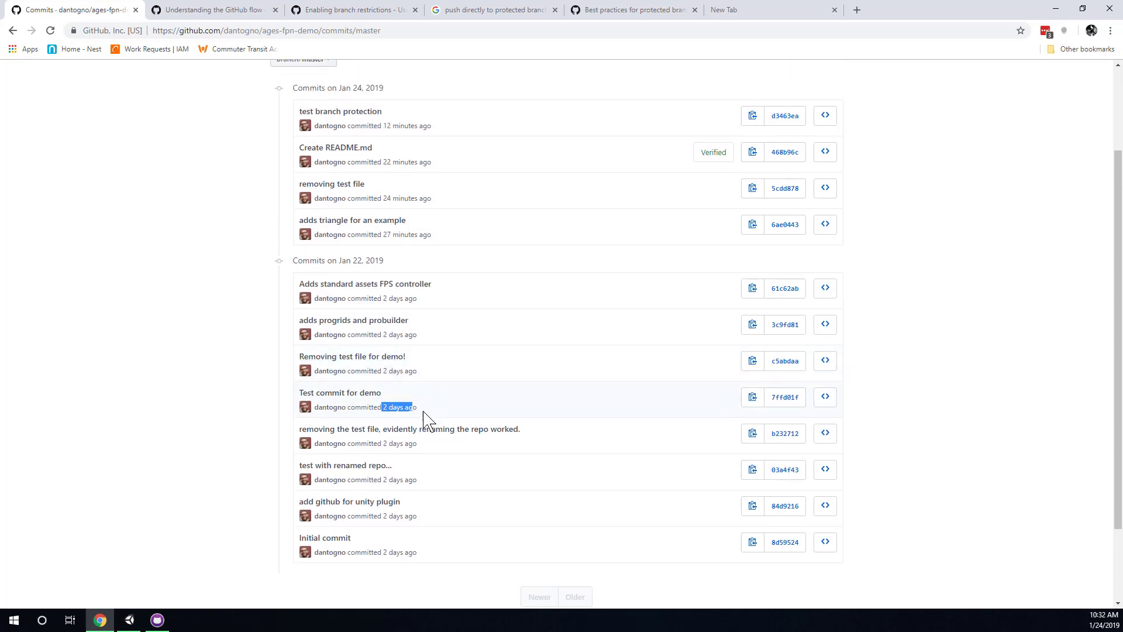
mouse_move(395, 411)
key(alt+Tab)
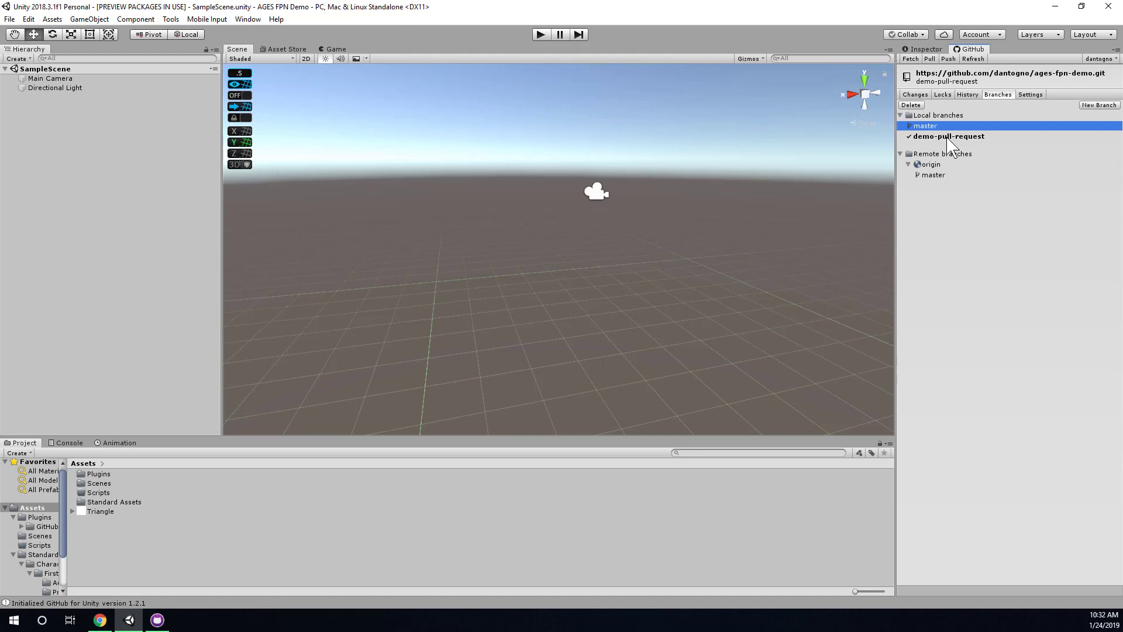
click(962, 138)
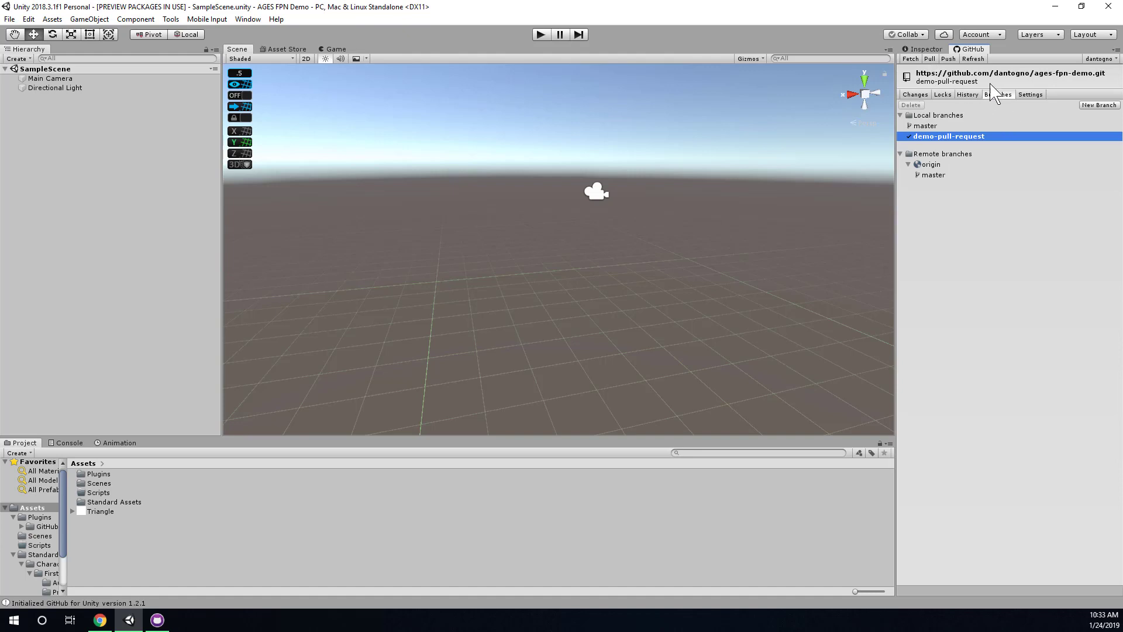
click(951, 126)
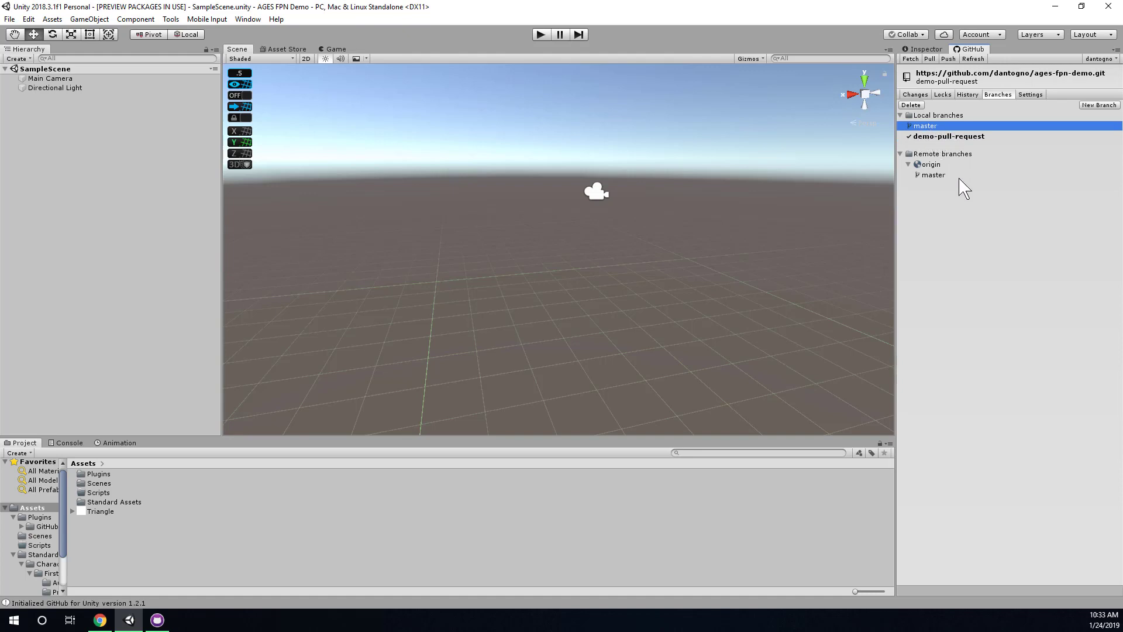
click(949, 137)
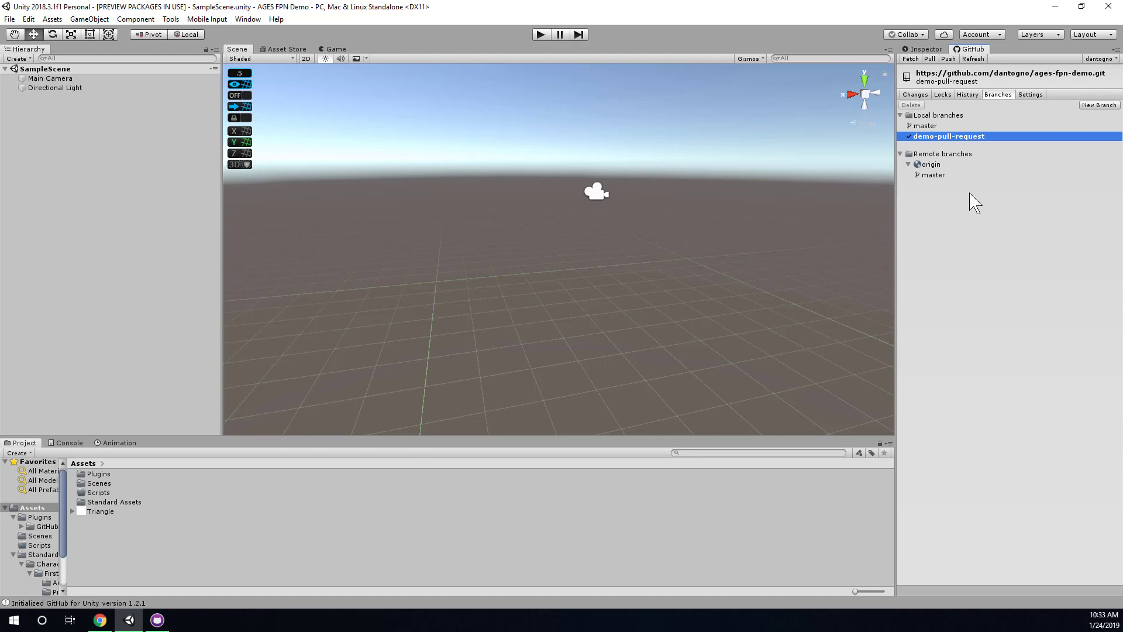
Delete the Triangle asset and commit the removal to demo-pull-request as 'removing test file'.
click(914, 94)
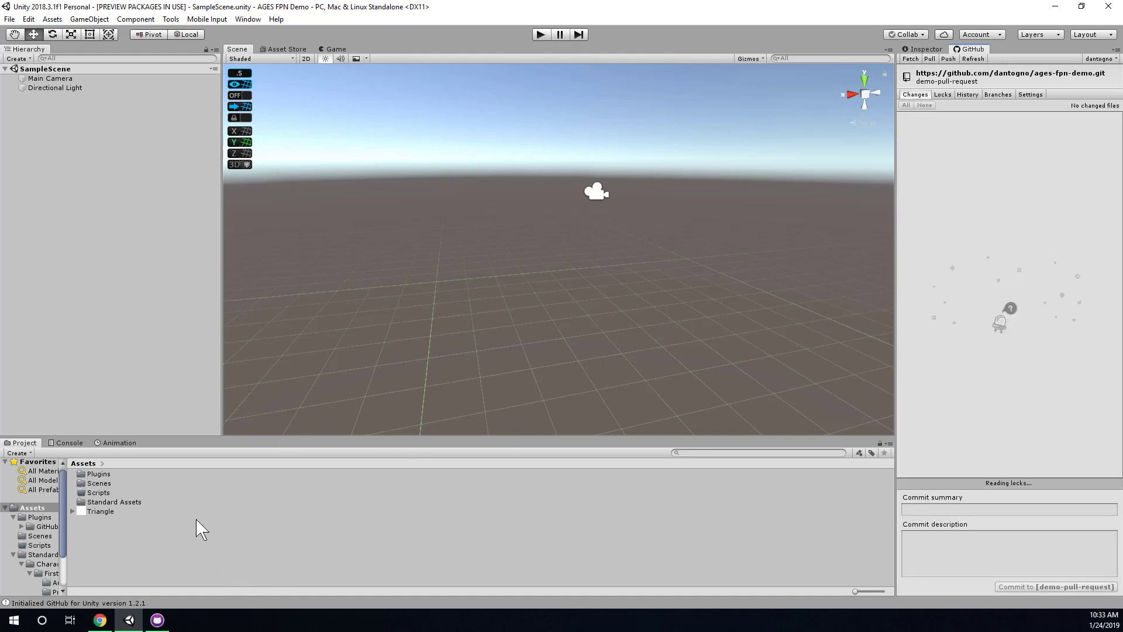
click(98, 512)
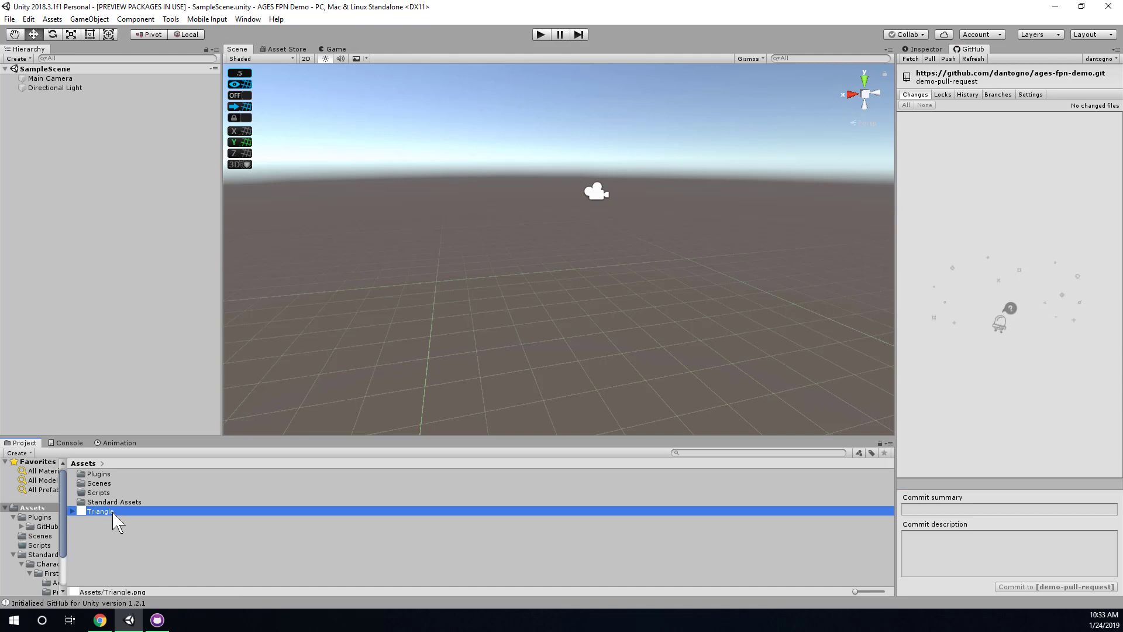
key(Delete)
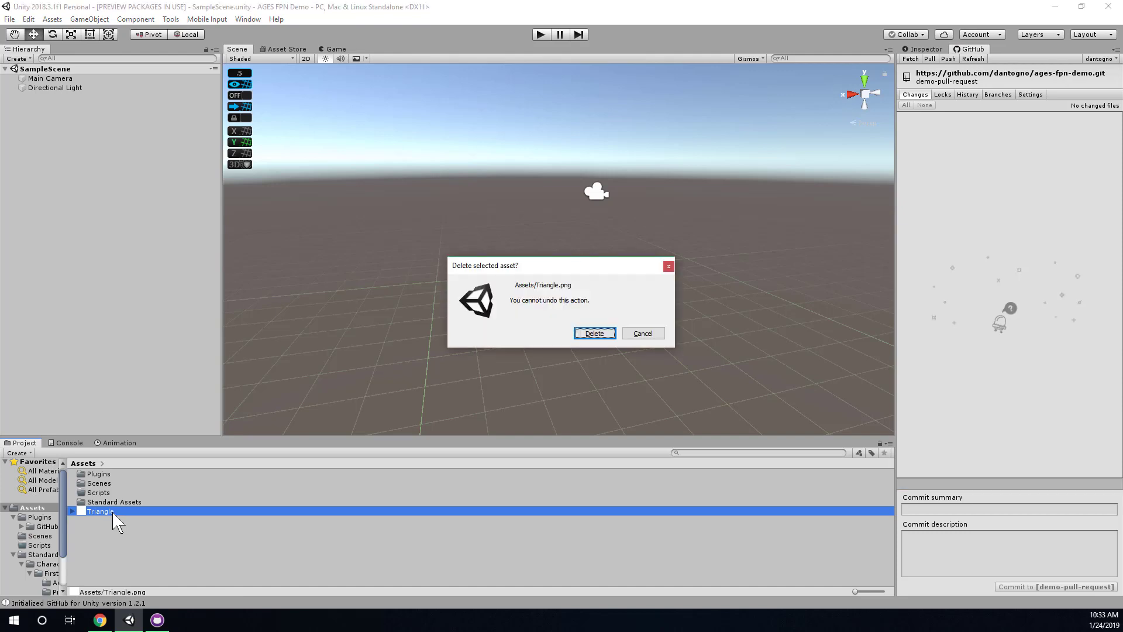
click(595, 333)
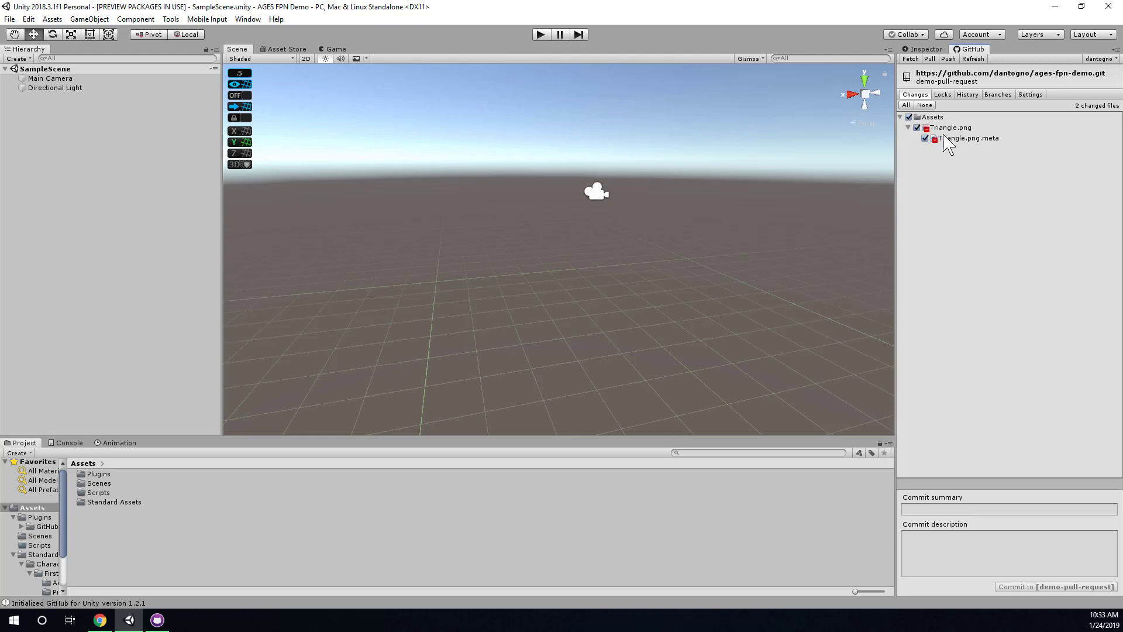
click(977, 508)
text(removing test file)
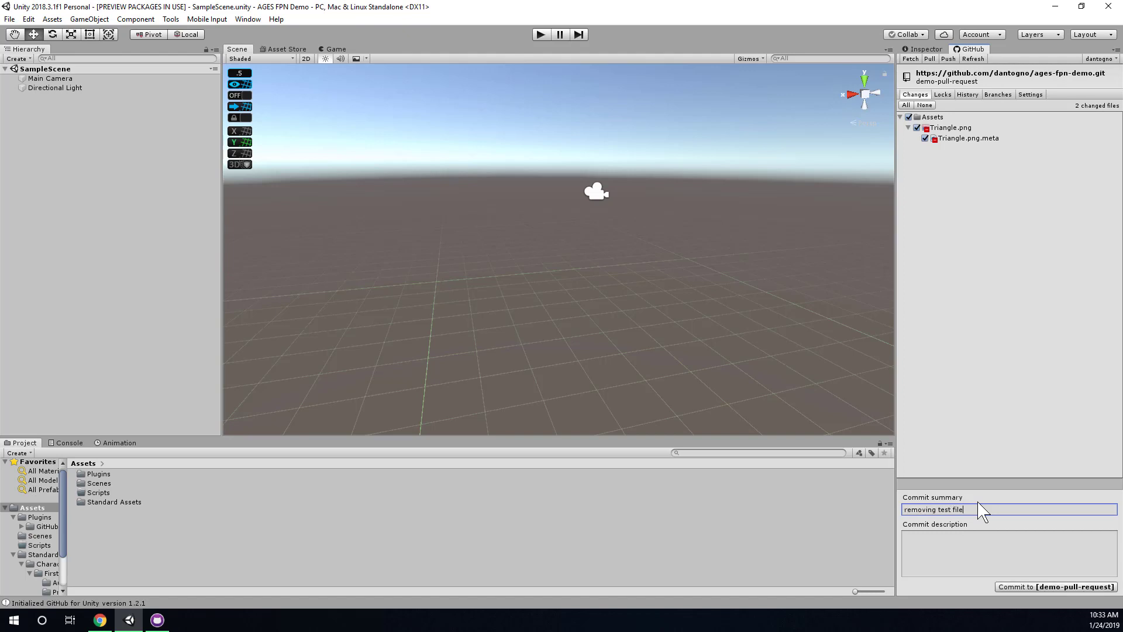
click(1058, 586)
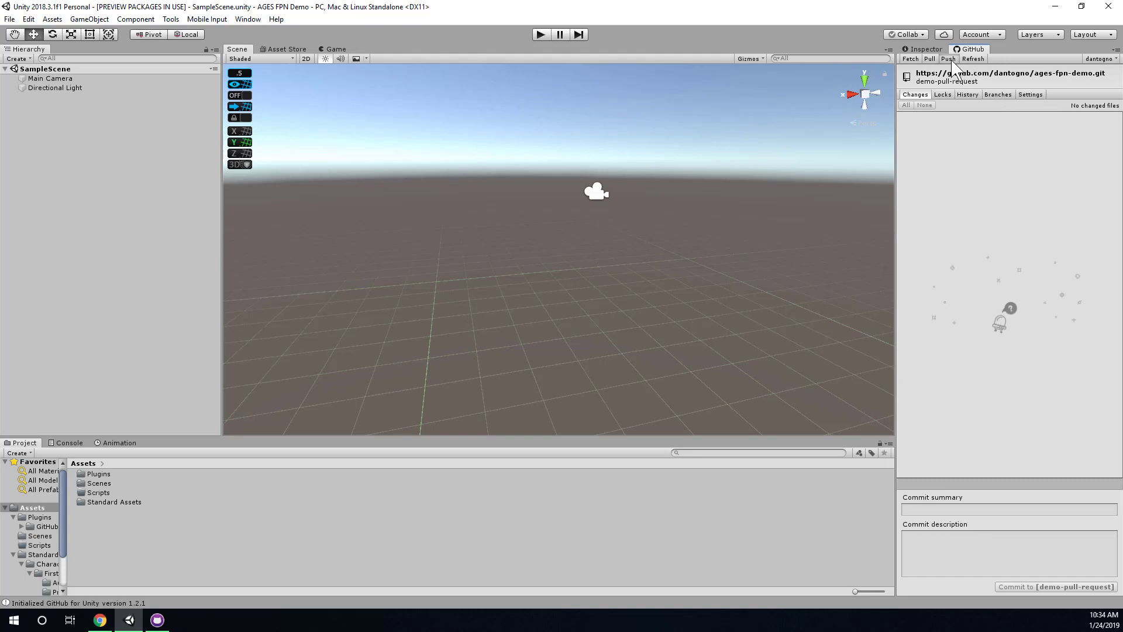
Push demo-pull-request to origin and confirm it now appears under the remote branches.
click(997, 96)
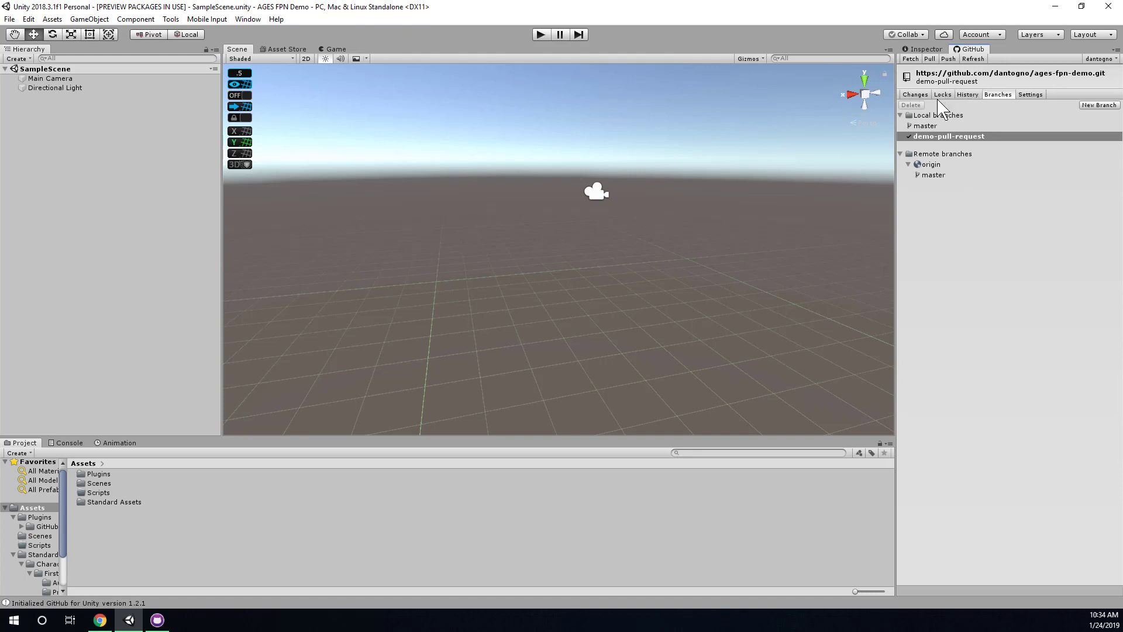
click(948, 58)
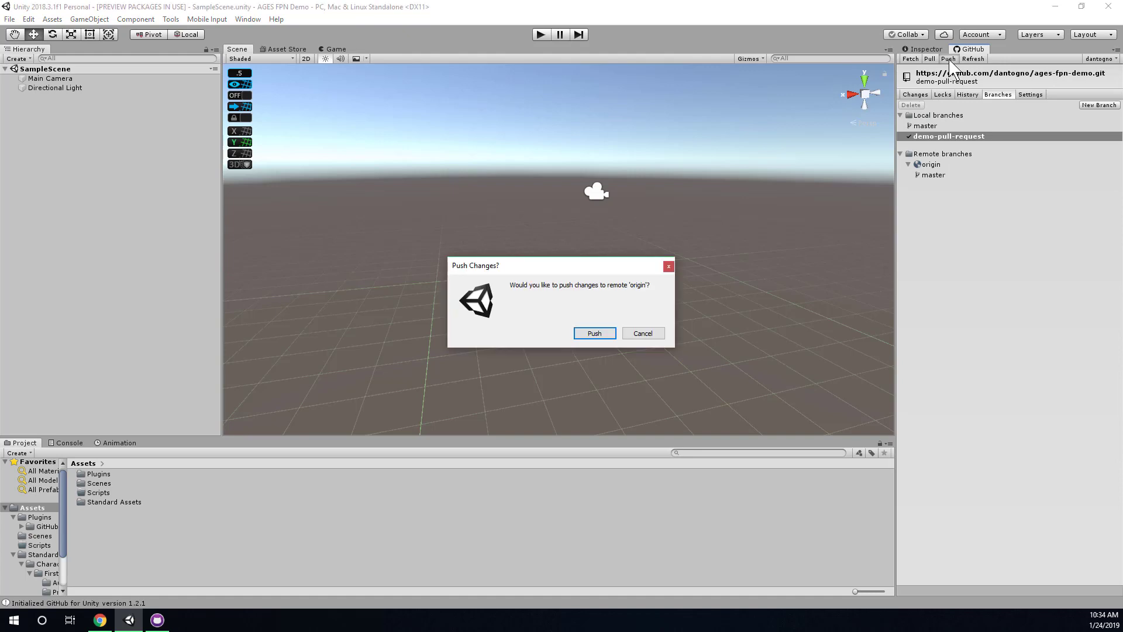
click(603, 334)
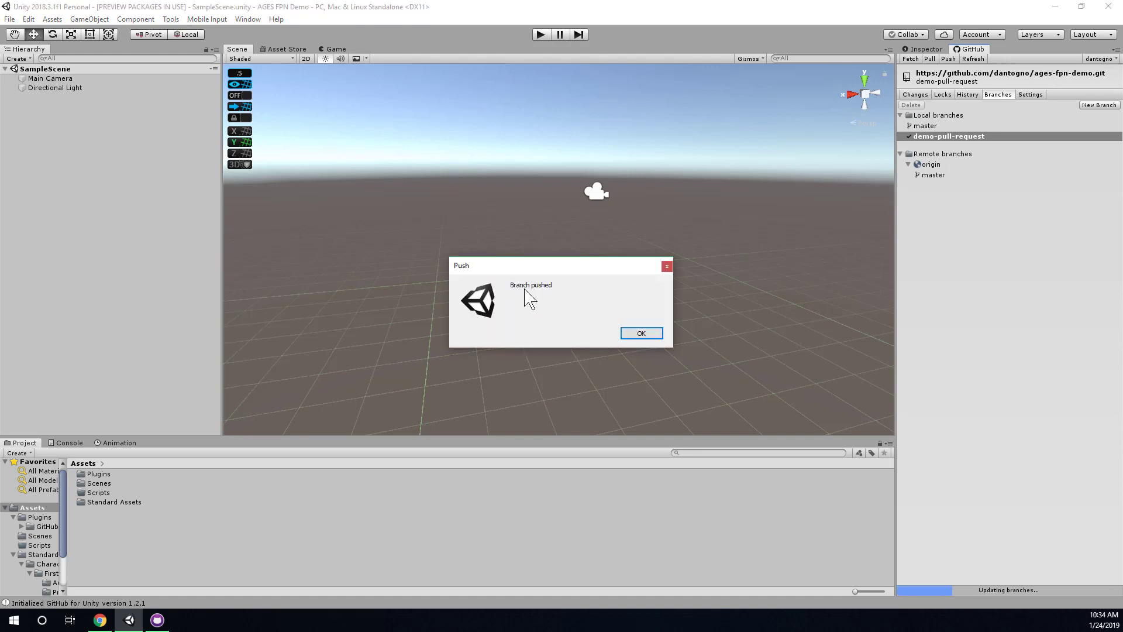
click(643, 333)
click(954, 177)
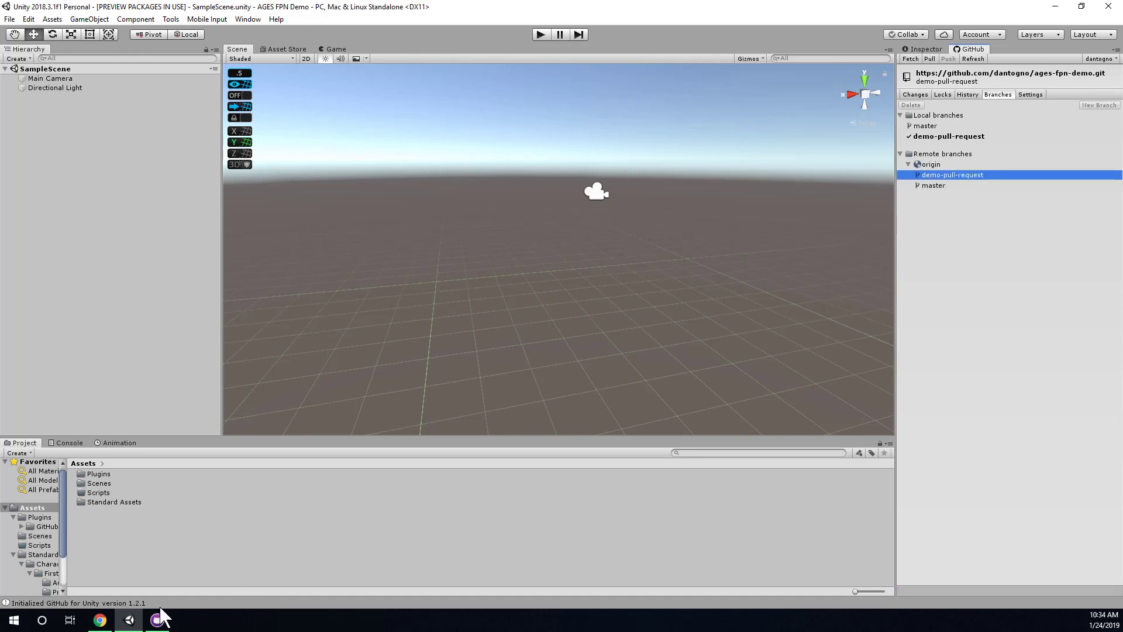
click(101, 623)
Look over the branches overview with master, then return to the ages-fpn-demo Code page.
scroll(238, 261, up, 3)
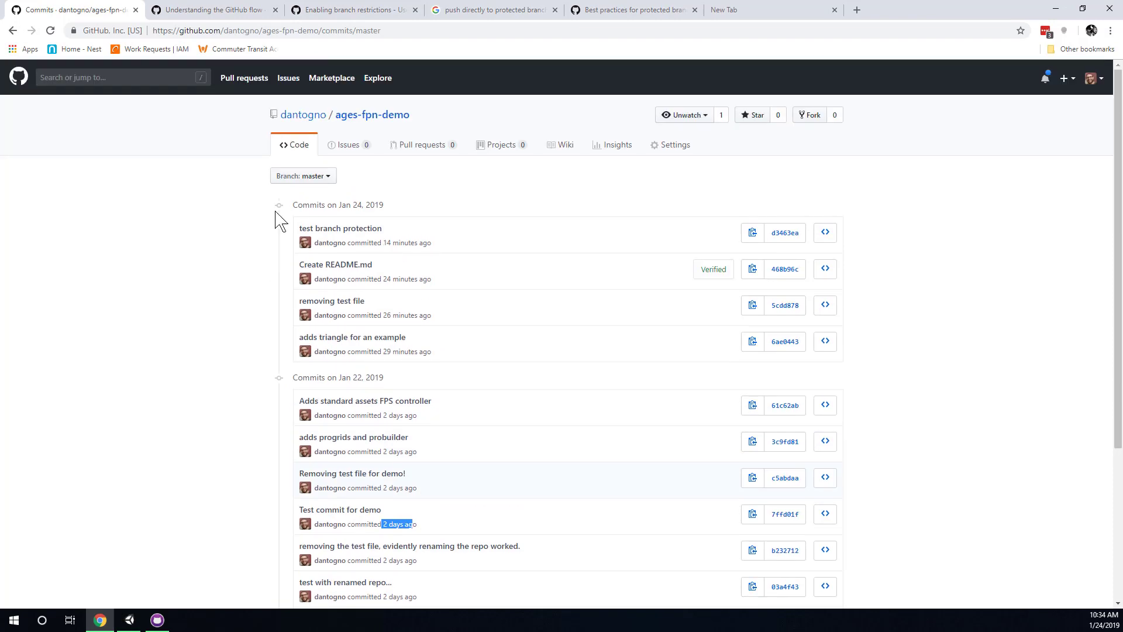
click(368, 120)
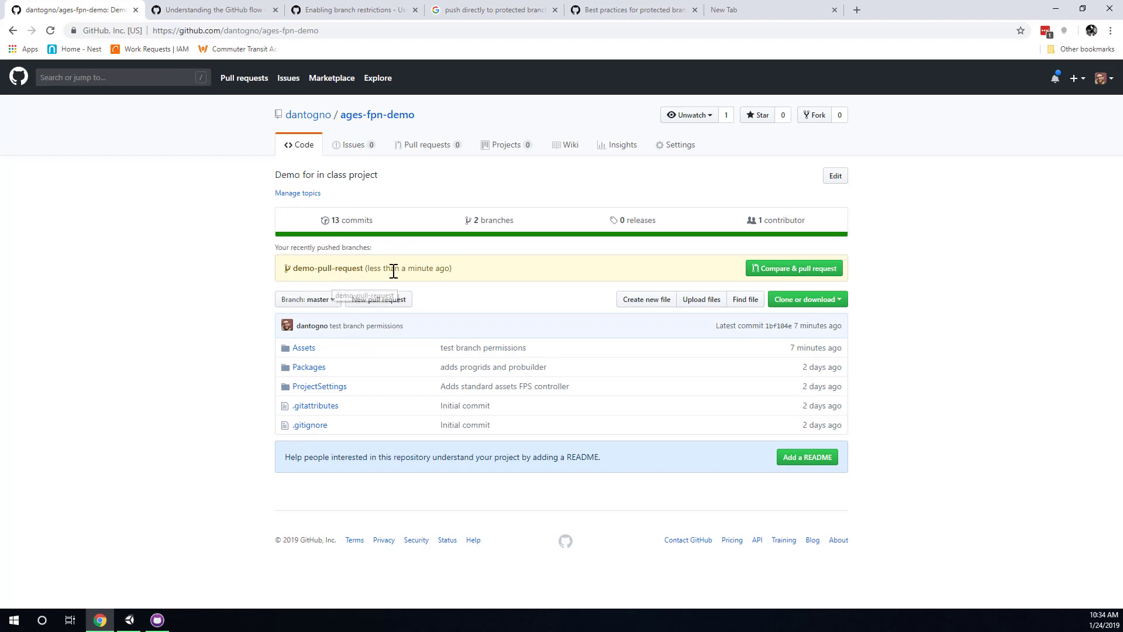
click(498, 220)
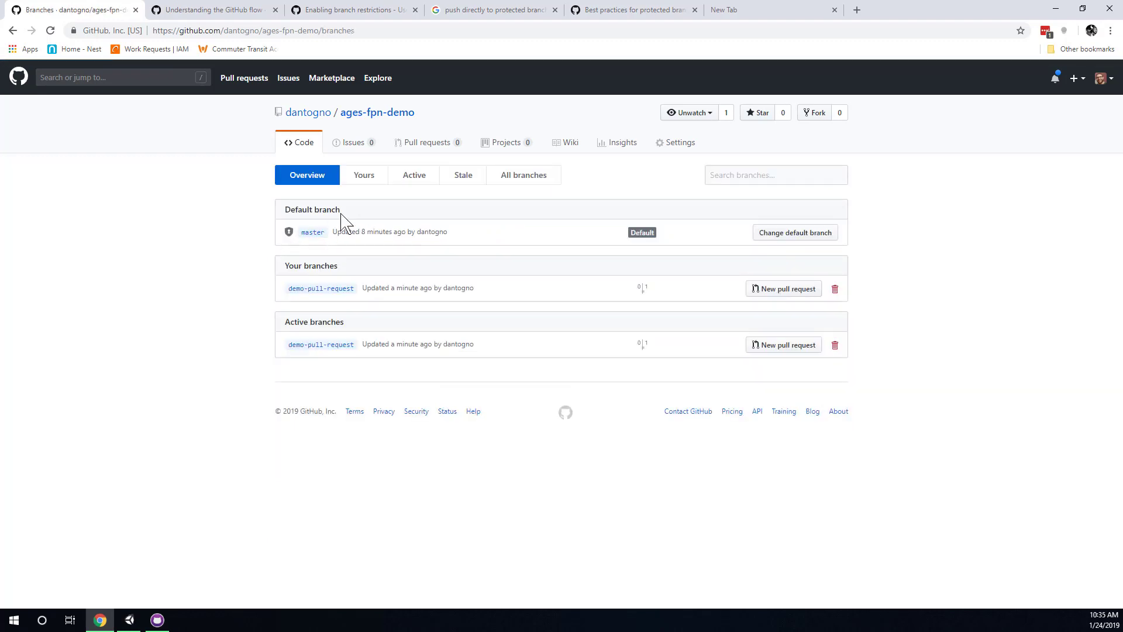
triple_click(329, 235)
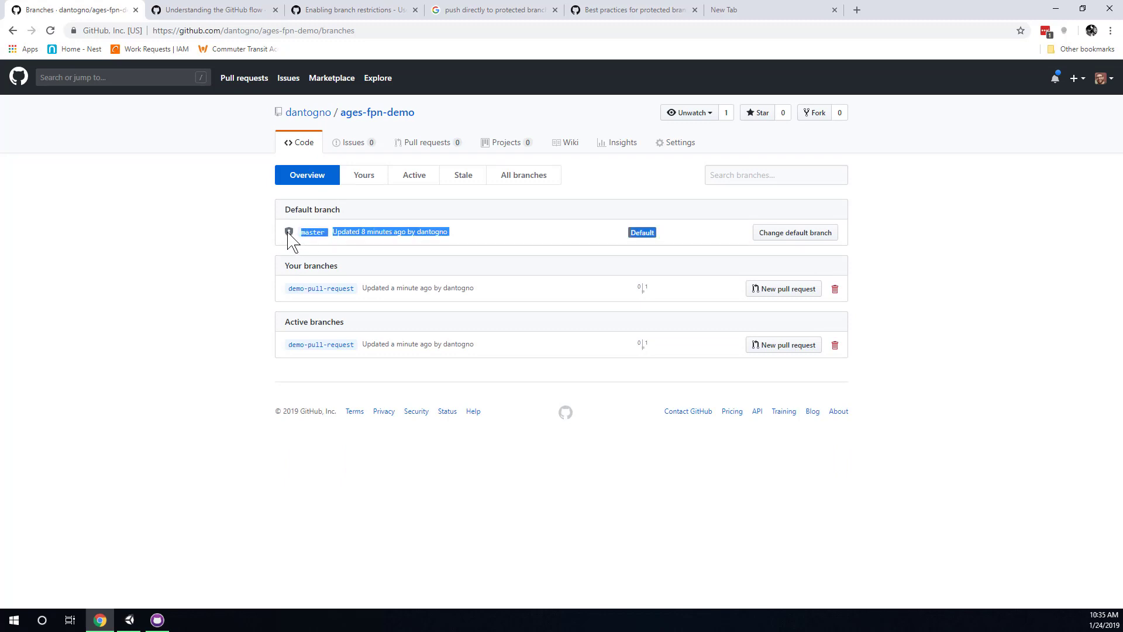
click(231, 248)
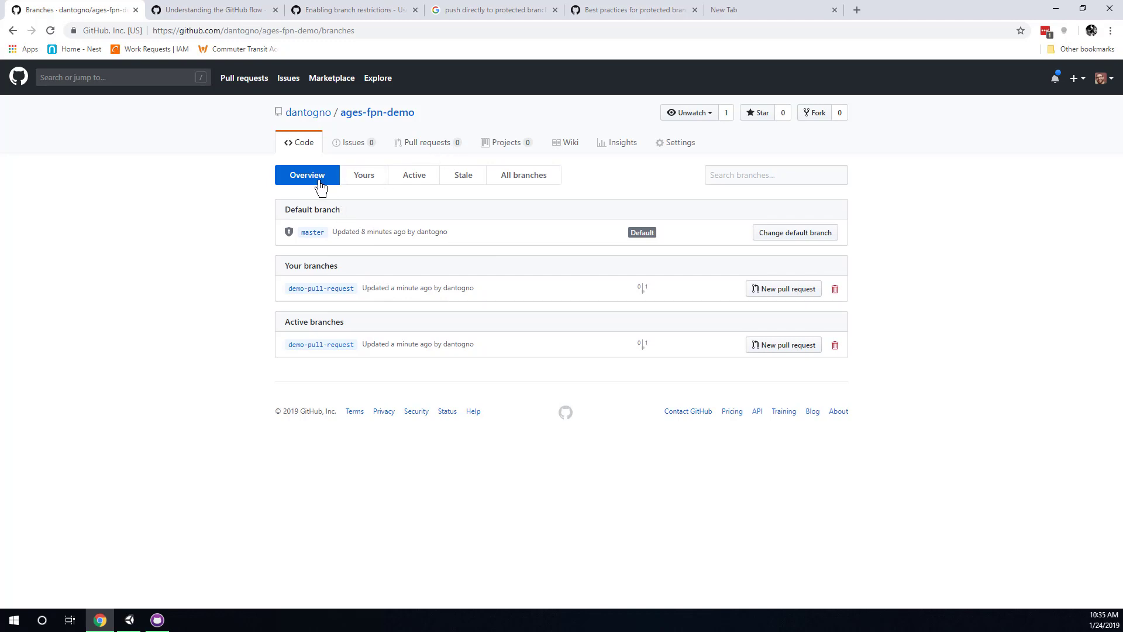
click(381, 120)
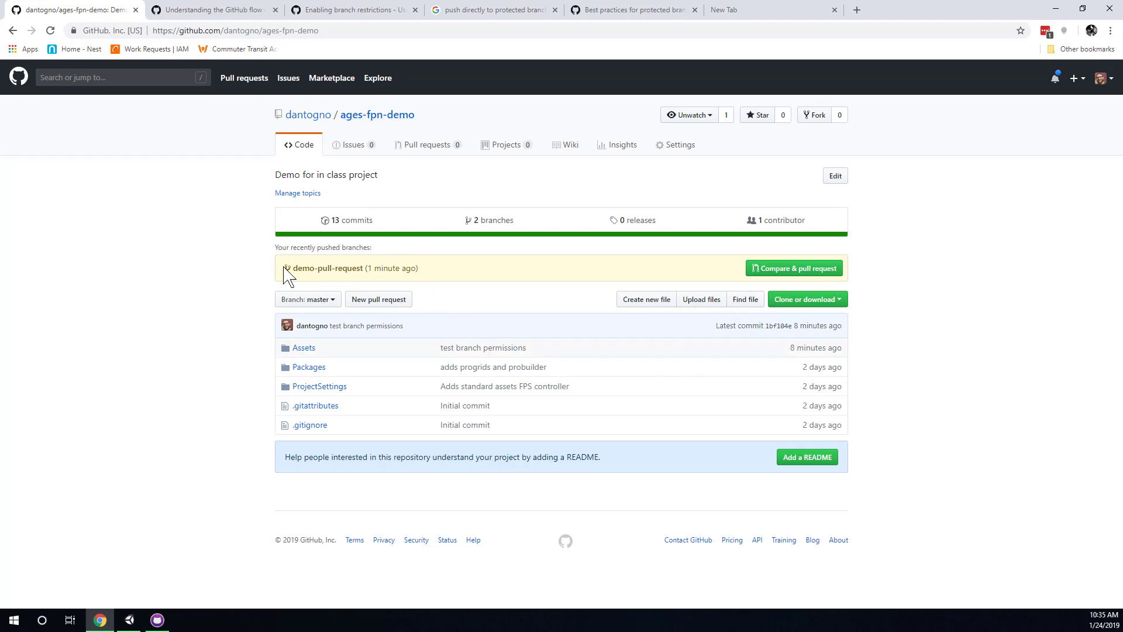
From the recently pushed demo-pull-request notice, open a pull request comparing it into master.
drag(274, 248, 409, 271)
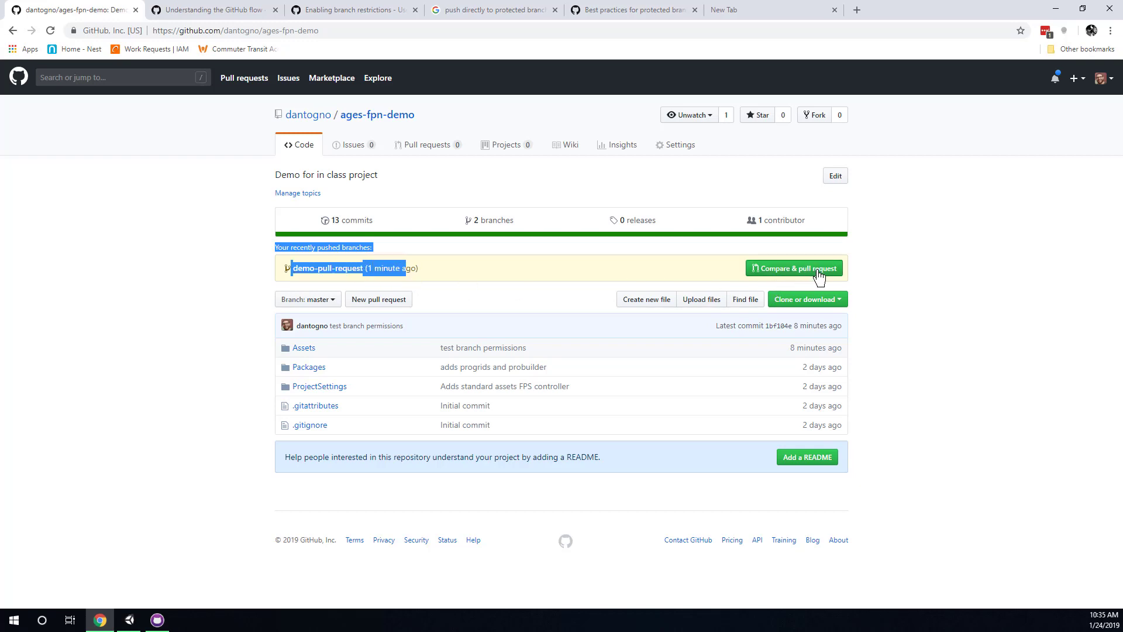
click(674, 273)
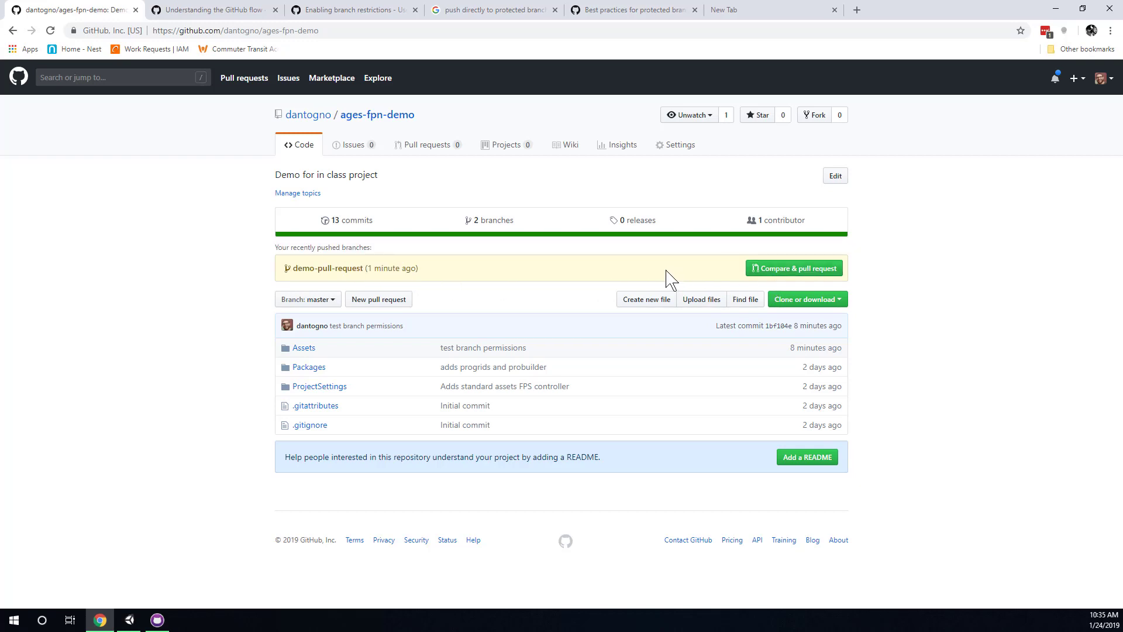
click(129, 620)
click(435, 150)
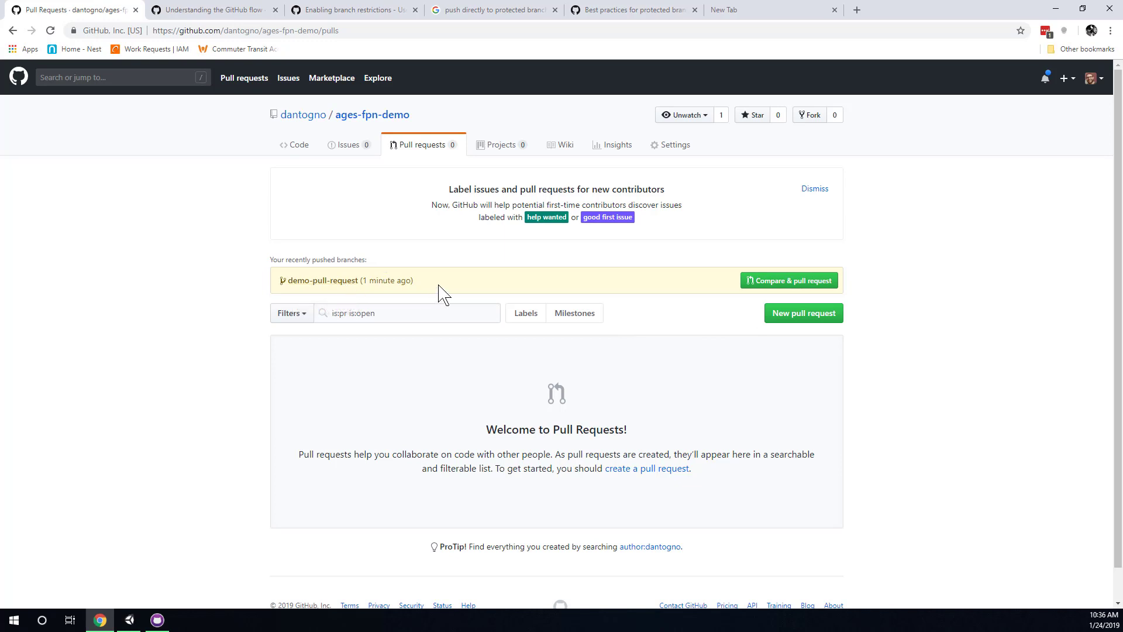
drag(413, 282, 363, 281)
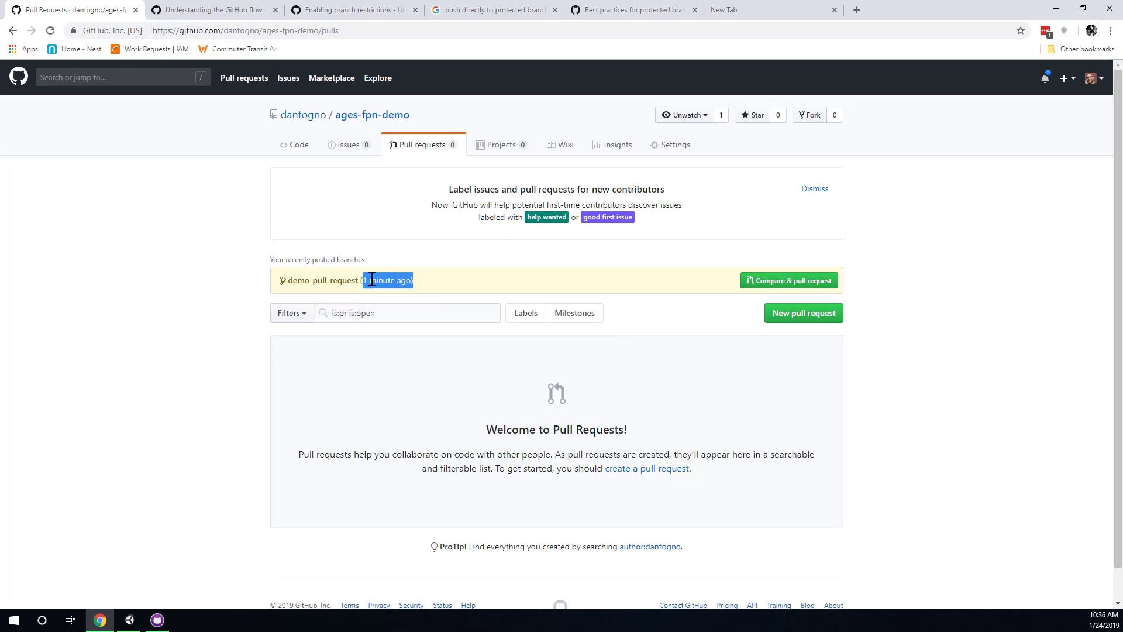
click(796, 284)
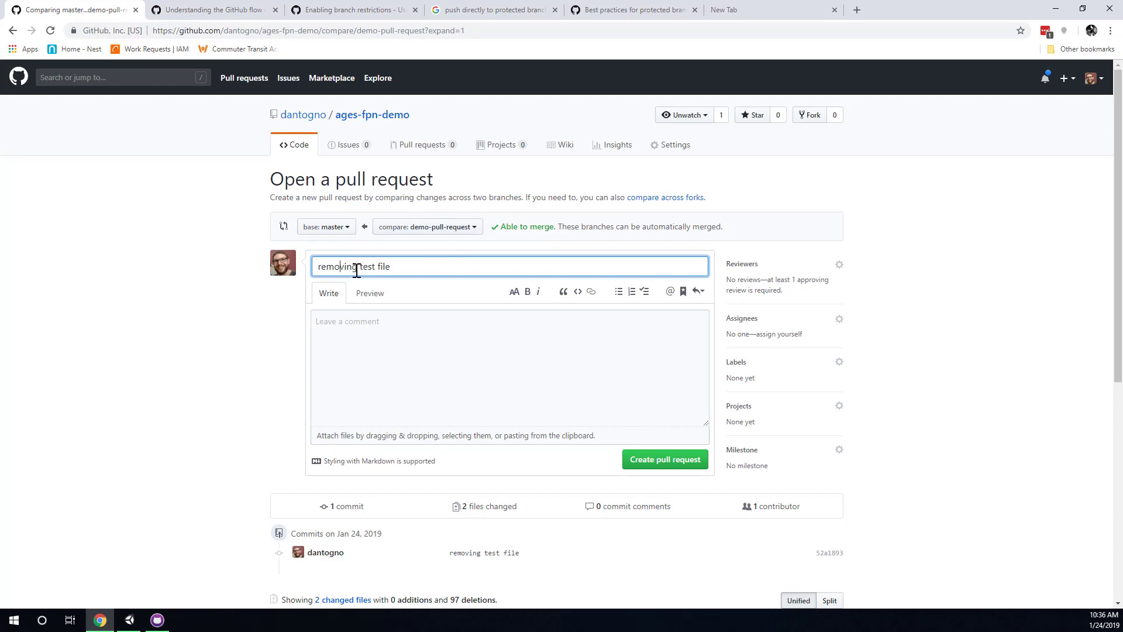
Extend the title to 'removing test file to demonstrate PR' and create pull request #1.
drag(426, 270, 312, 267)
drag(425, 272, 317, 266)
triple_click(429, 271)
click(431, 268)
drag(421, 274, 259, 266)
key(End)
text(to demonstrate PR)
click(483, 351)
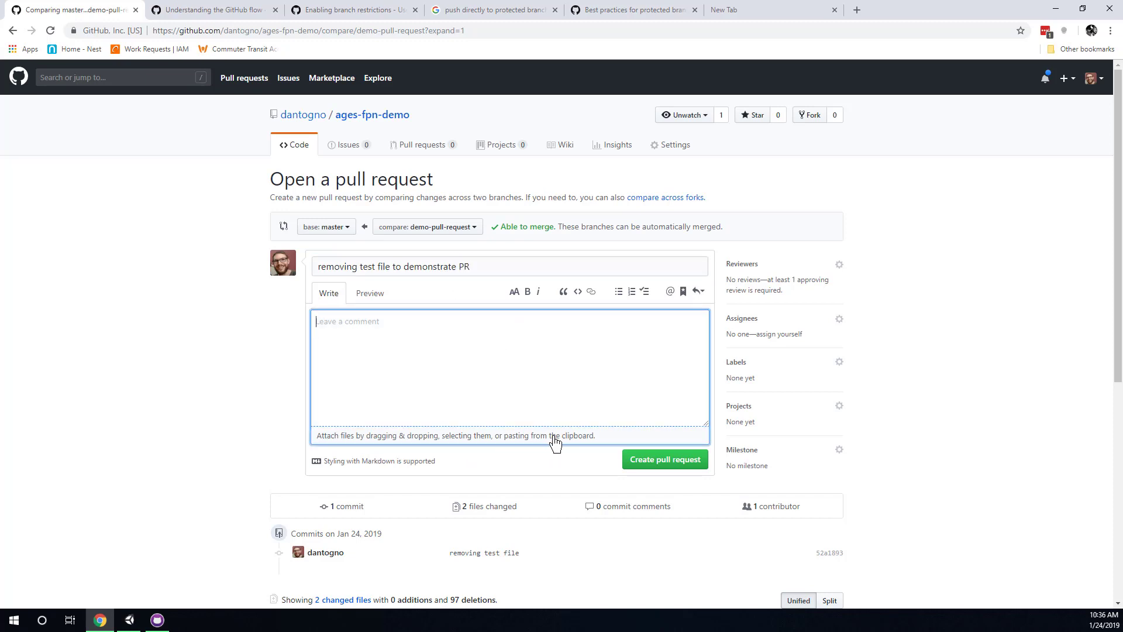
click(664, 462)
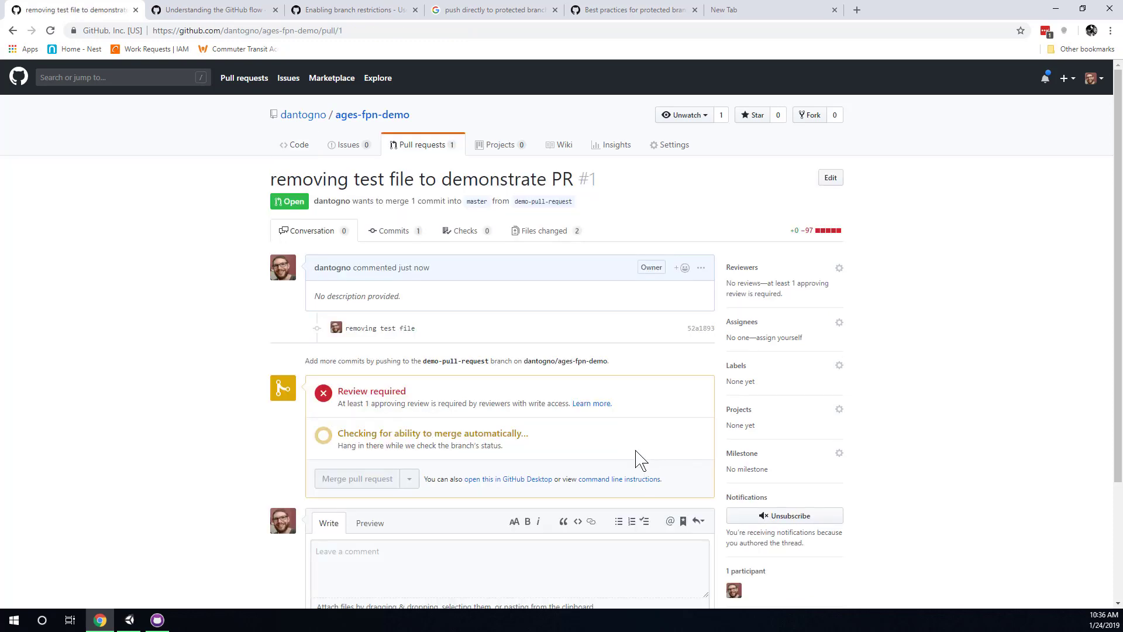
Inspect the deleted Triangle.png and Triangle.png.meta diffs, then go back to the pull request list.
scroll(426, 285, down, 1)
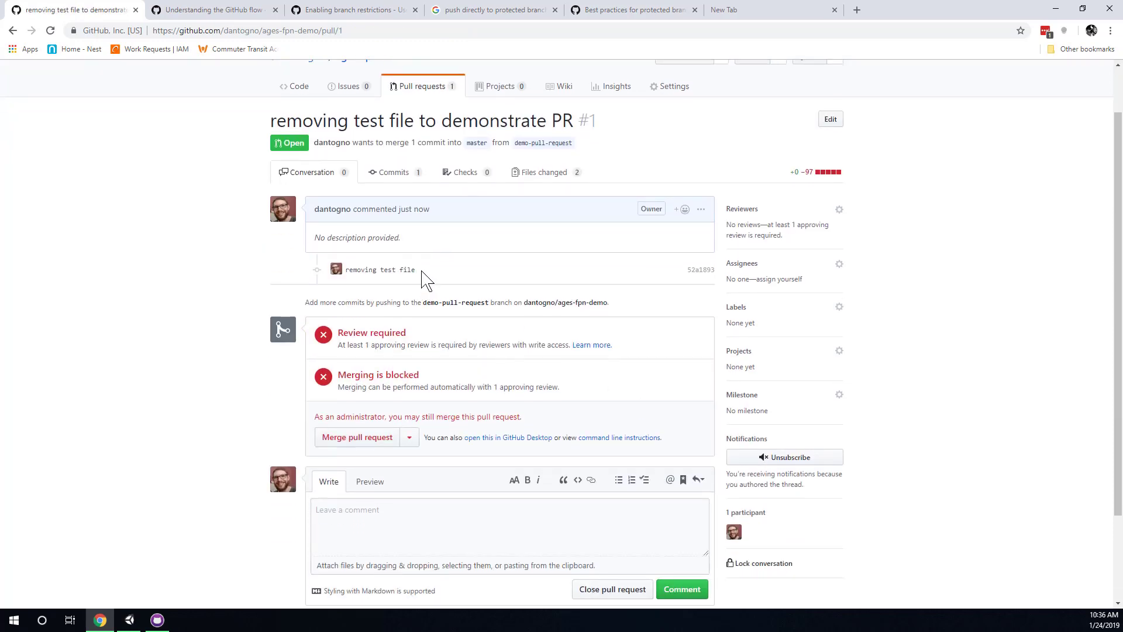
scroll(421, 272, up, 1)
click(544, 233)
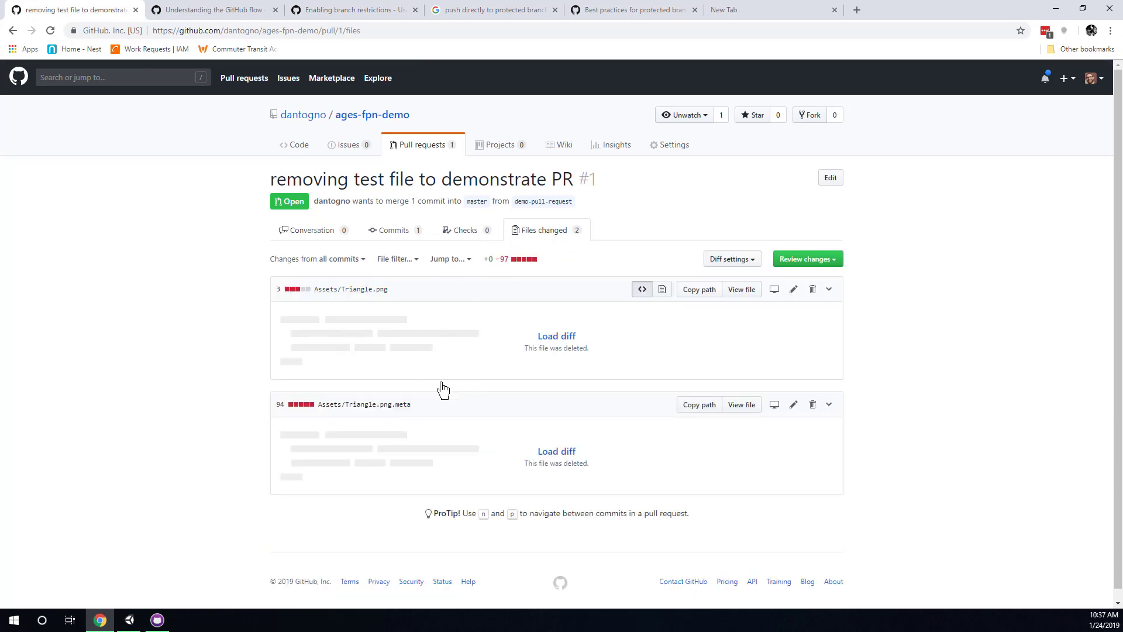
scroll(406, 351, down, 1)
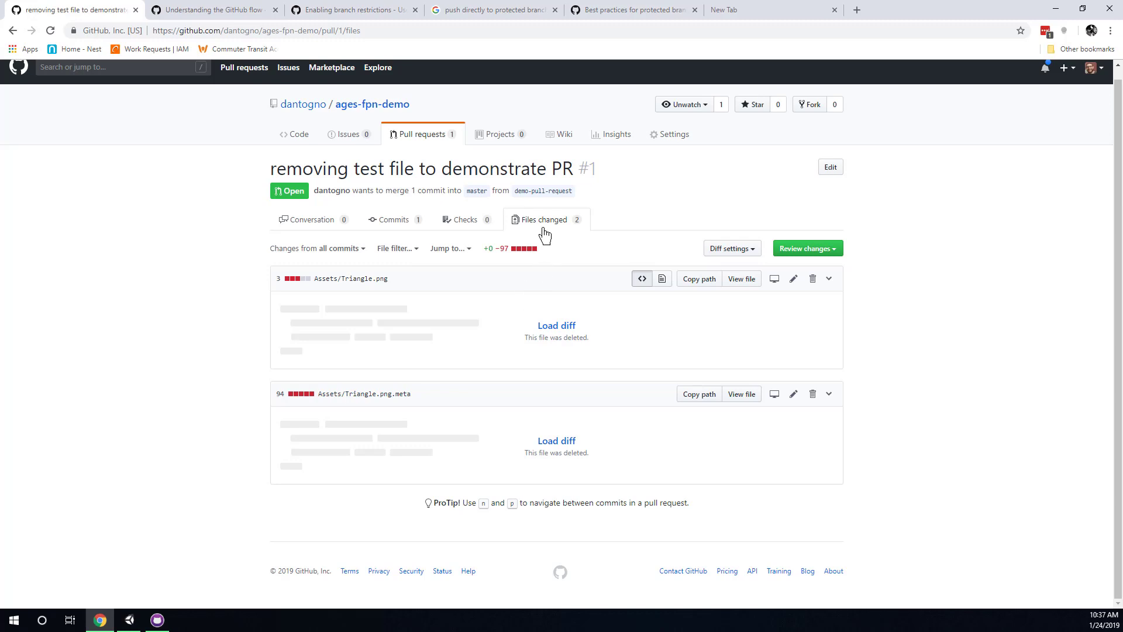
click(550, 220)
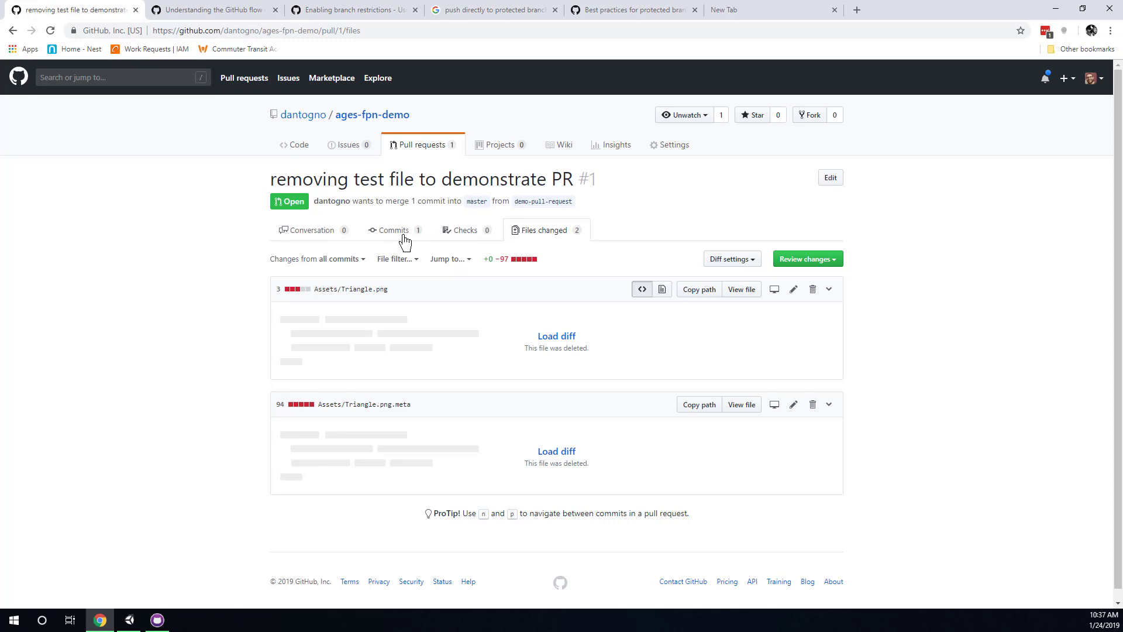
click(413, 149)
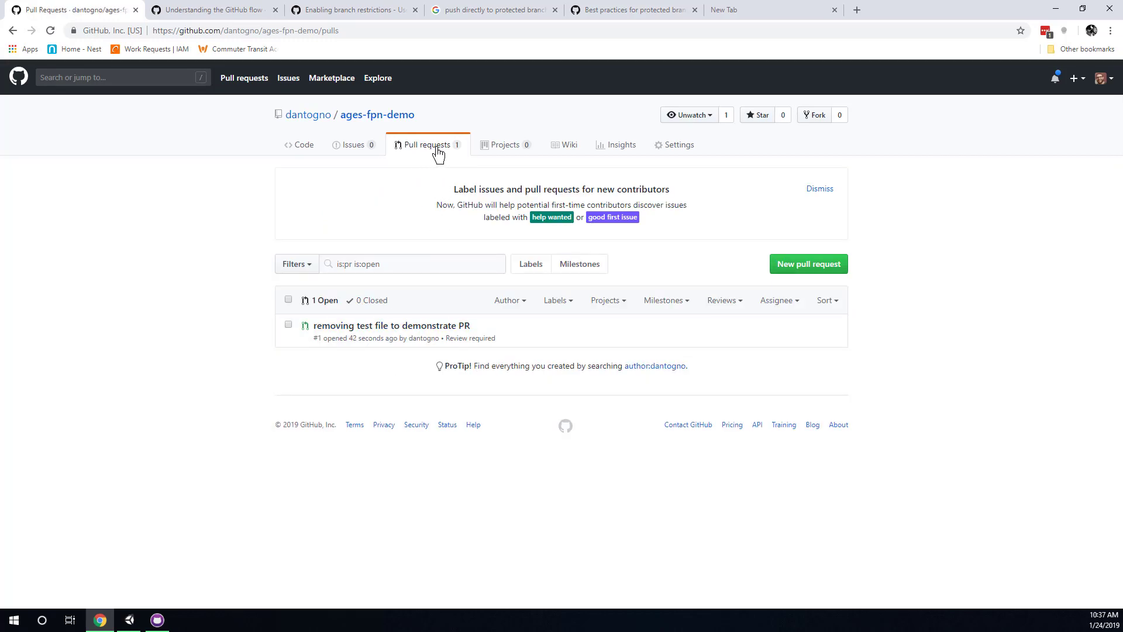
Open pull request #1 and copy its web address from the address bar.
click(401, 331)
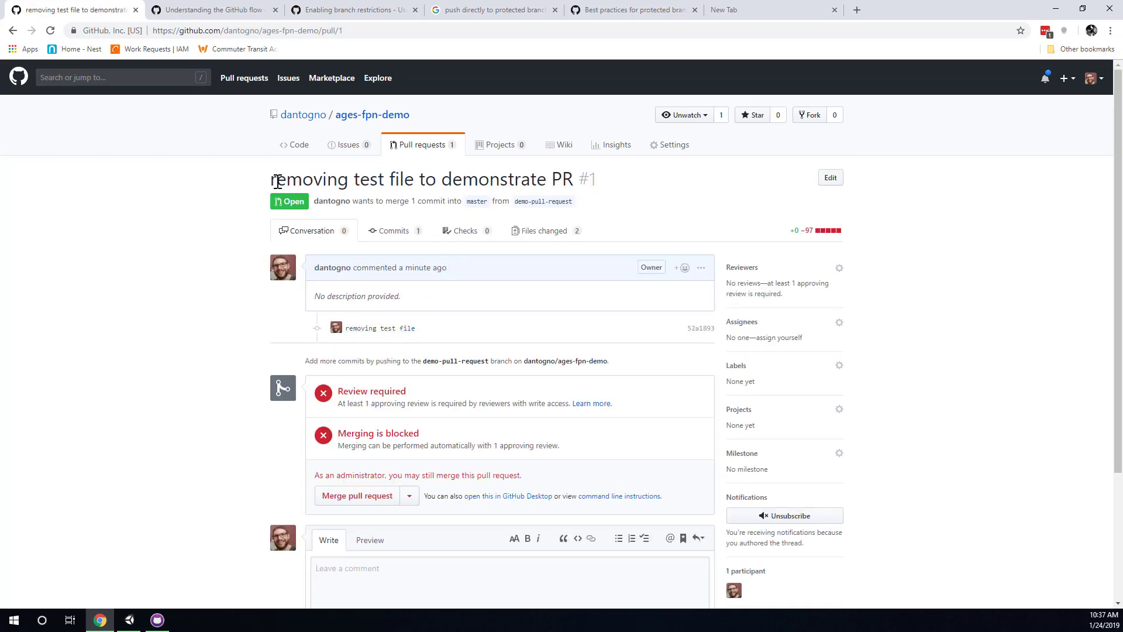
drag(278, 181, 597, 176)
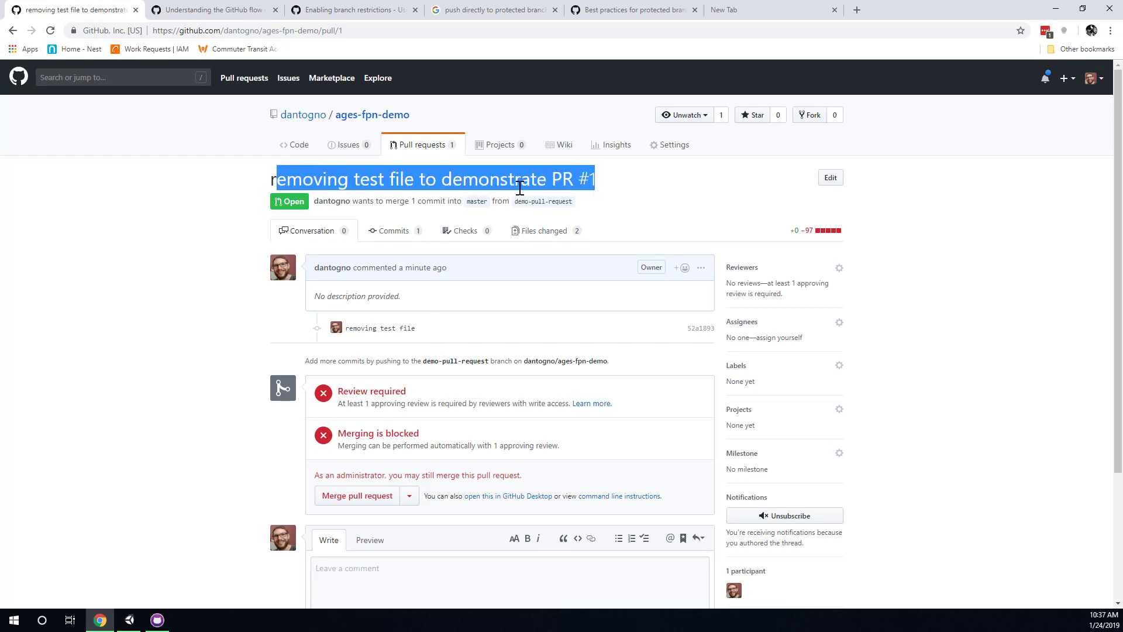
click(441, 185)
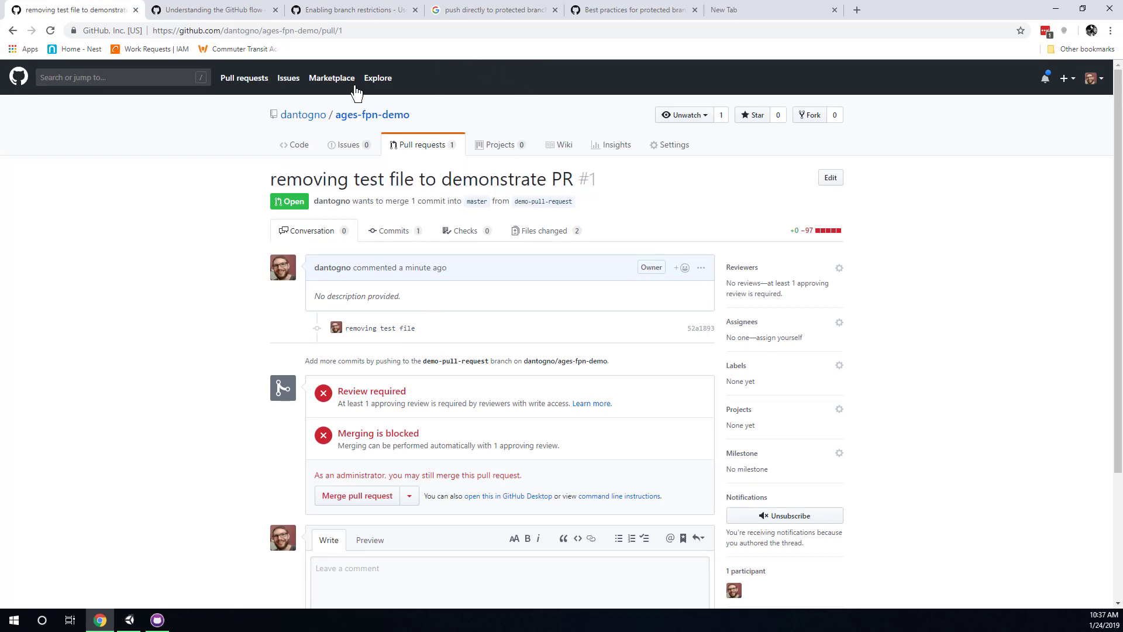
click(307, 32)
right_click(308, 33)
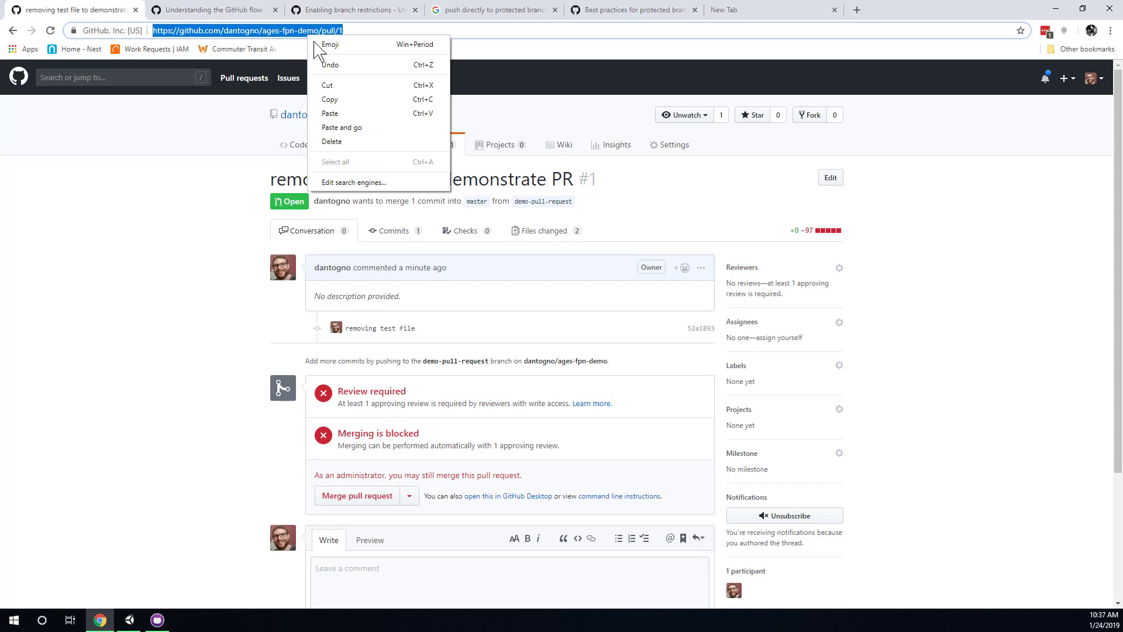
click(333, 99)
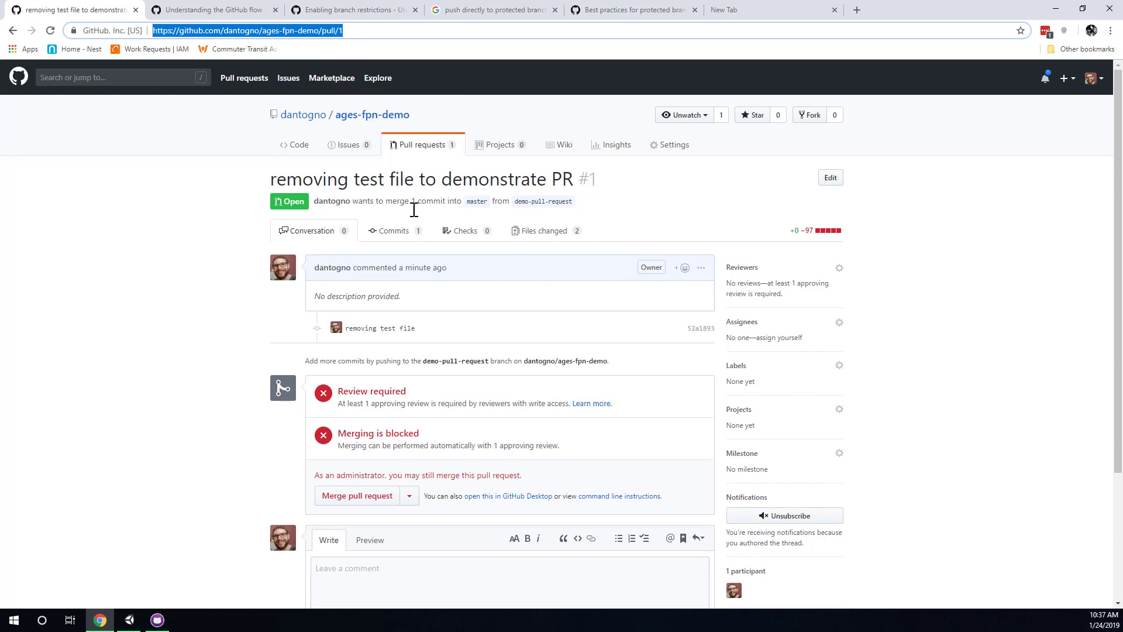
Note the one-approving-review requirement and bring up the reviewer list, which offers nobody.
scroll(448, 203, down, 1)
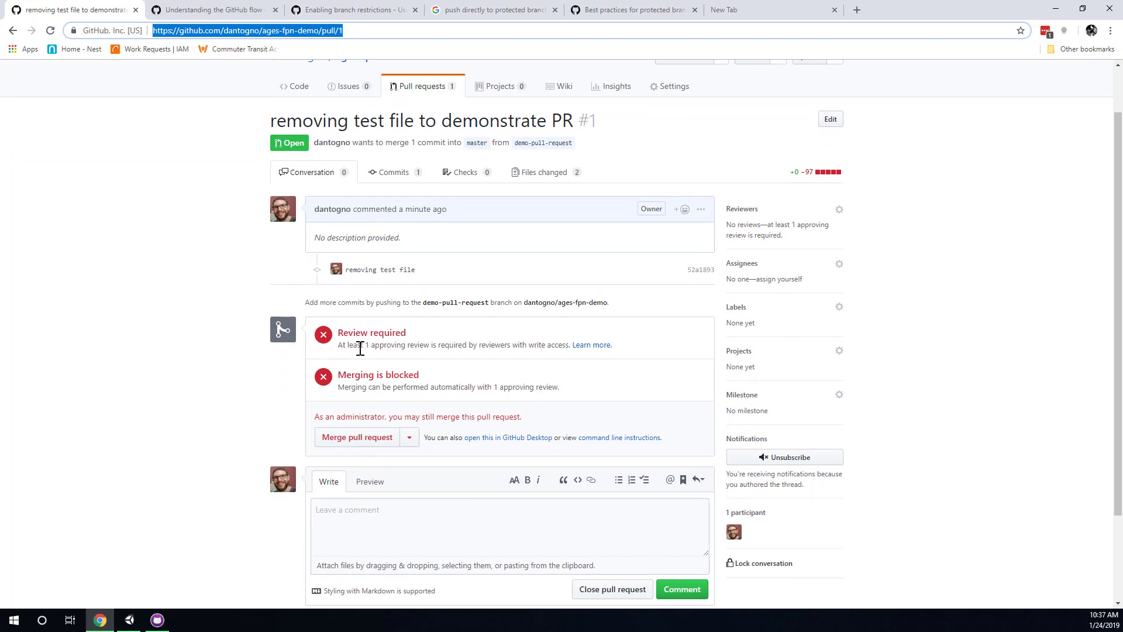
drag(360, 348, 469, 348)
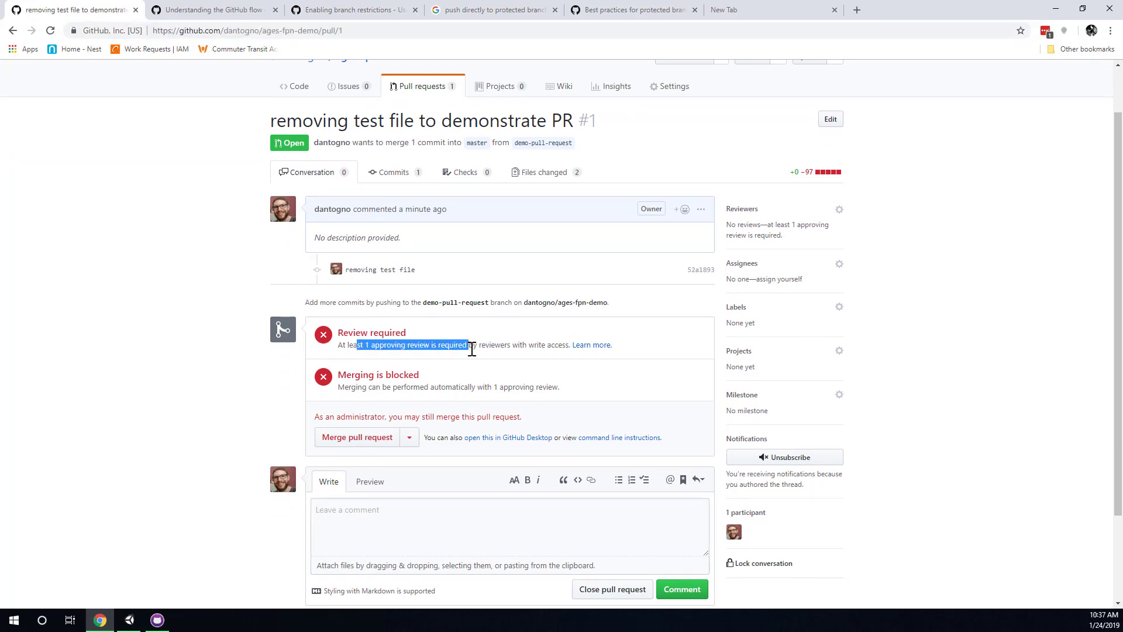
click(501, 347)
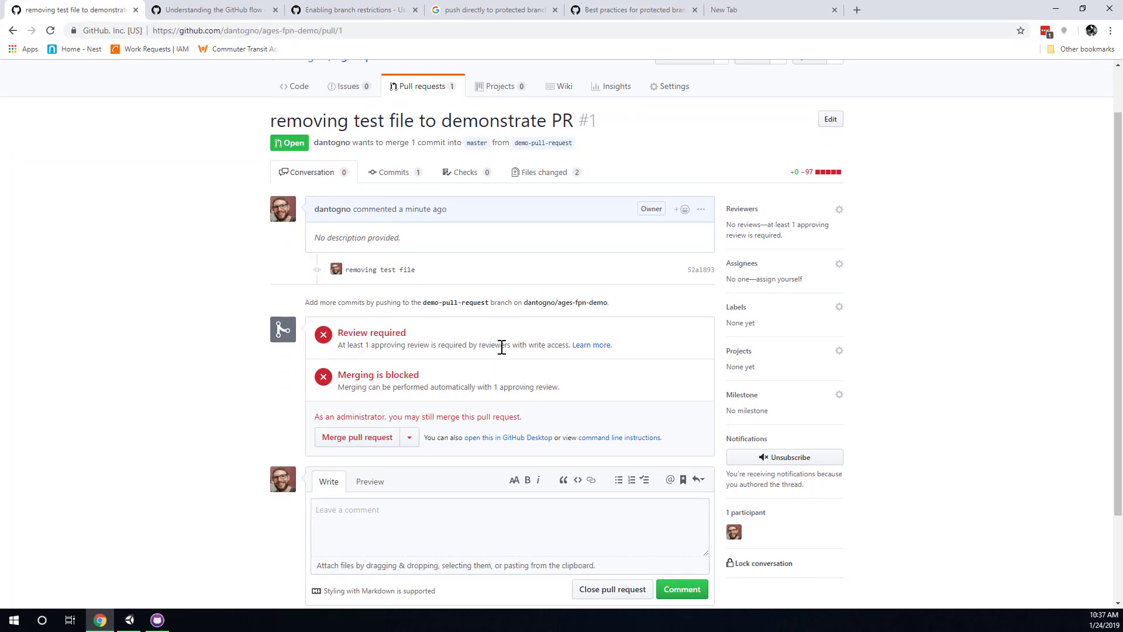
click(840, 210)
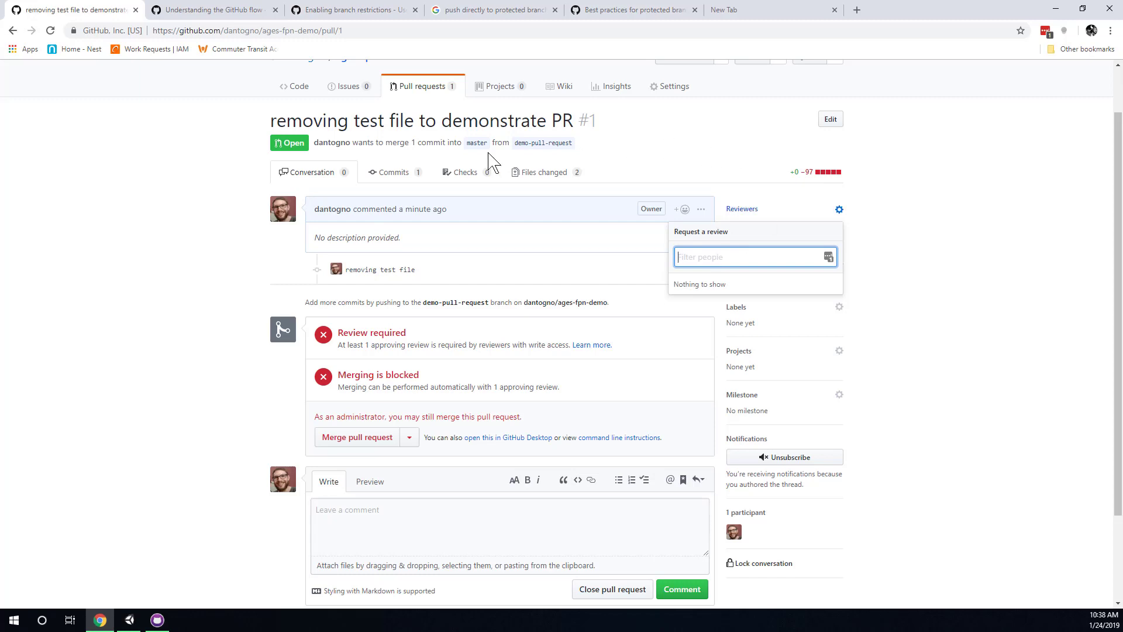
Check the Collaborators settings showing one pending invite, then return to the pull requests list.
click(673, 87)
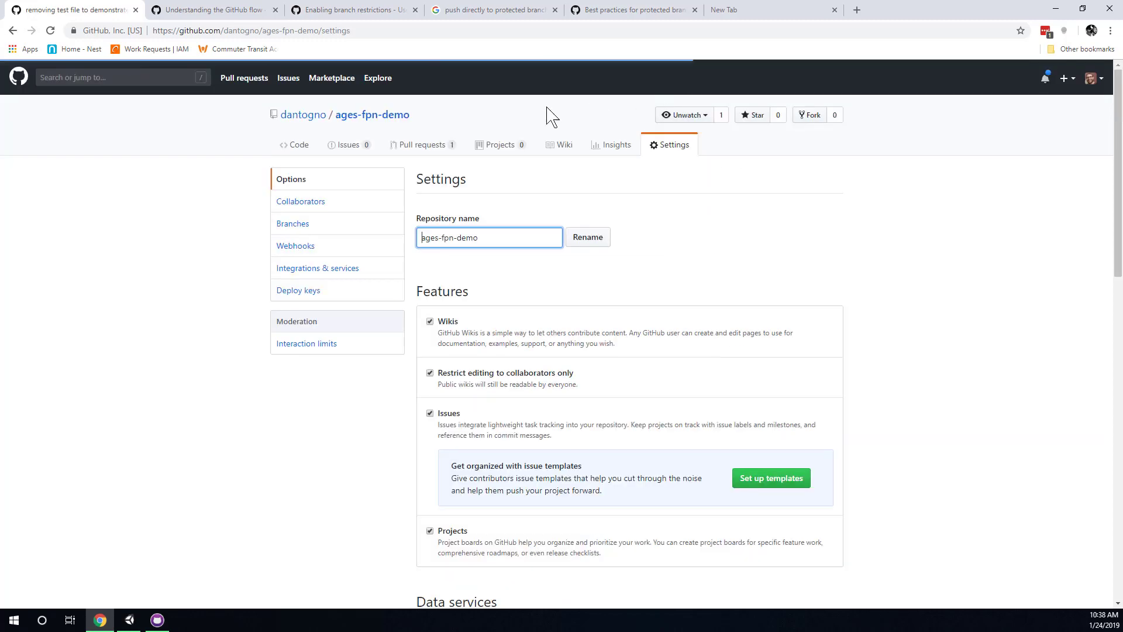
click(336, 201)
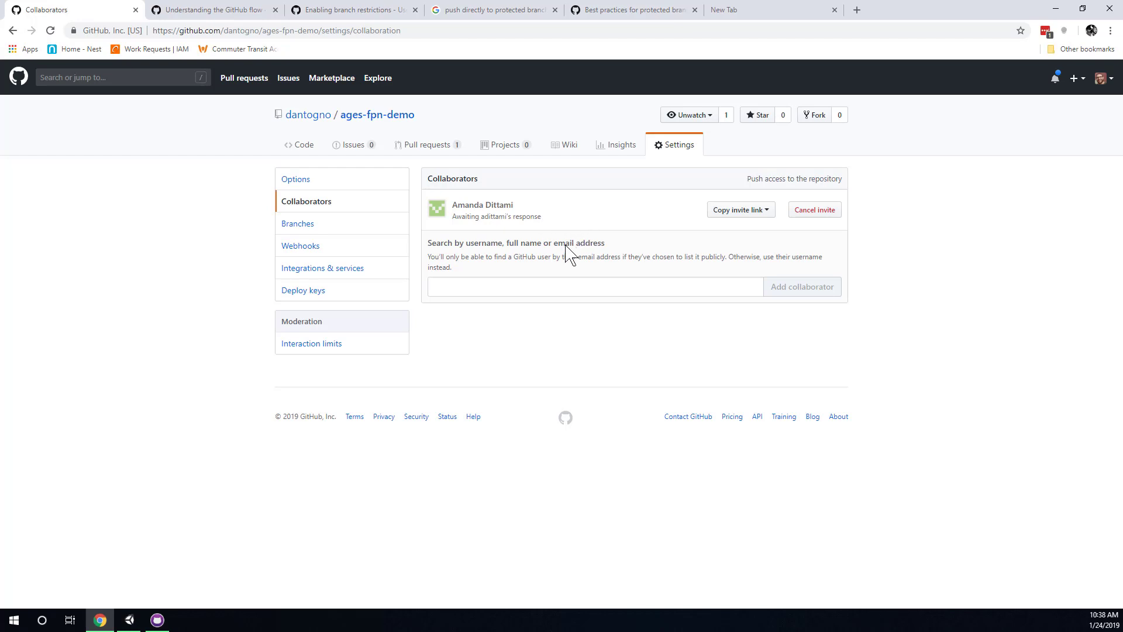
click(524, 287)
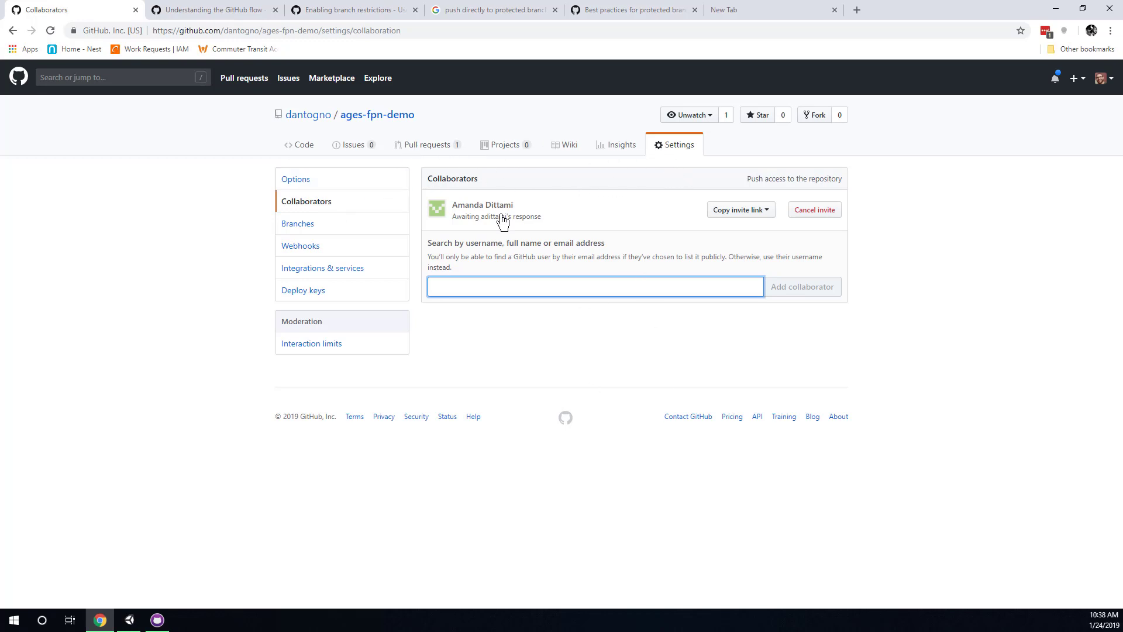
click(448, 156)
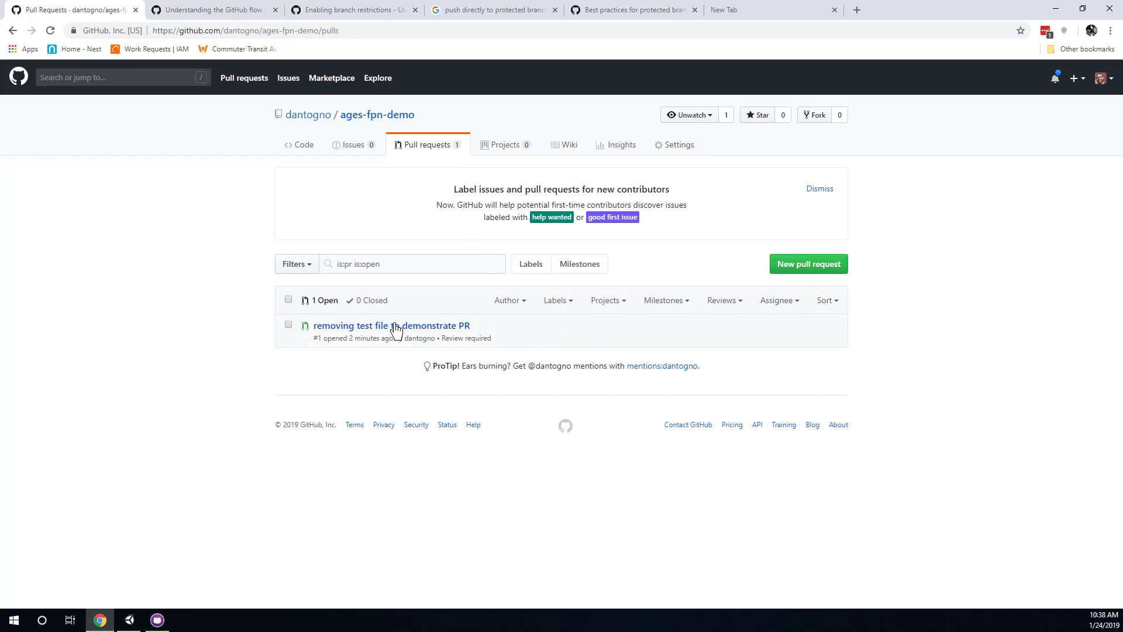
Open pull request #1 and search reviewers for 'a' and 'da', finding nobody to request.
click(451, 330)
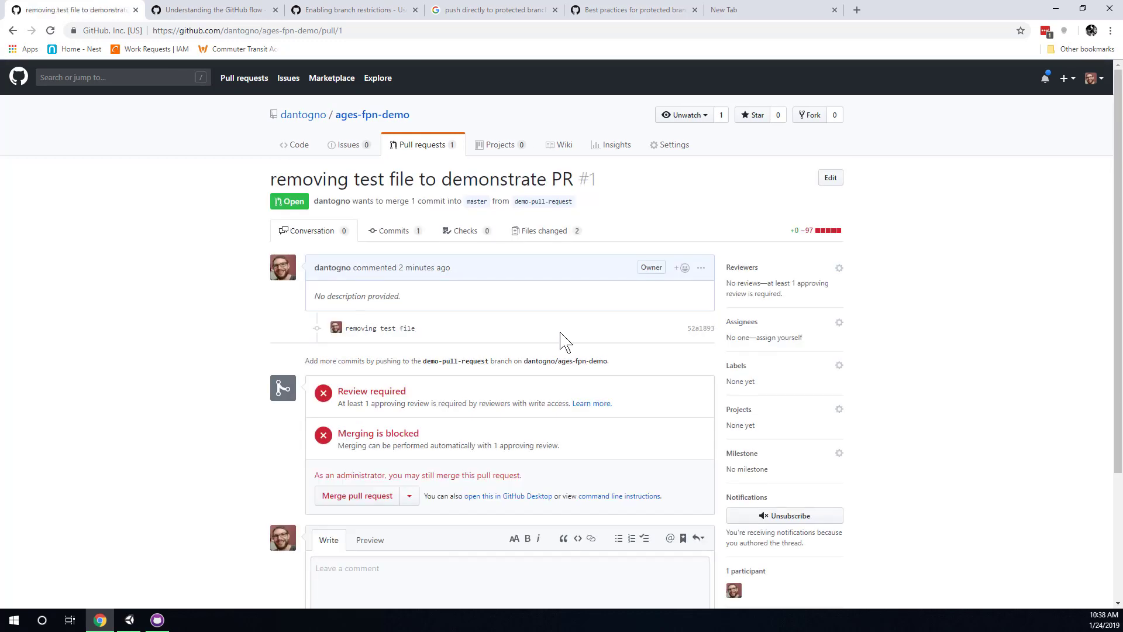
click(840, 269)
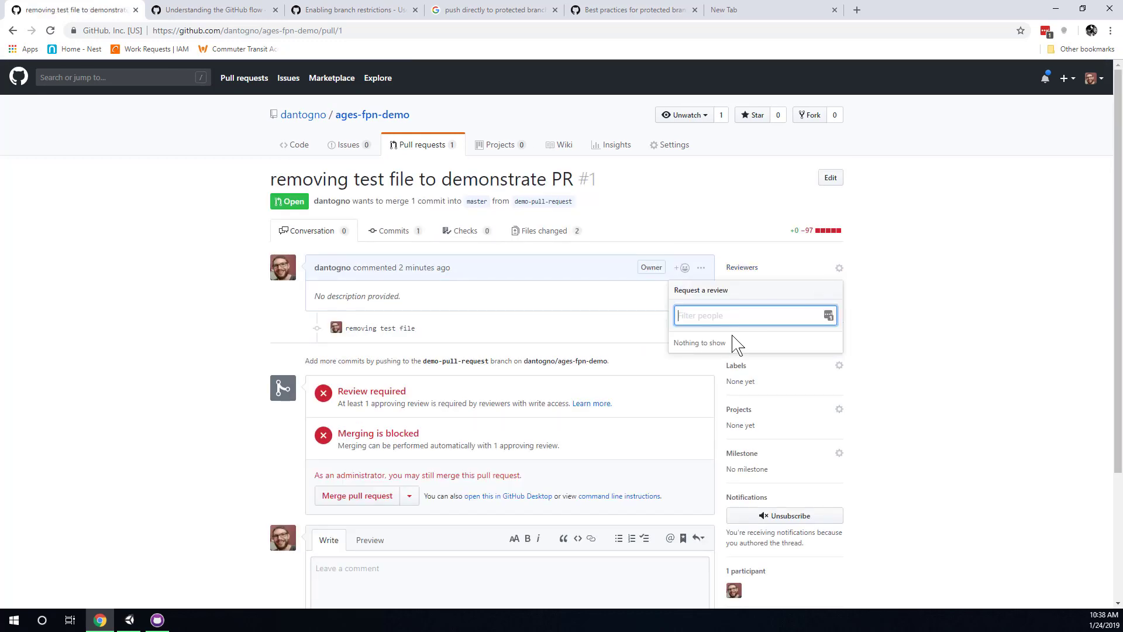
text(a)
key(BackSpace)
text(da)
key(BackSpace)
key(BackSpace)
click(956, 332)
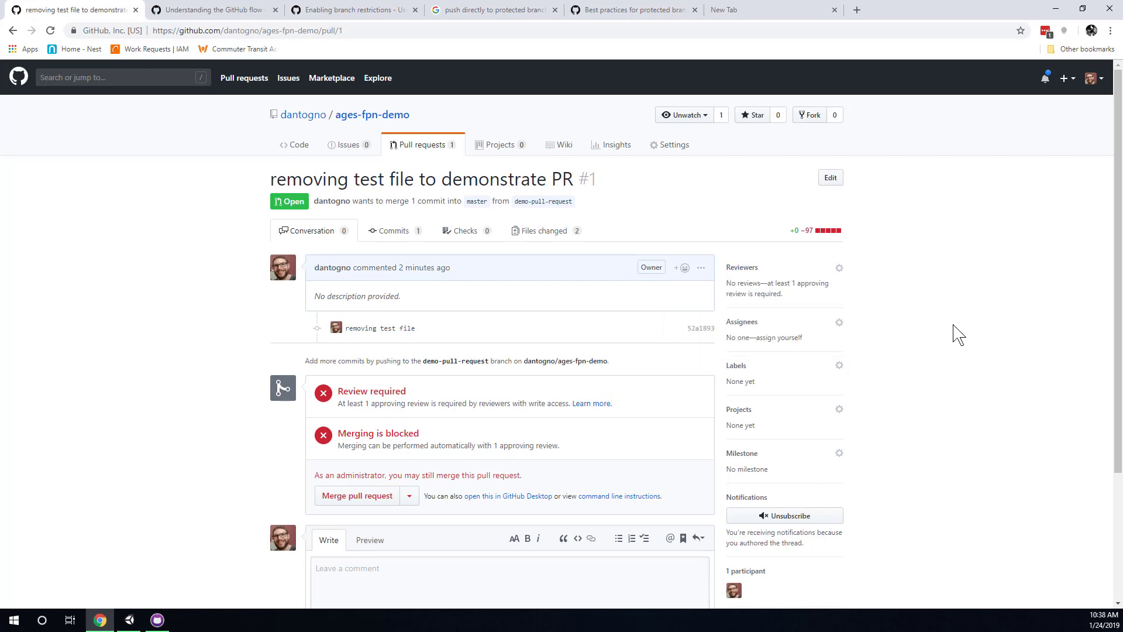
Assign pull request #1 to yourself under Assignees.
click(790, 339)
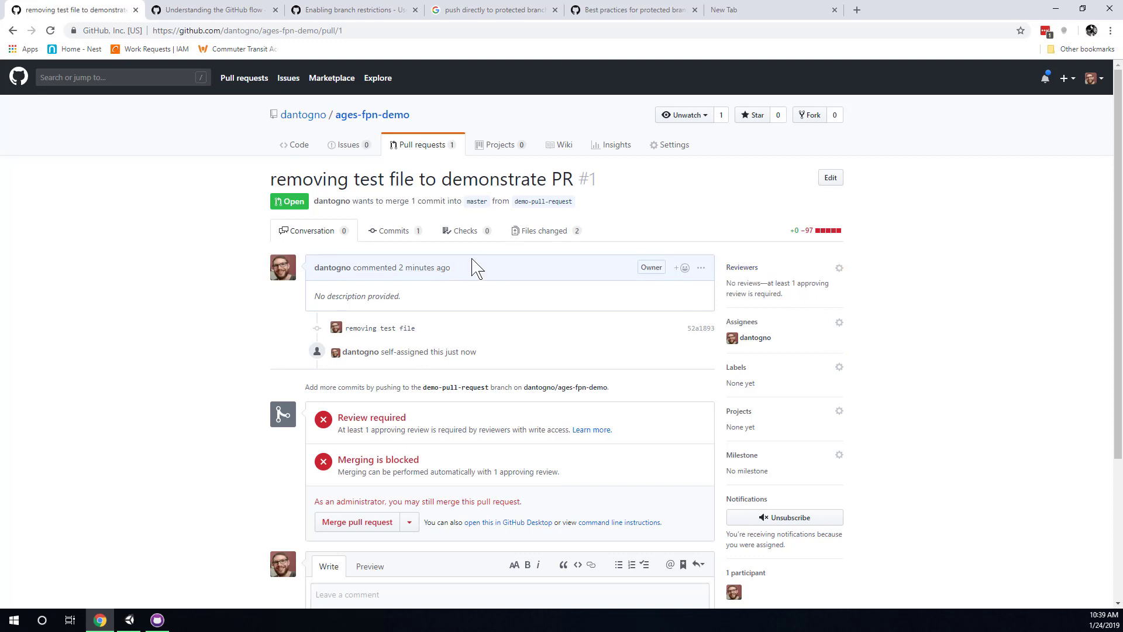
scroll(432, 278, down, 1)
scroll(431, 270, up, 1)
Open the Files changed view and look at the Review changes panel without submitting.
click(545, 237)
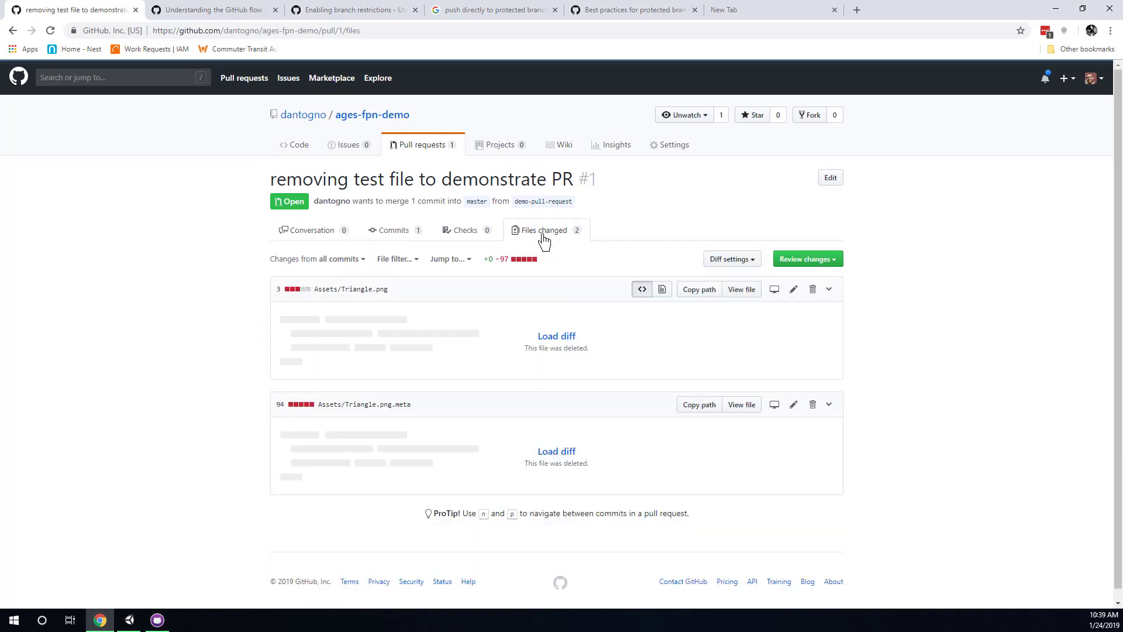
click(839, 260)
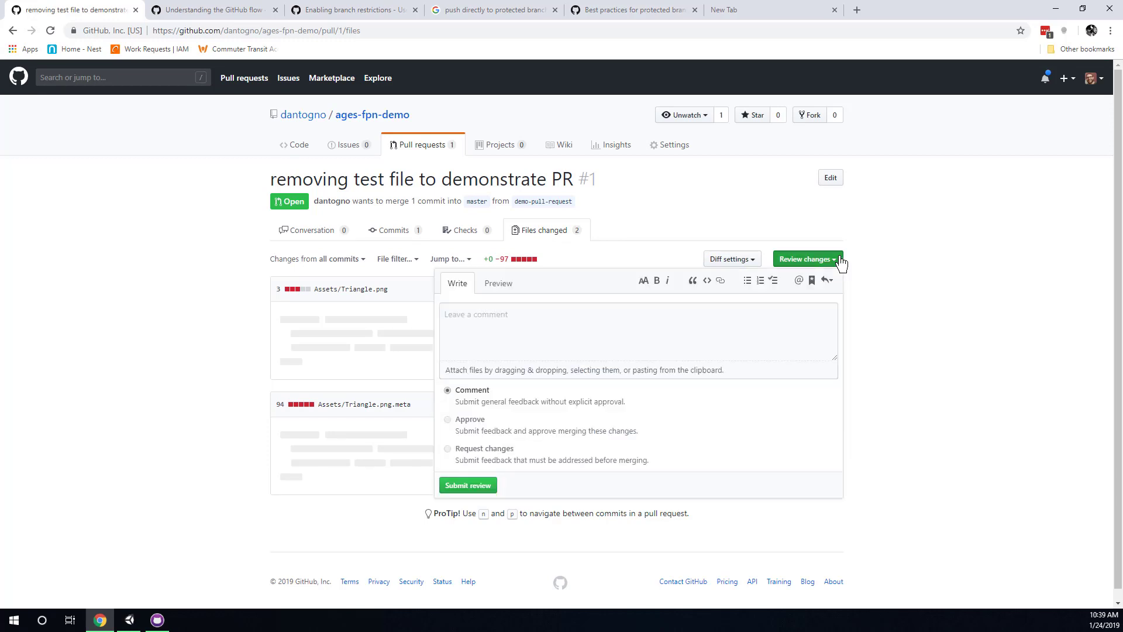
click(840, 261)
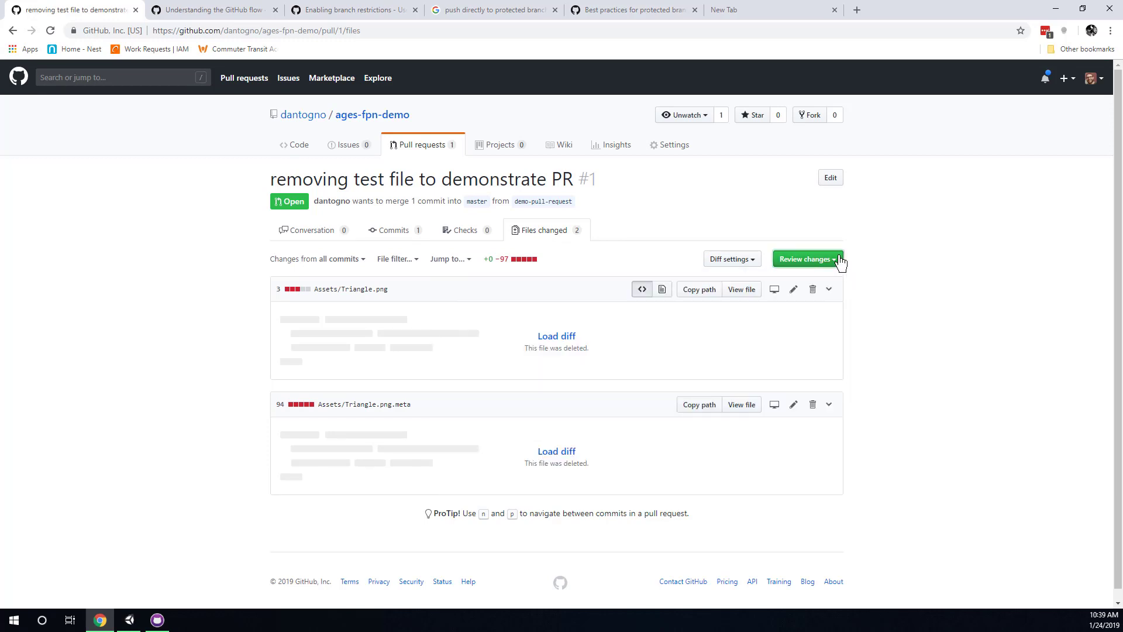
click(839, 262)
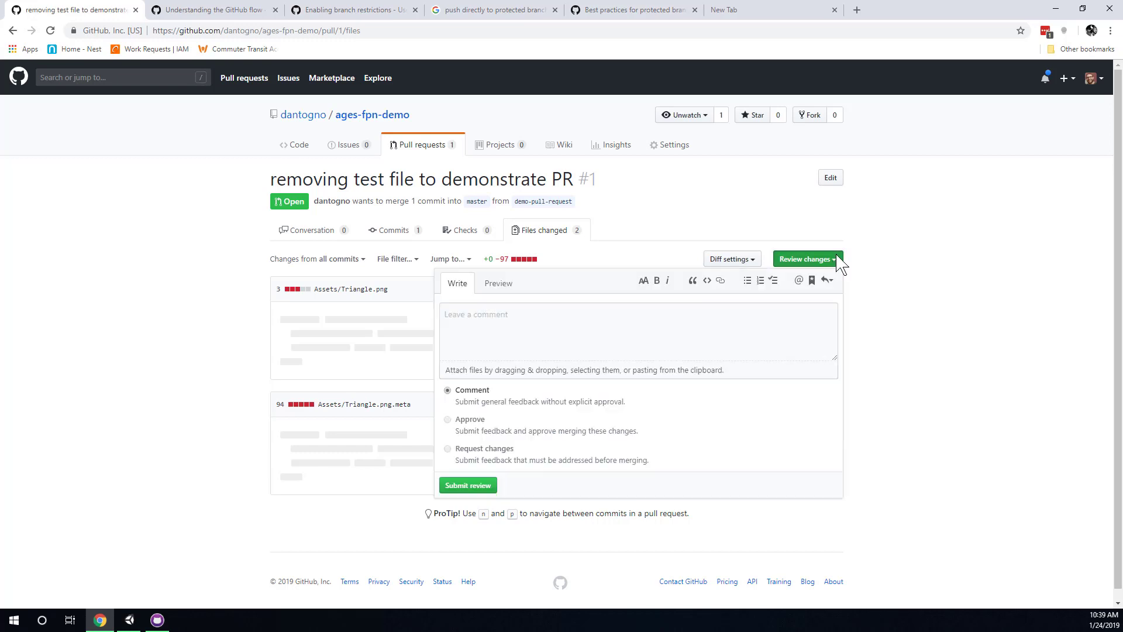
click(840, 262)
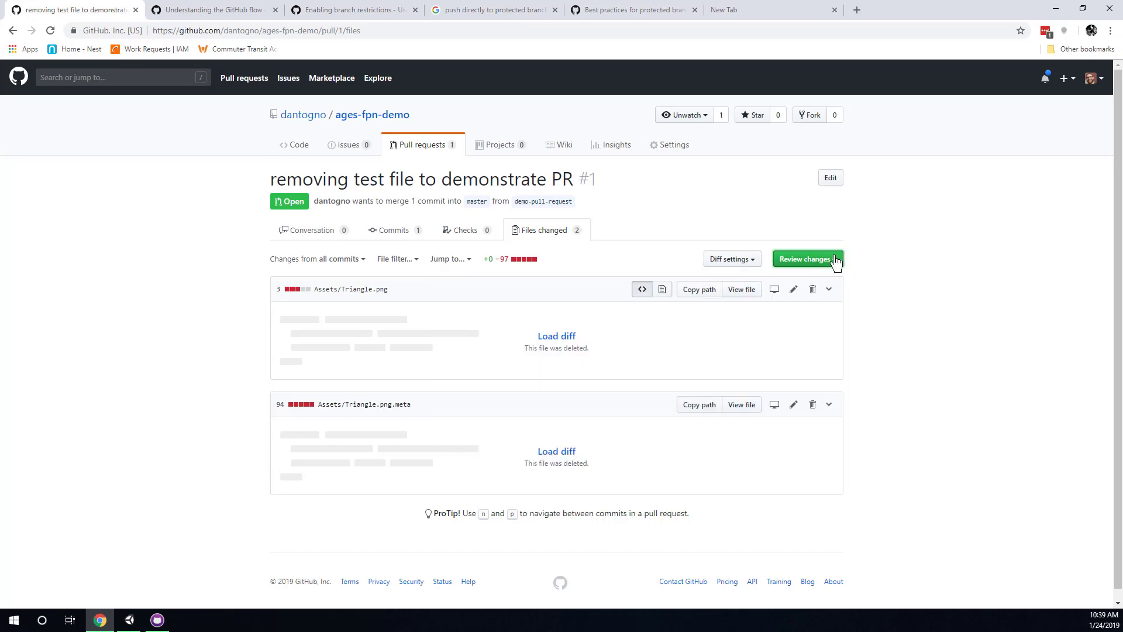
Load the diffs for Triangle.png and the 94 deleted lines of Triangle.png.meta.
click(546, 334)
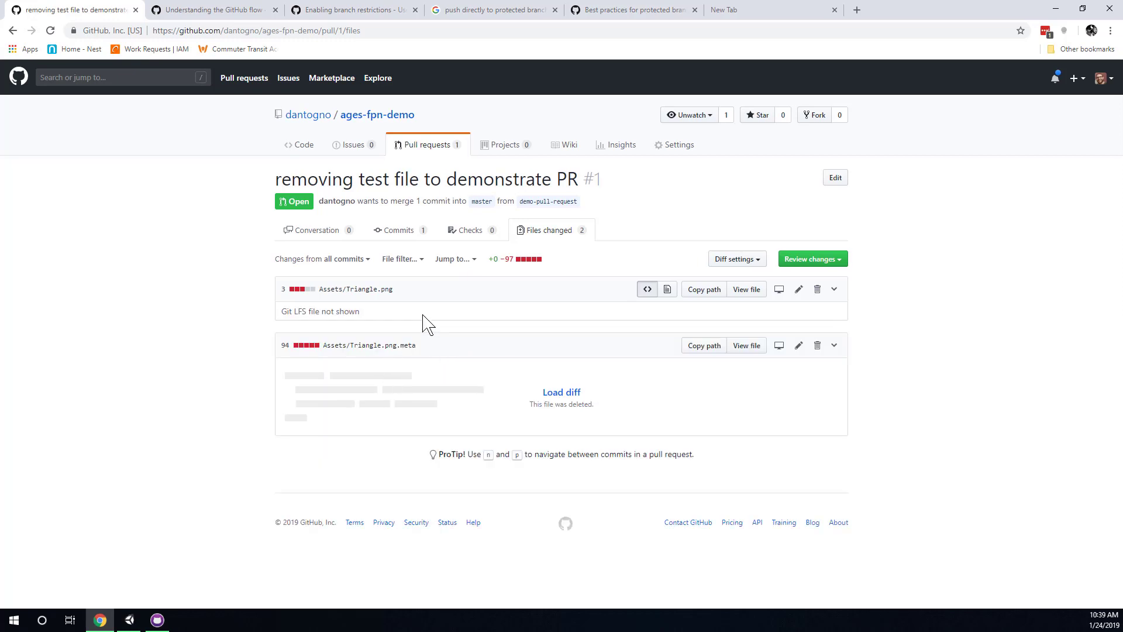
click(417, 407)
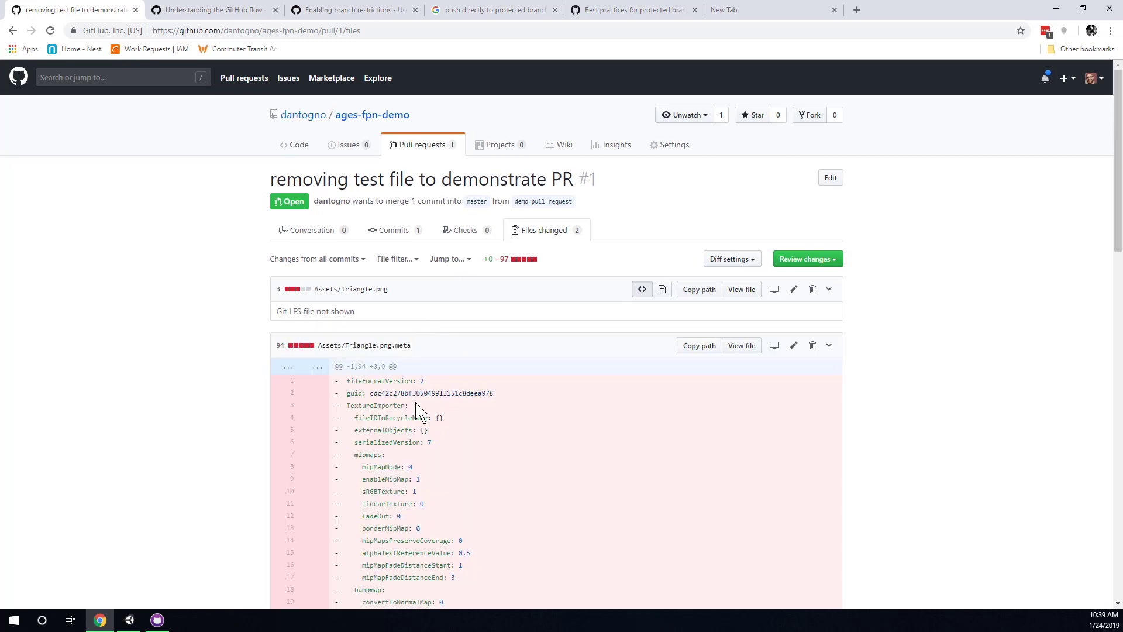
scroll(416, 407, down, 2)
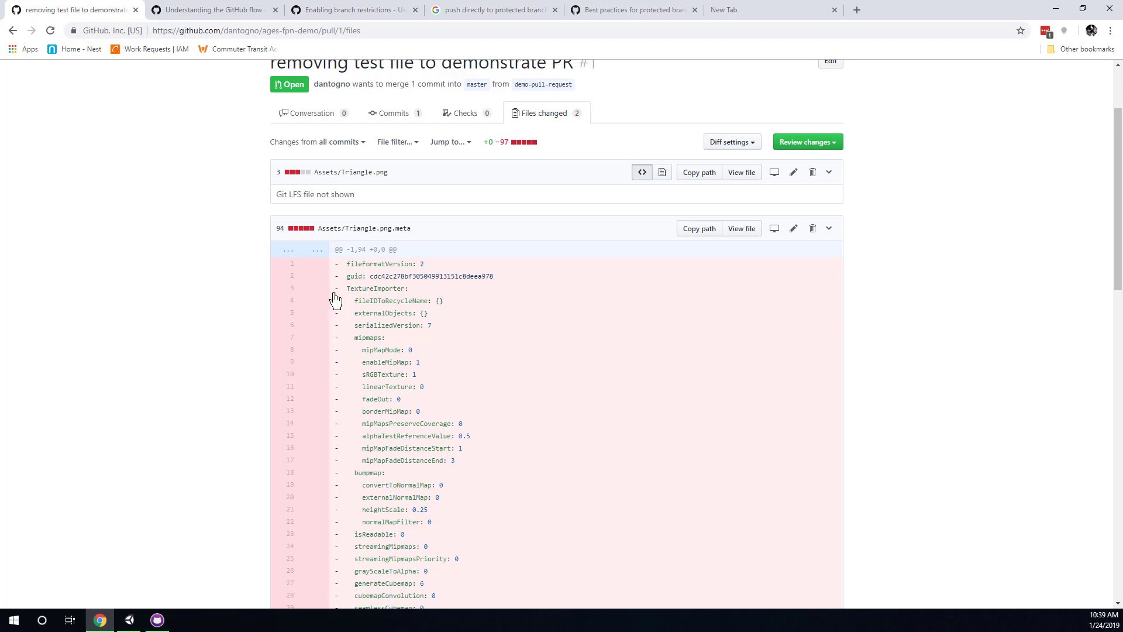
scroll(337, 287, down, 2)
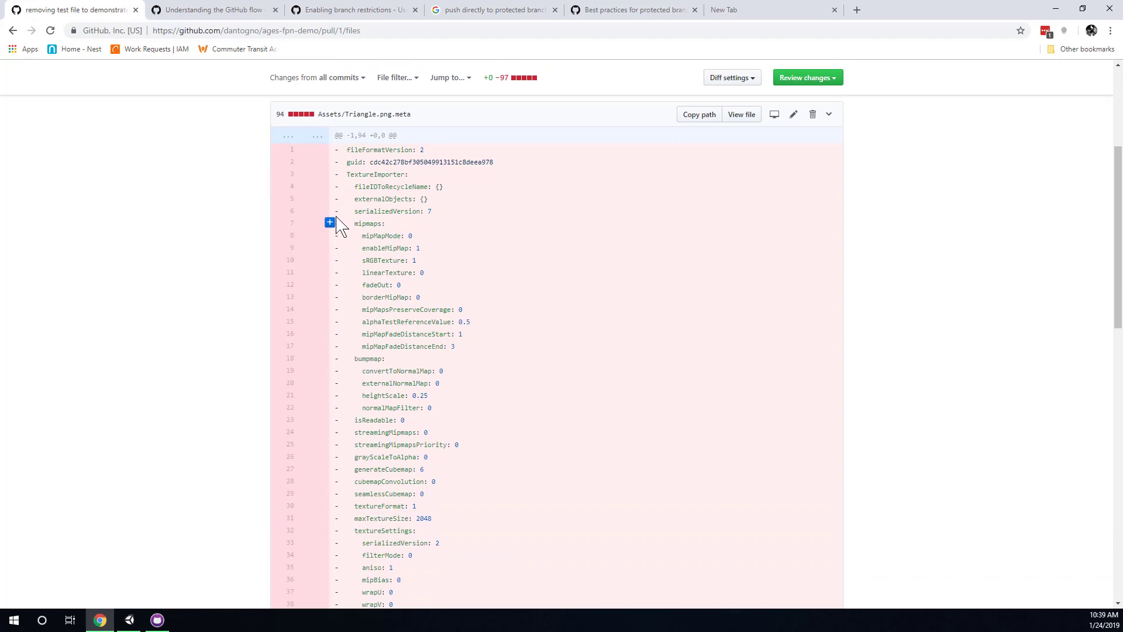
scroll(339, 249, up, 2)
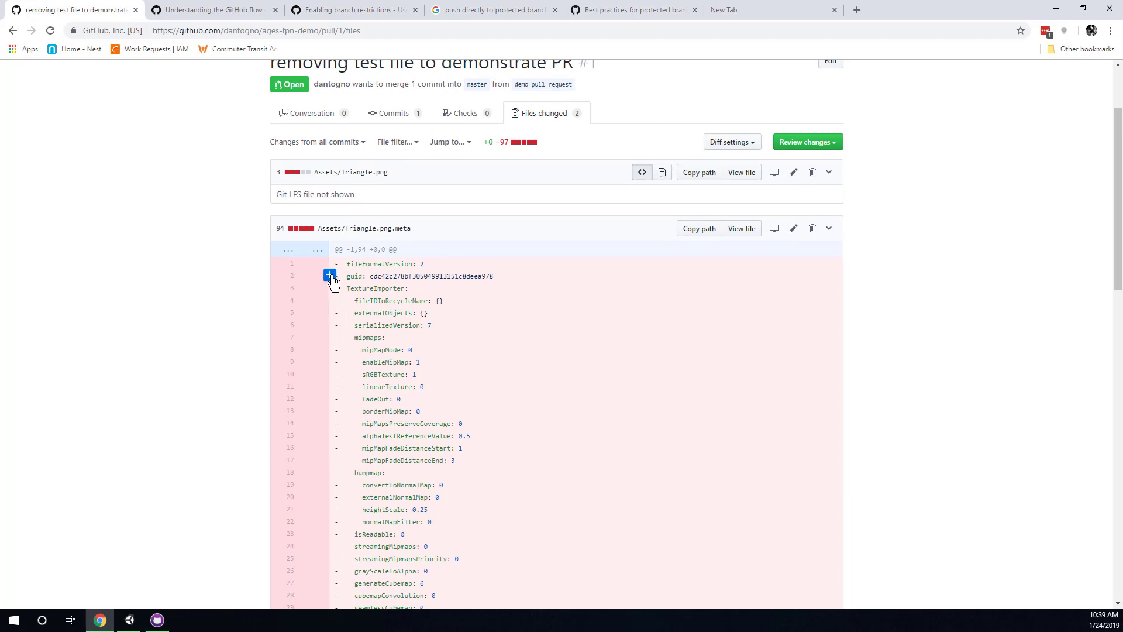
click(330, 276)
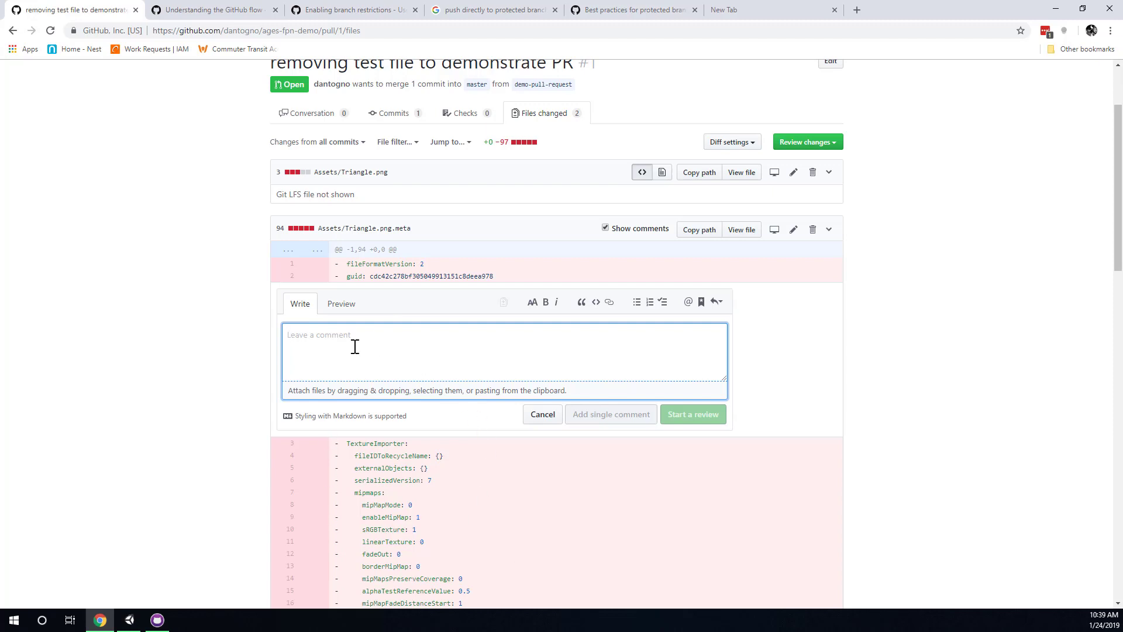
text(Wh)
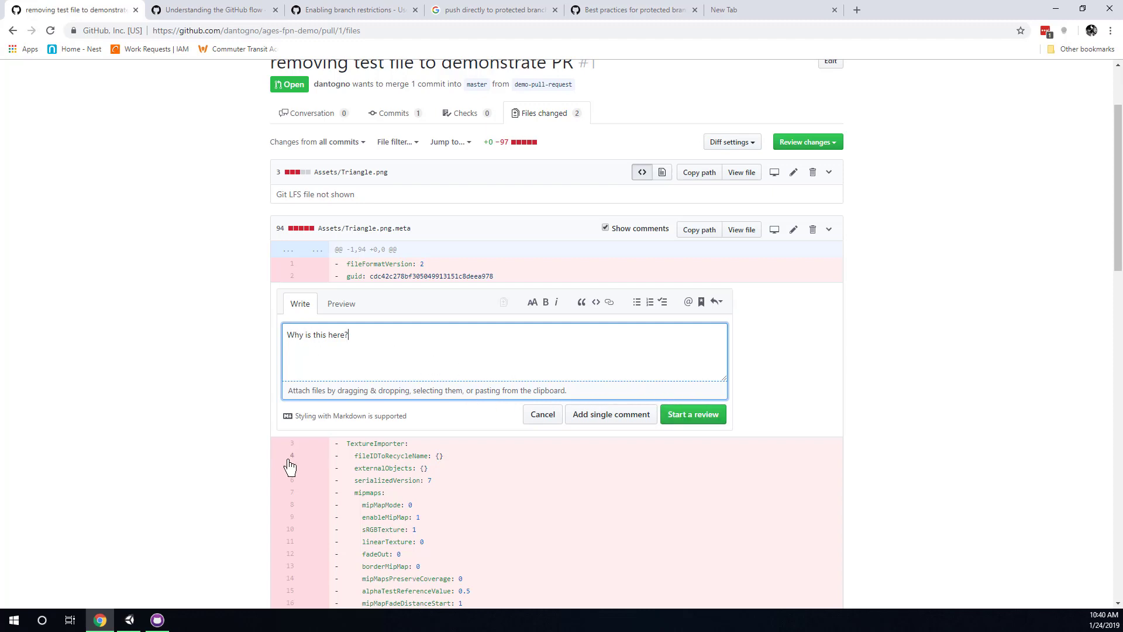
click(708, 547)
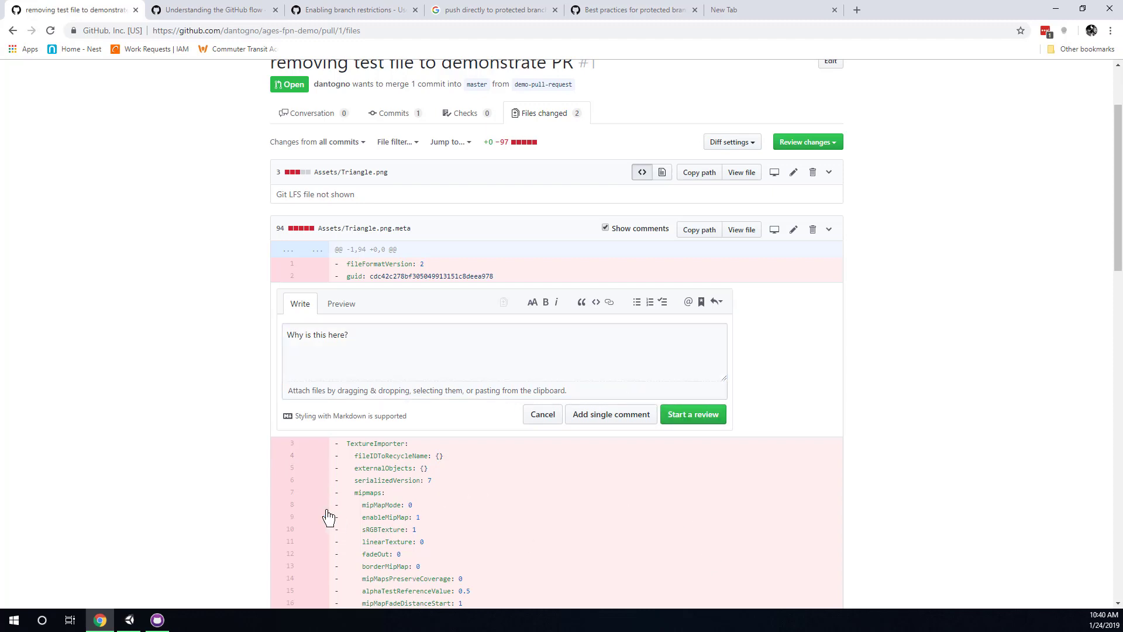
drag(345, 335, 277, 338)
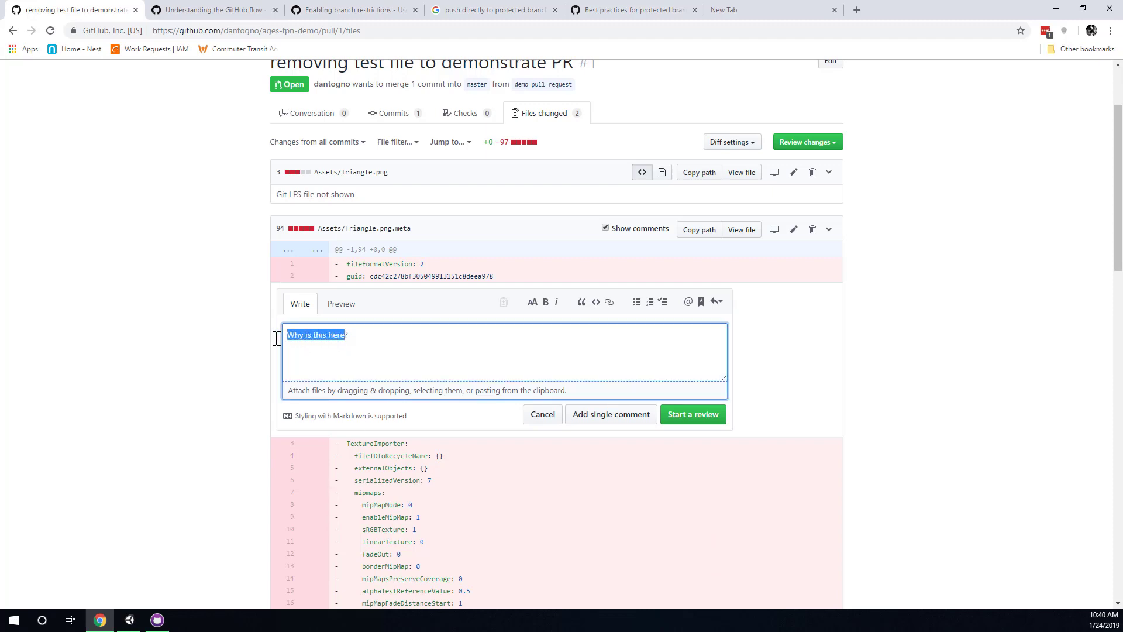
click(374, 344)
text(@)
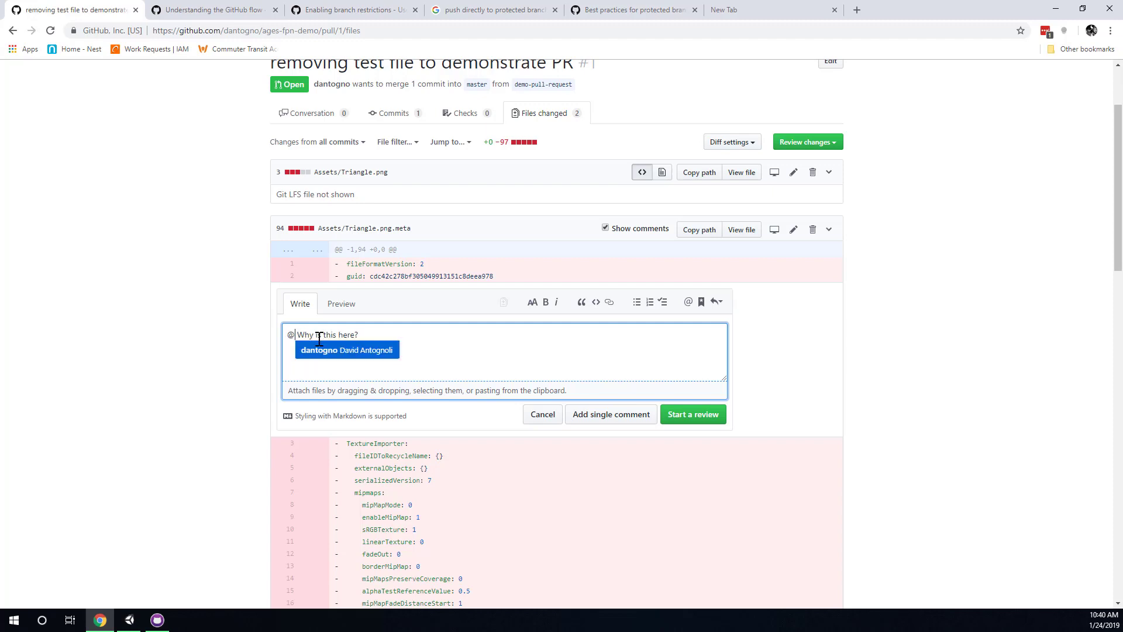
key(Return)
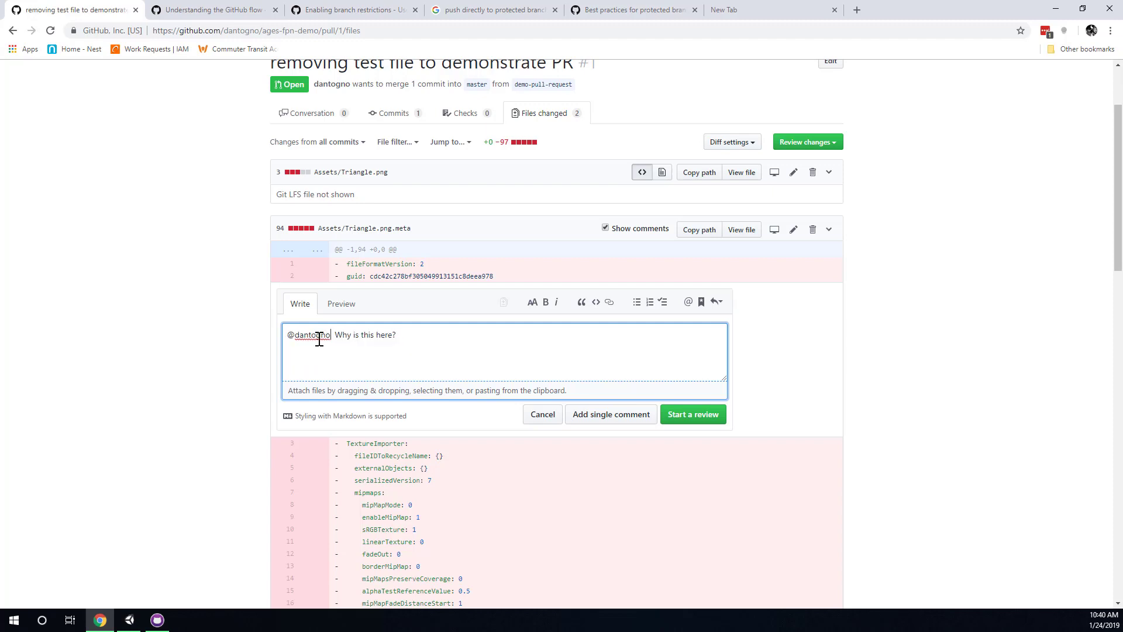
double_click(319, 340)
click(555, 345)
Add a fenced code block to the comment and start the review with it.
drag(410, 421, 281, 426)
click(427, 341)
text(code)
key(Return)
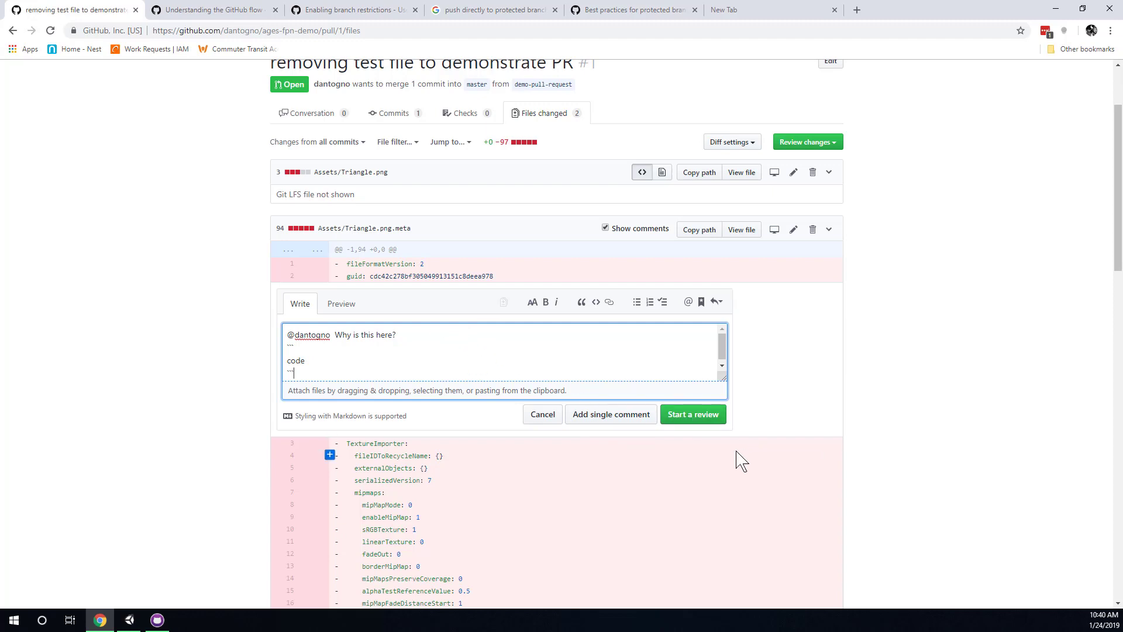
click(711, 421)
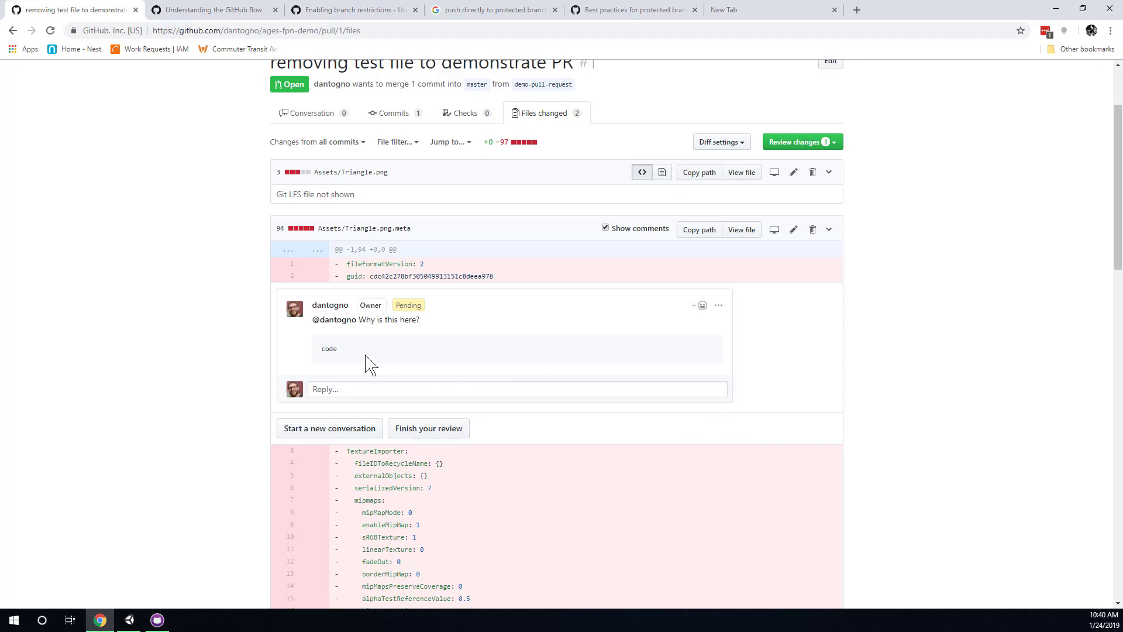
Look over the pending comment's question and code text, then bring the Unity editor to the front.
drag(327, 349, 364, 350)
drag(348, 321, 381, 378)
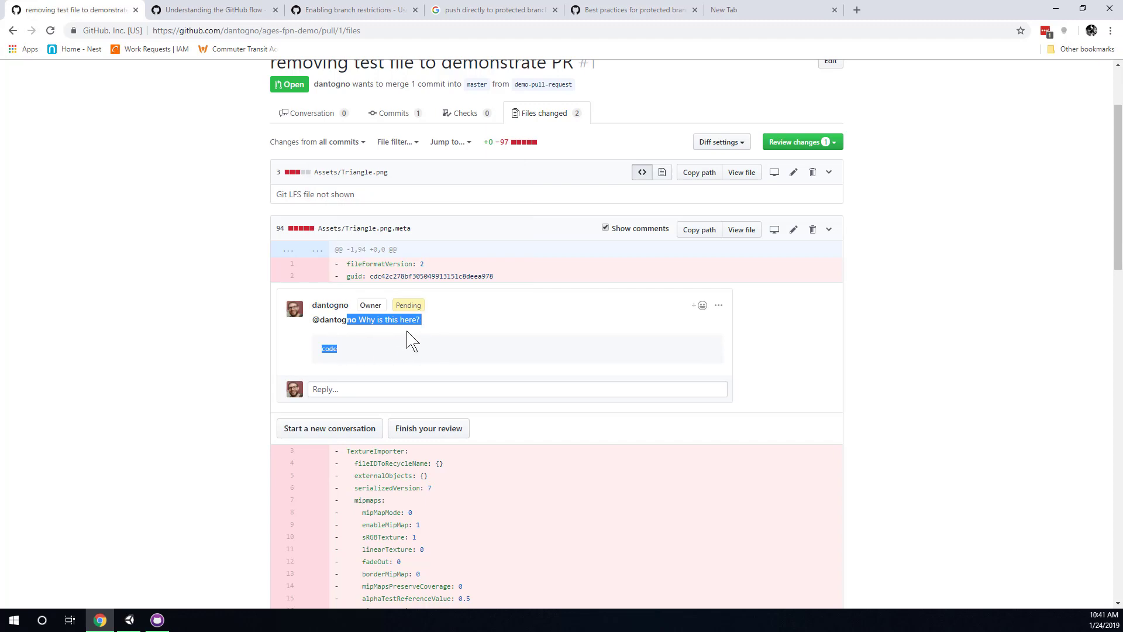
click(363, 322)
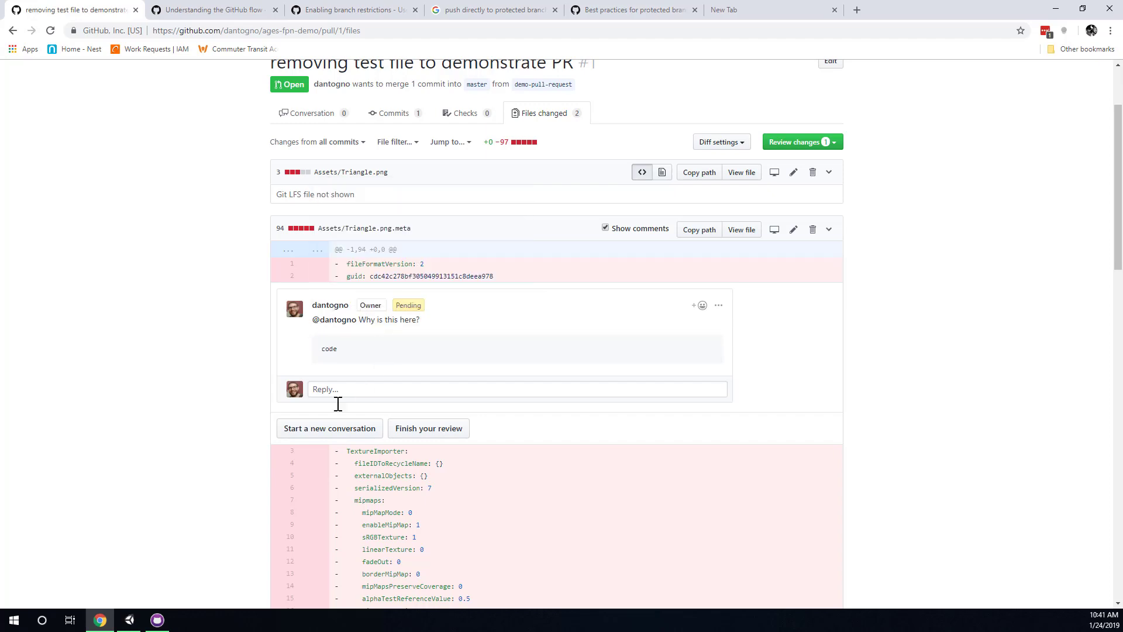
click(129, 620)
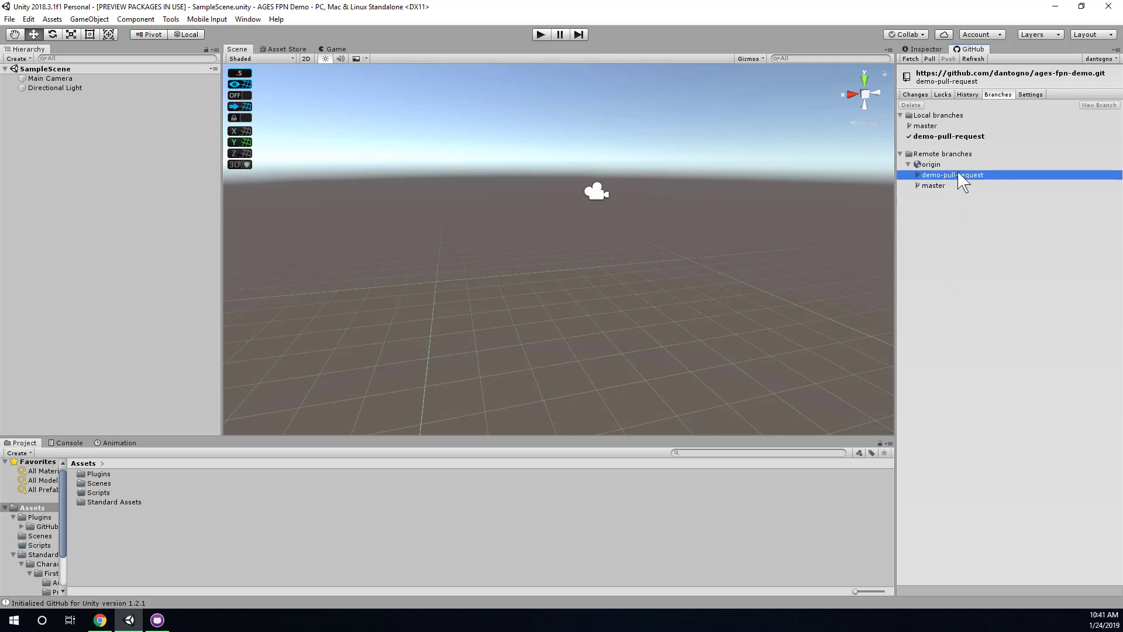
Confirm Unity's GitHub Changes view has no files to commit, then return to the browser.
click(915, 94)
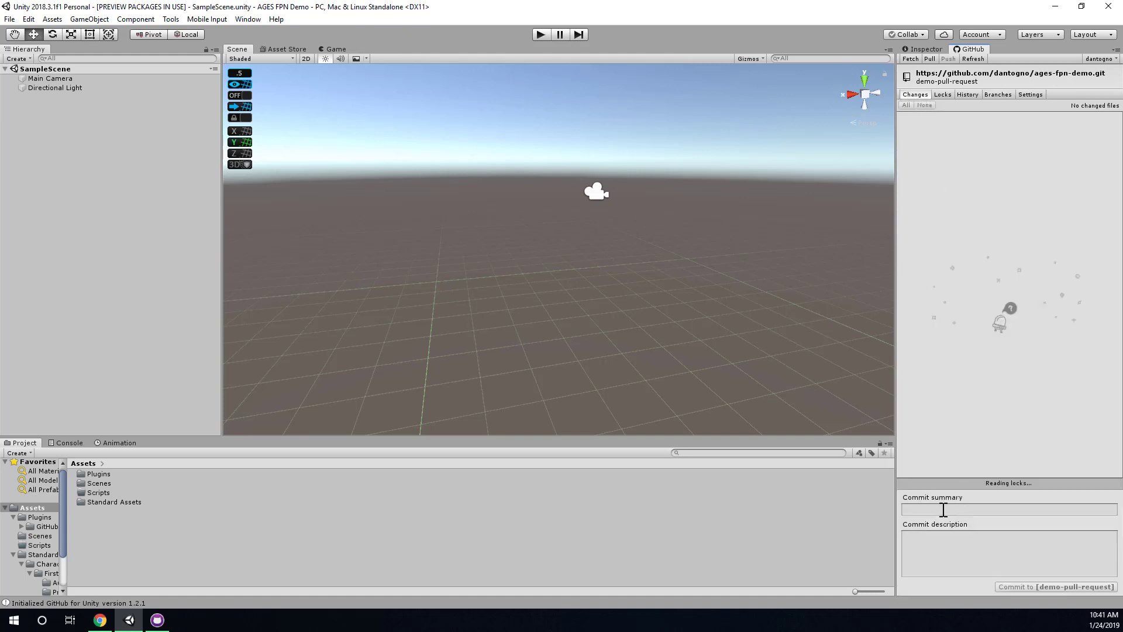
click(944, 509)
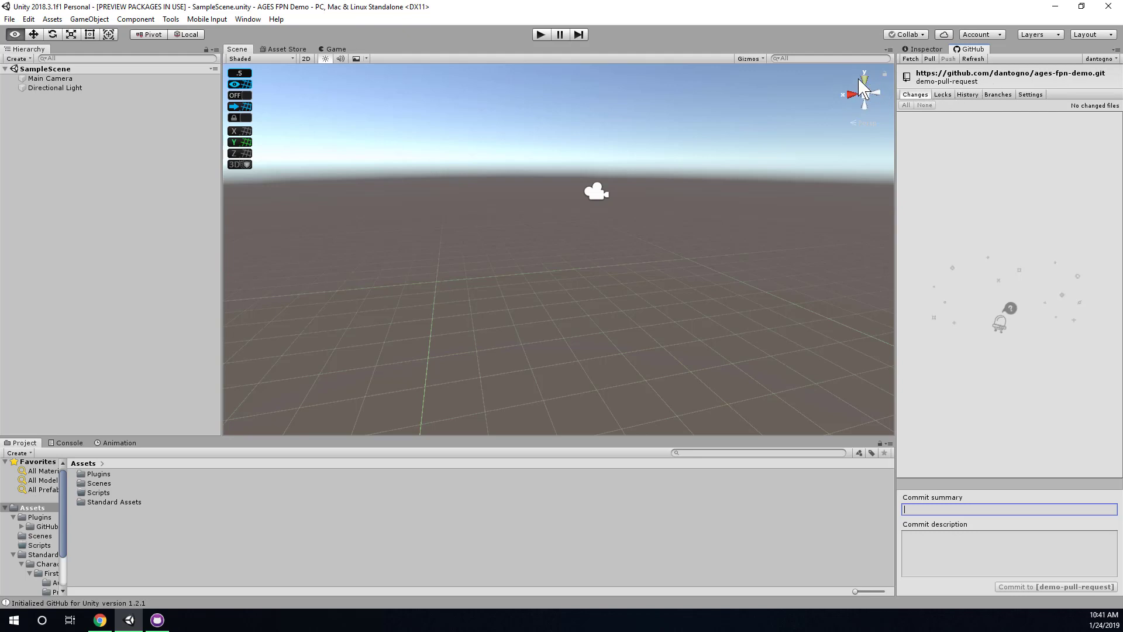
key(alt+Tab)
Reply to the first Triangle.png.meta comment, mentioning the author, and add it to the pending review.
scroll(362, 252, up, 2)
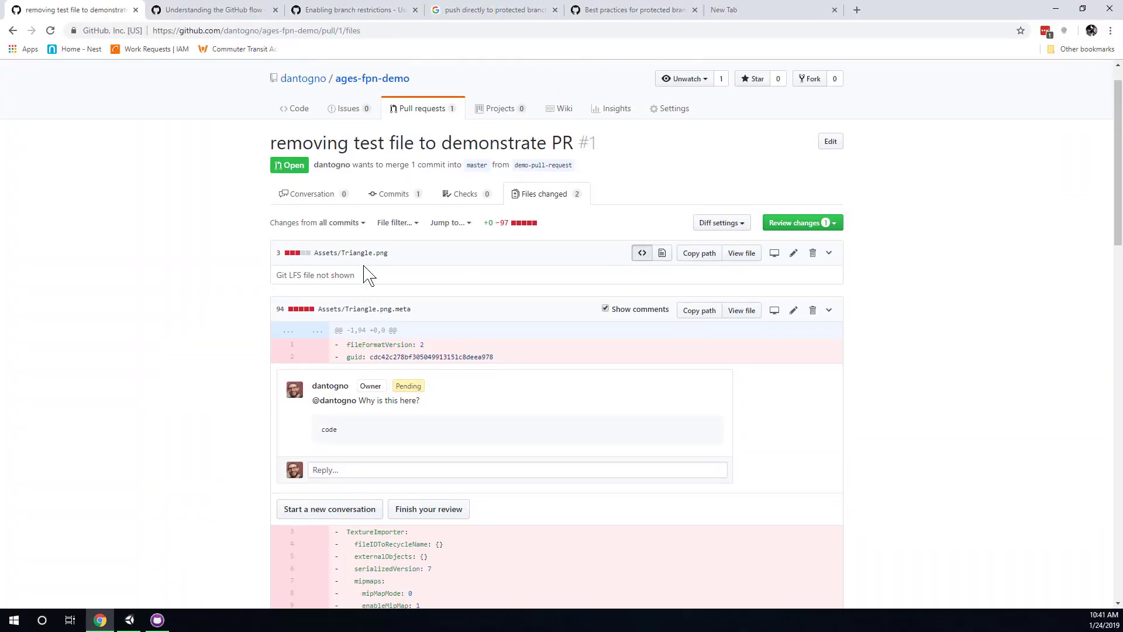
scroll(409, 389, down, 1)
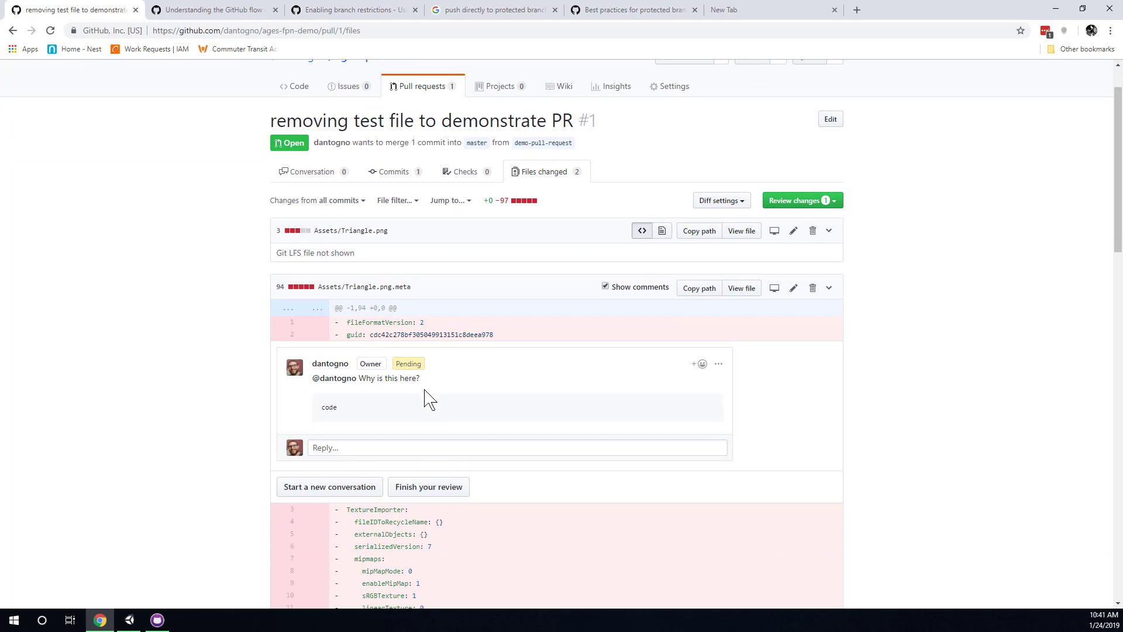
drag(394, 414, 351, 384)
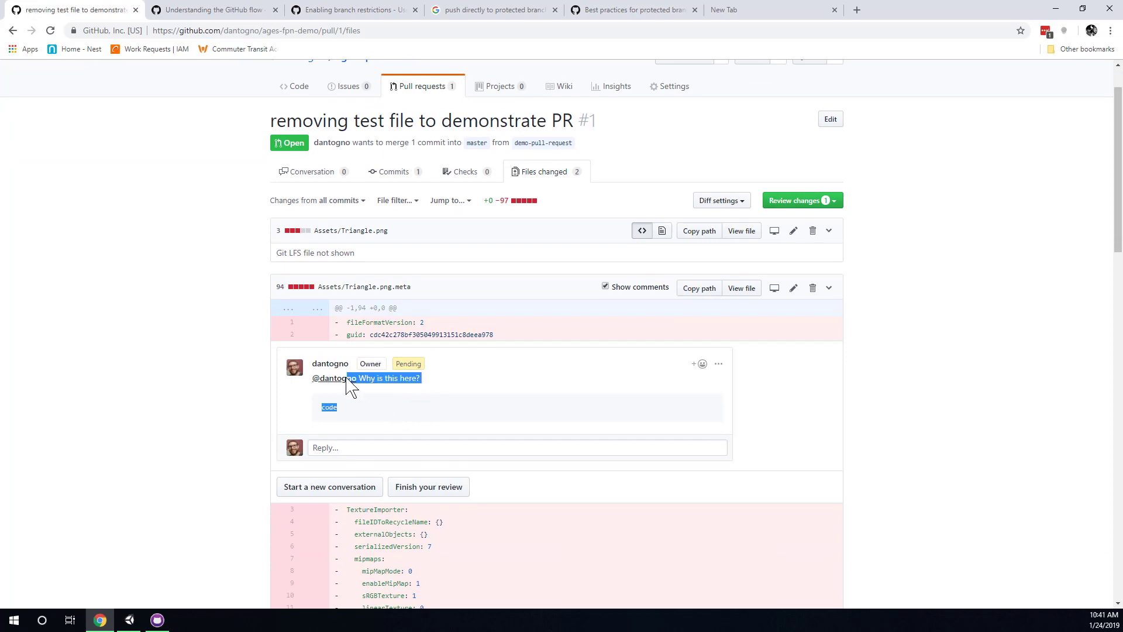
click(349, 449)
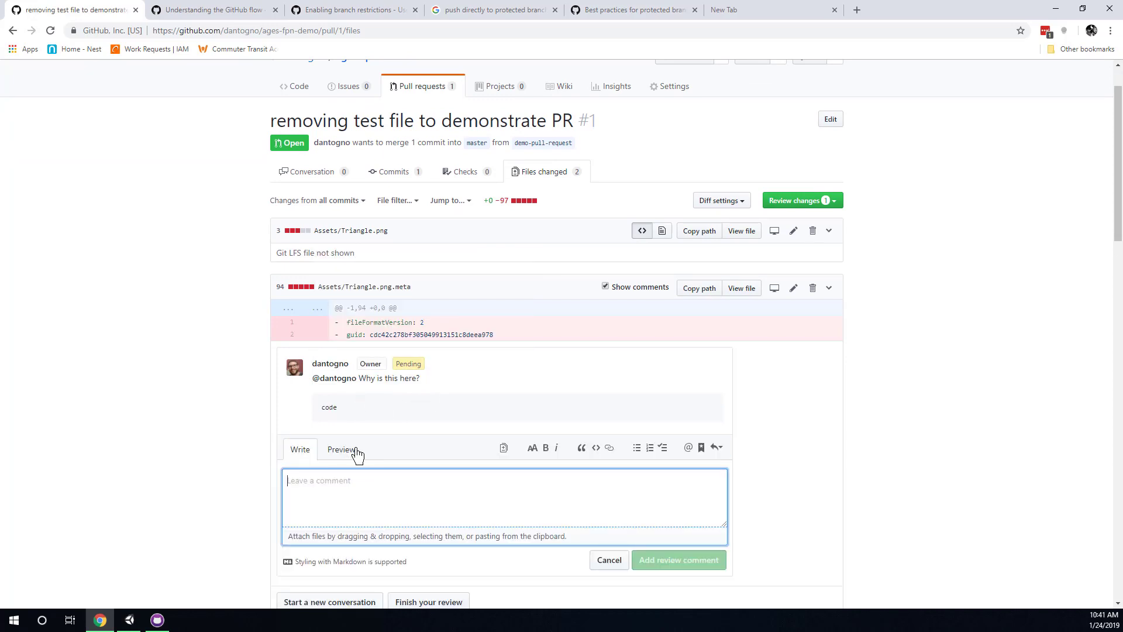
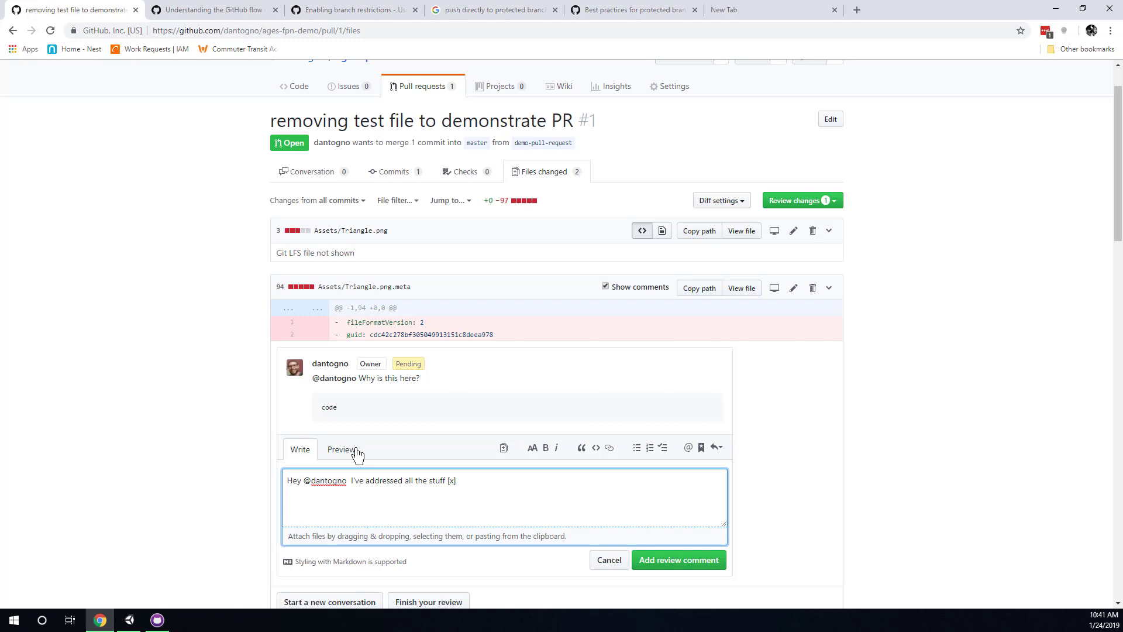
click(675, 562)
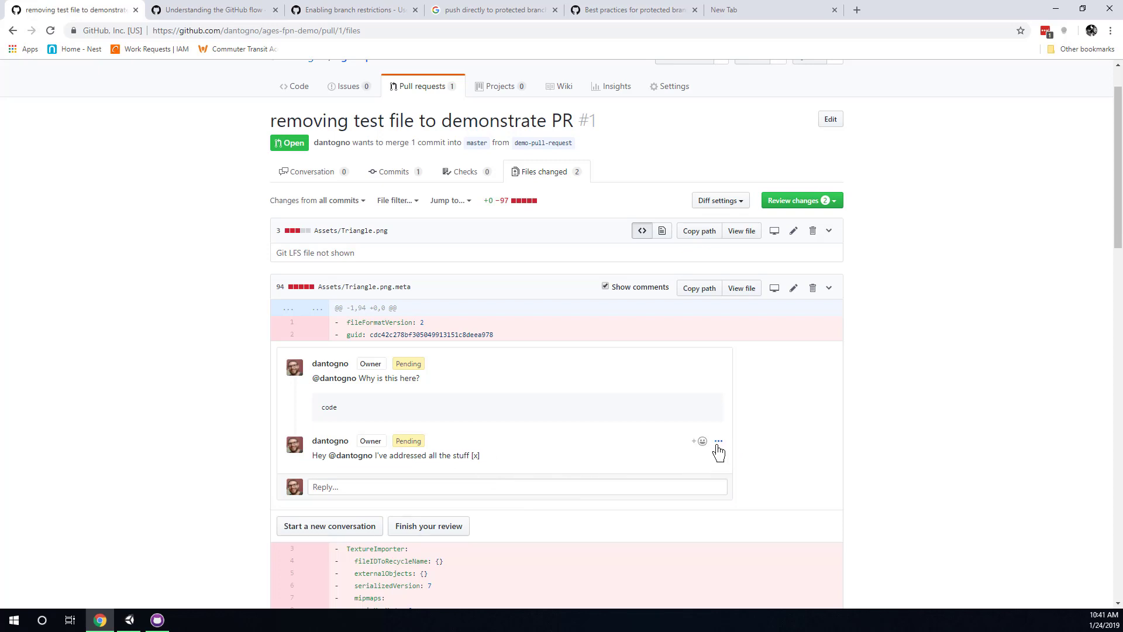
Look over the new pending reply and its edit and delete options.
drag(452, 455, 489, 459)
click(497, 466)
click(719, 442)
click(538, 464)
drag(379, 455, 478, 455)
click(497, 446)
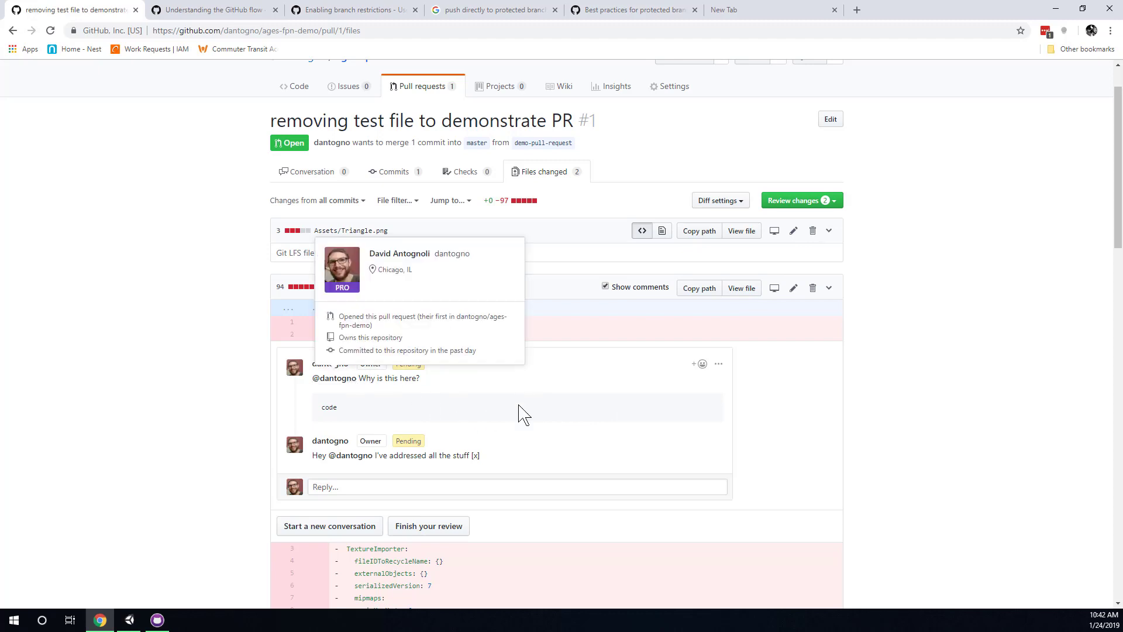
scroll(550, 417, down, 1)
scroll(548, 416, down, 2)
scroll(535, 407, up, 4)
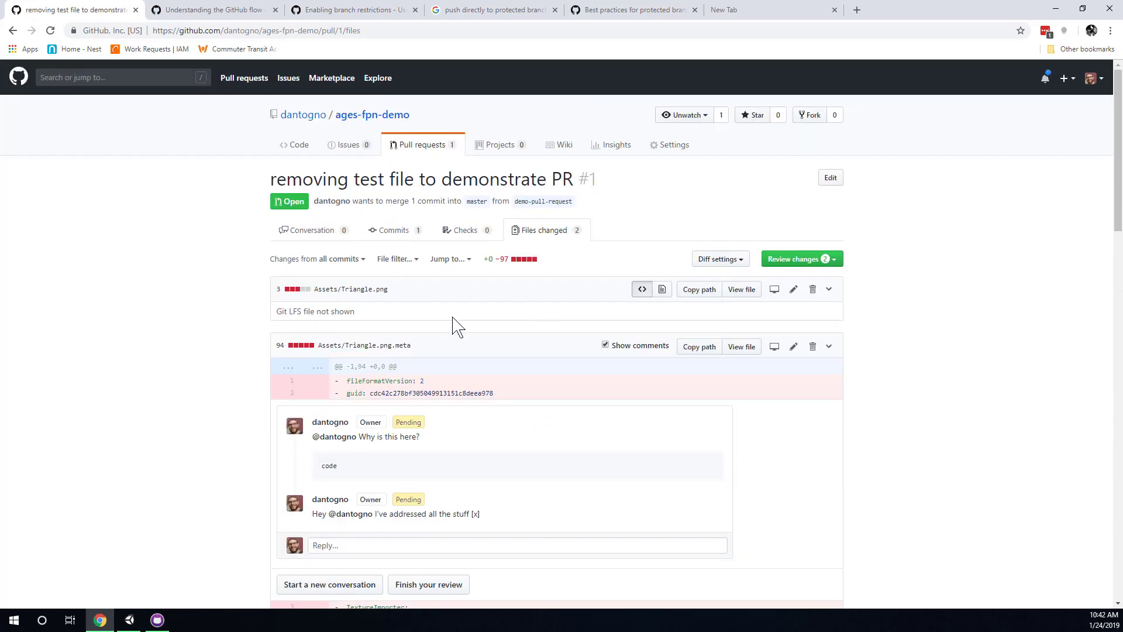
click(827, 261)
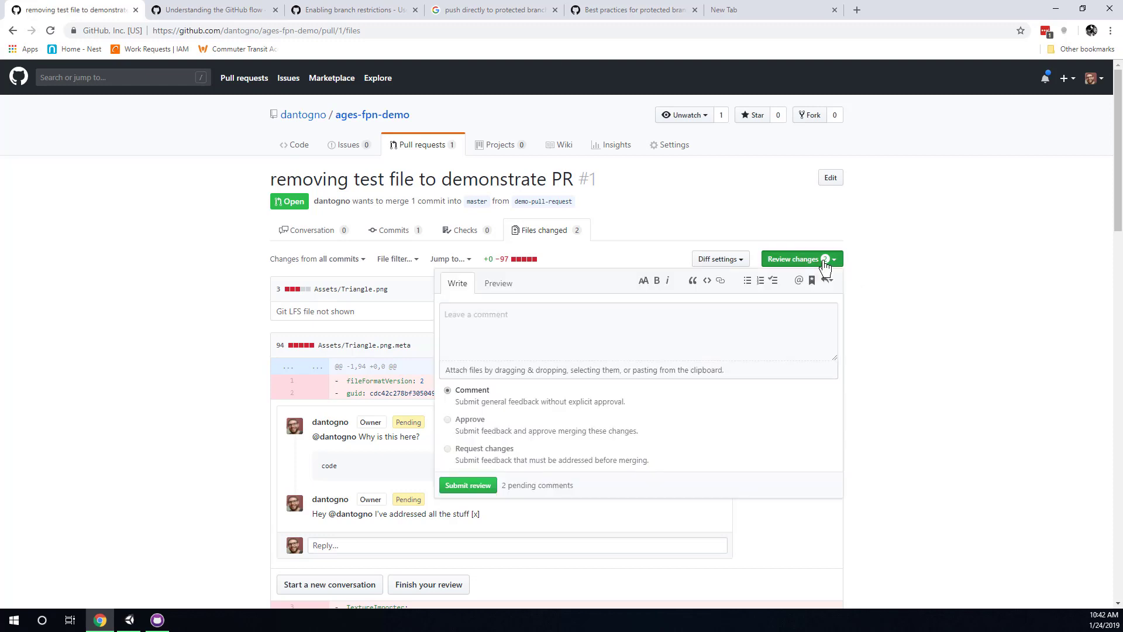
click(496, 326)
click(477, 422)
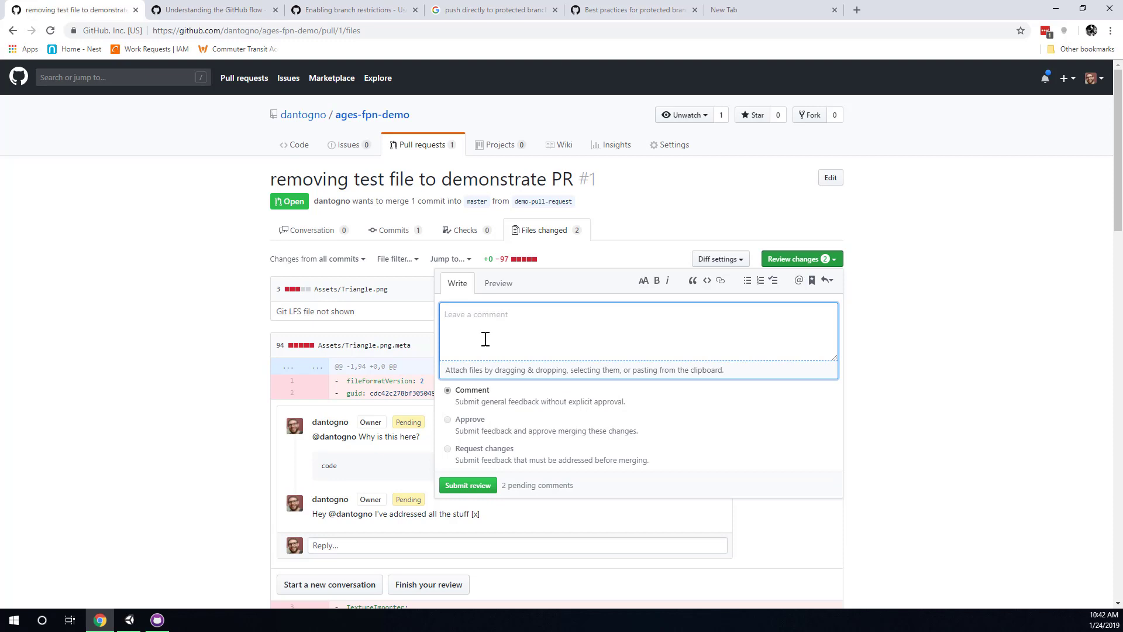
click(533, 323)
text(s)
key(BackSpace)
text(looks good!)
click(466, 426)
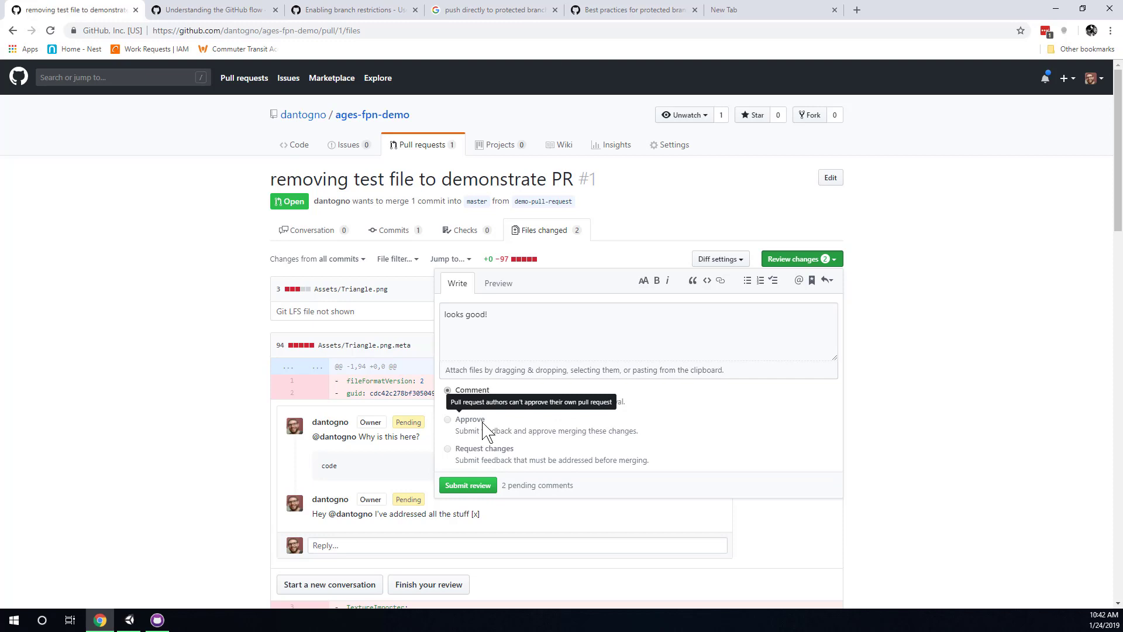
double_click(482, 423)
click(480, 430)
scroll(497, 439, down, 3)
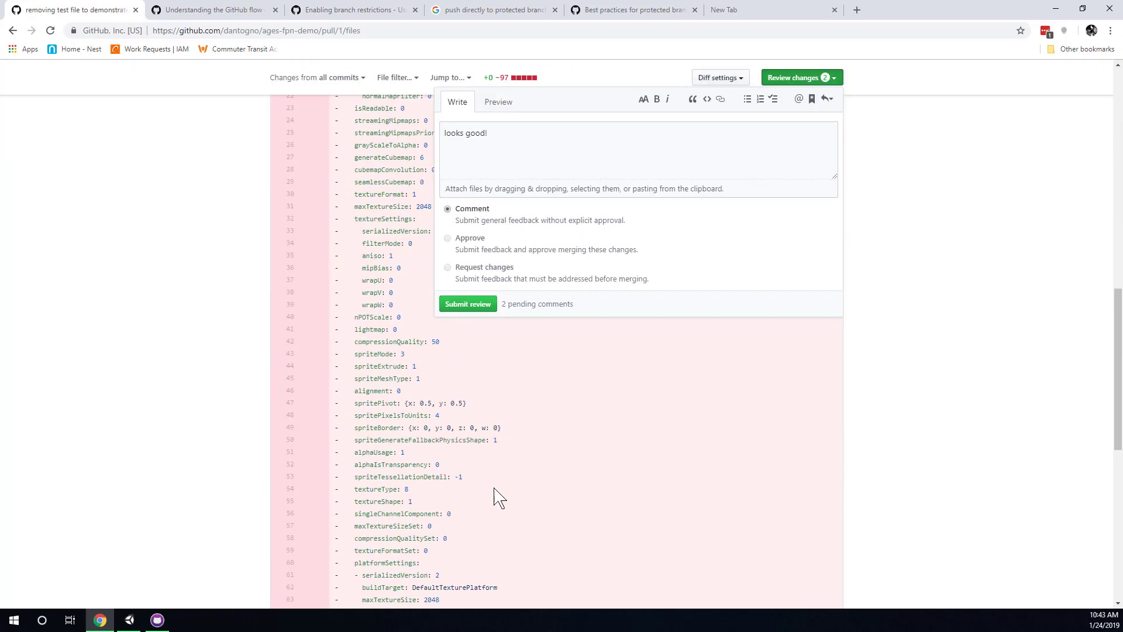
scroll(497, 496, up, 13)
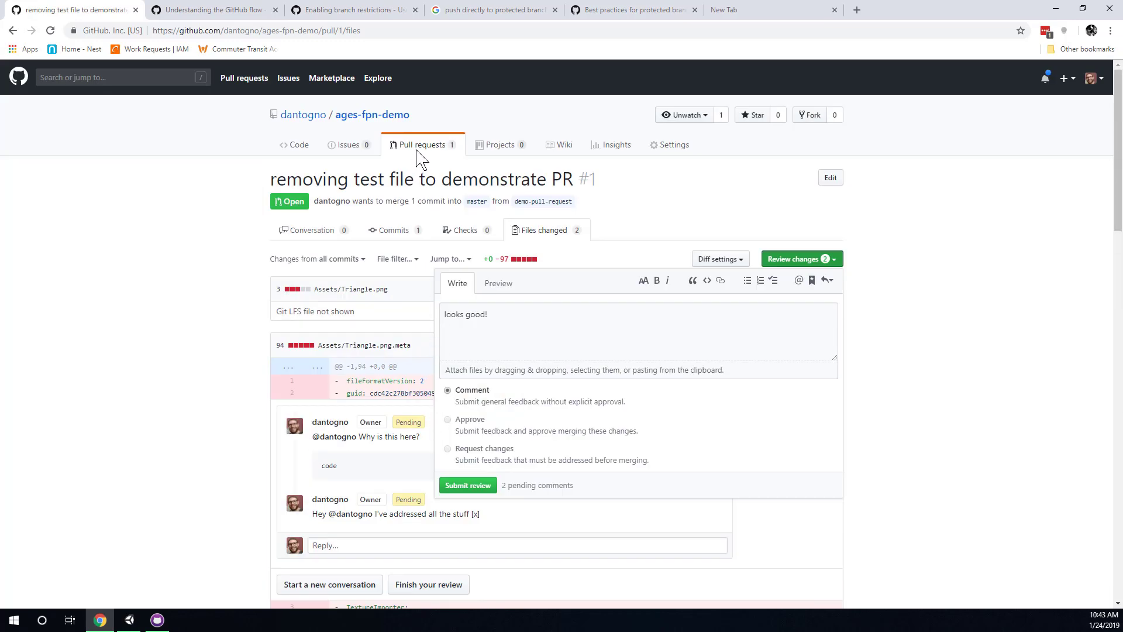
key(Escape)
scroll(237, 380, down, 20)
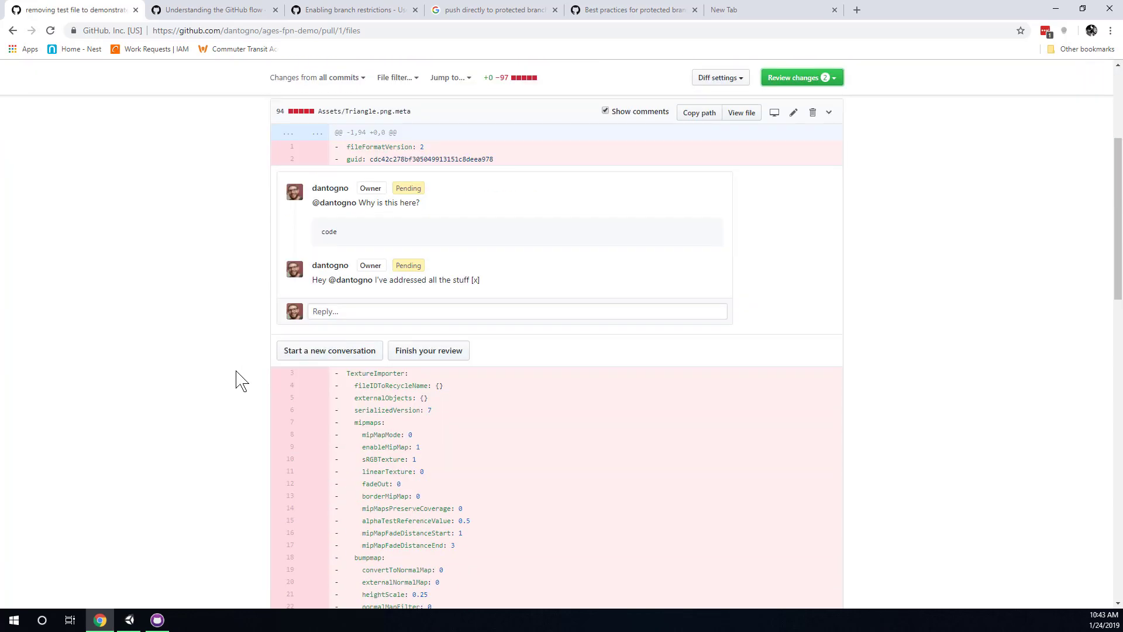
scroll(474, 298, up, 15)
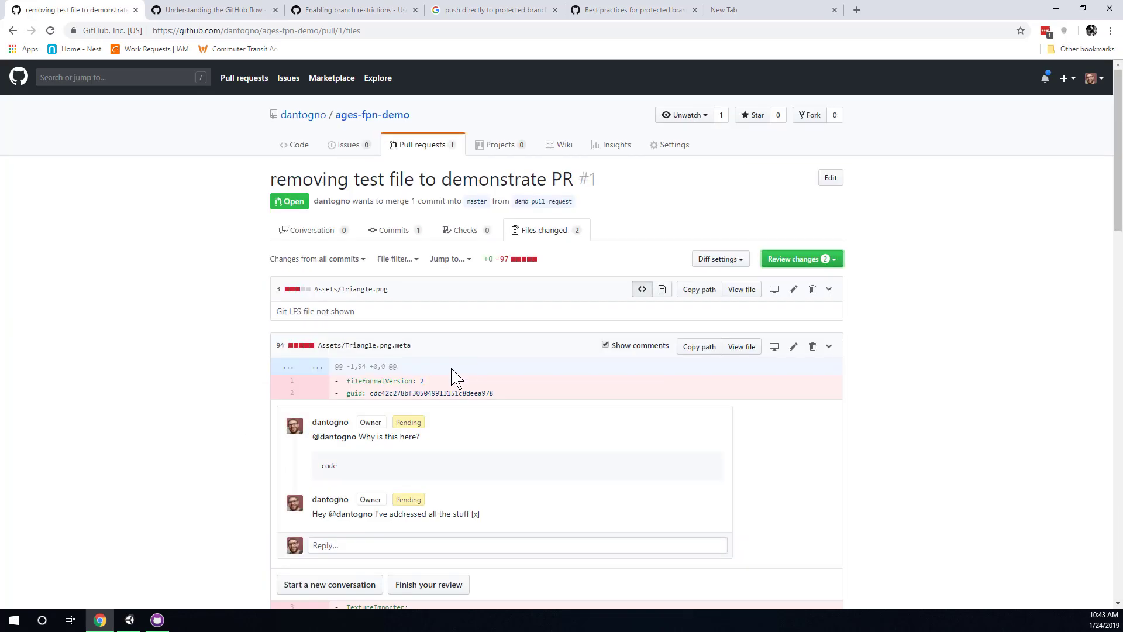
scroll(454, 376, down, 4)
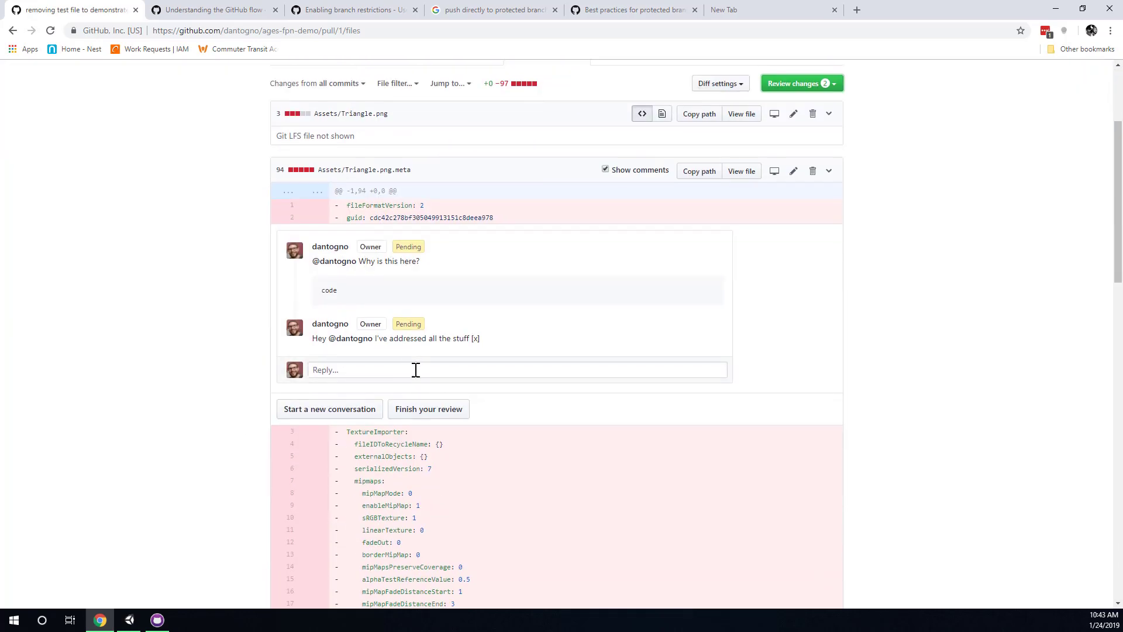
click(362, 171)
scroll(355, 334, up, 3)
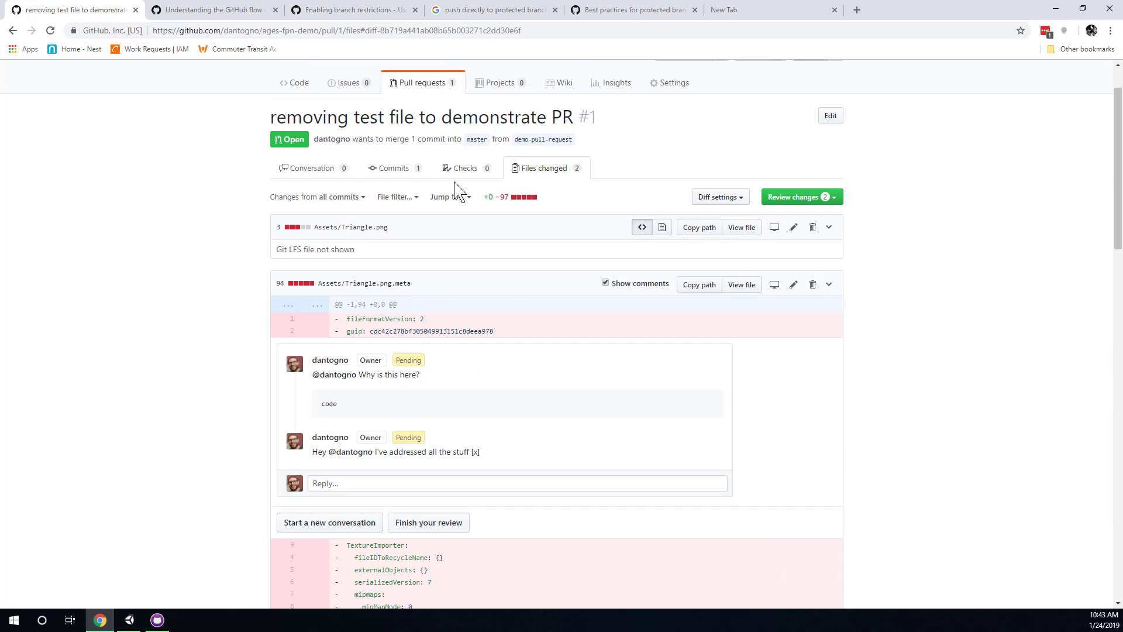
Open the pull request's Conversation view and try requesting changes in the pending review form.
click(322, 175)
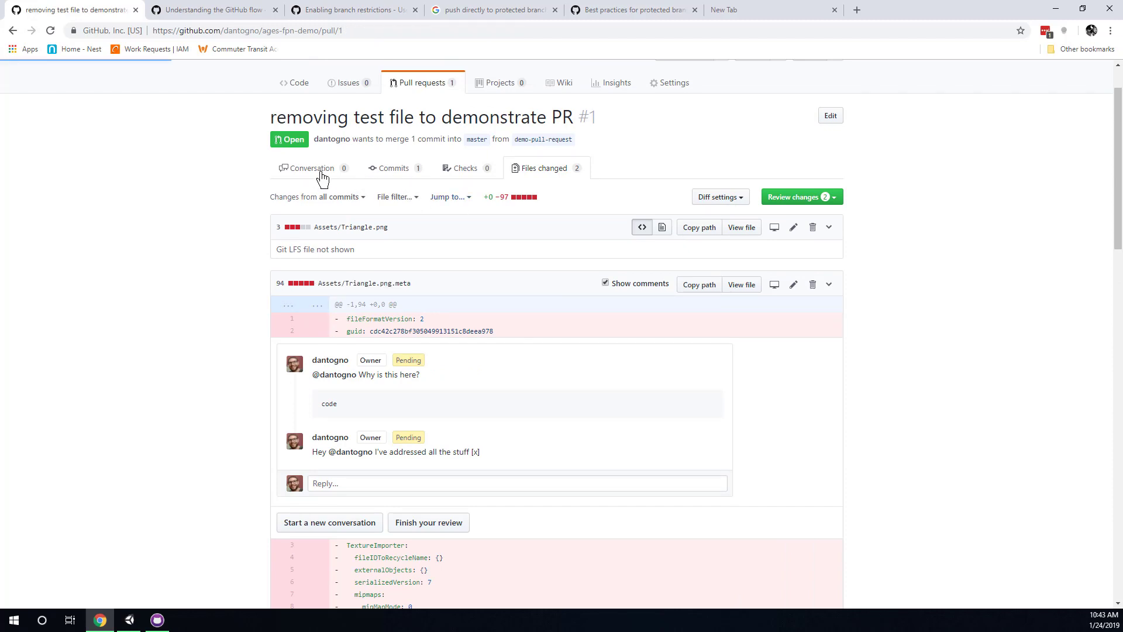
scroll(358, 309, down, 4)
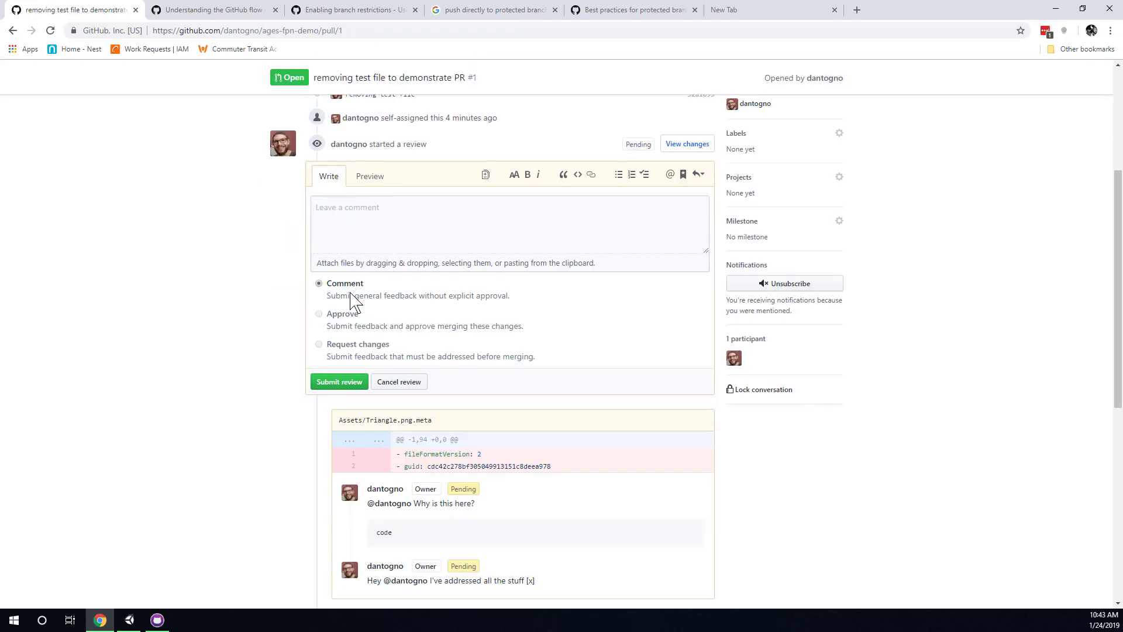
scroll(518, 404, up, 2)
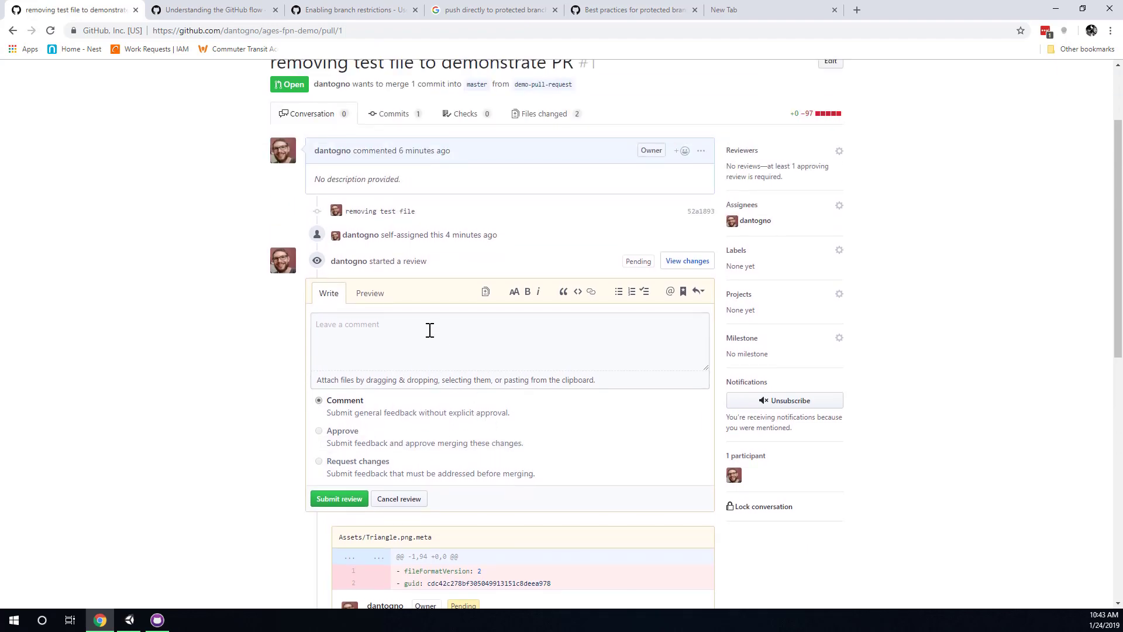
click(428, 328)
click(364, 470)
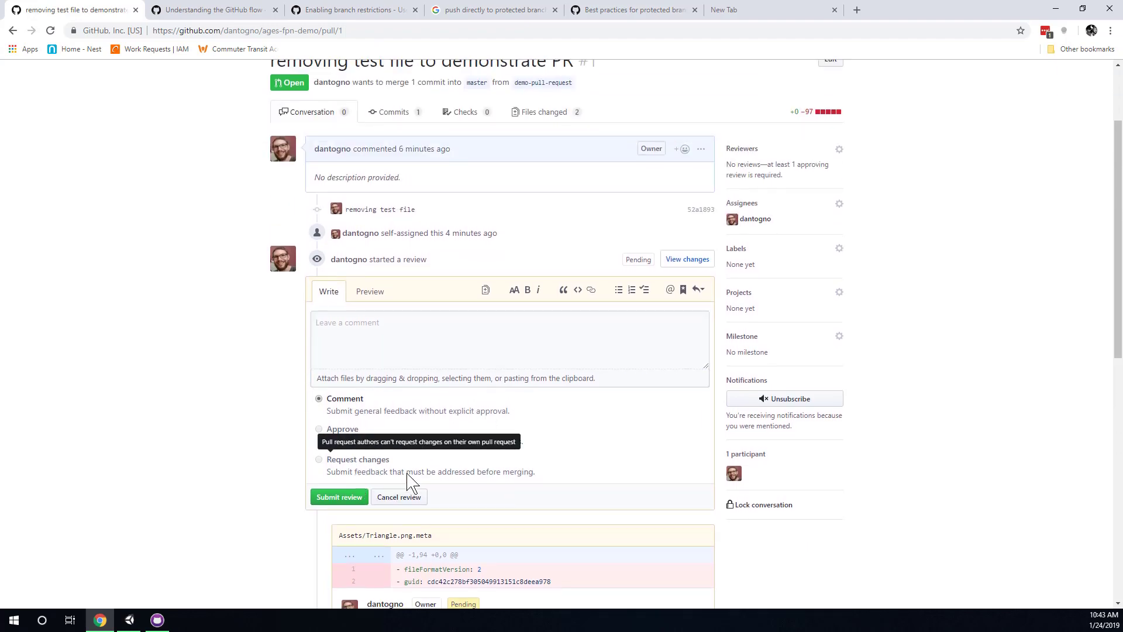
Look through the conversation and select the whole pull request title.
scroll(404, 475, down, 2)
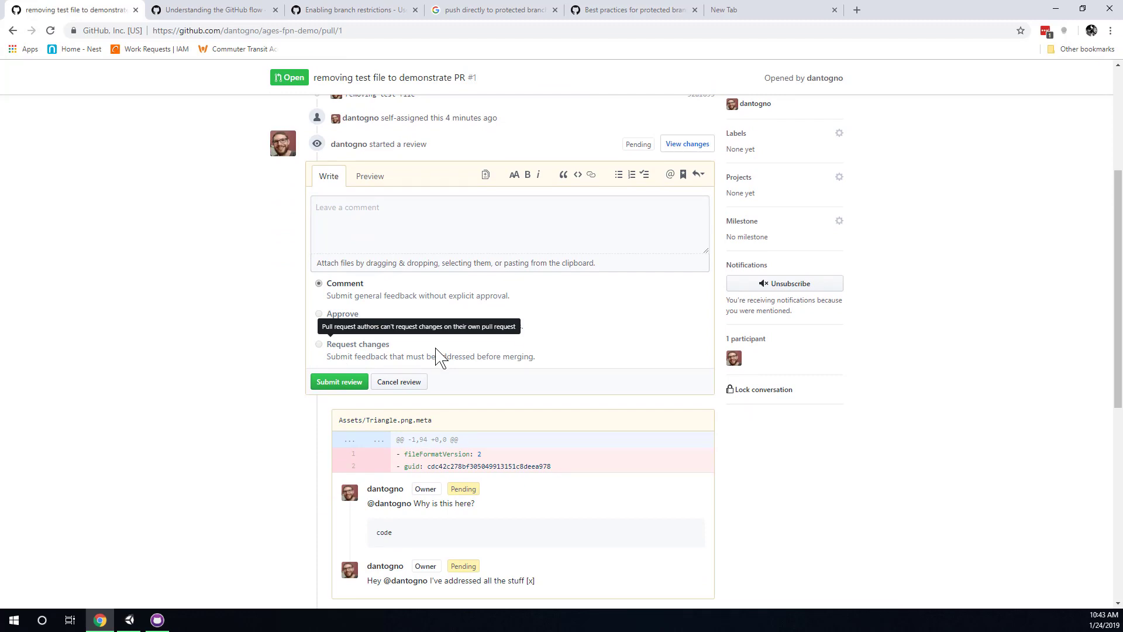
scroll(478, 398, up, 2)
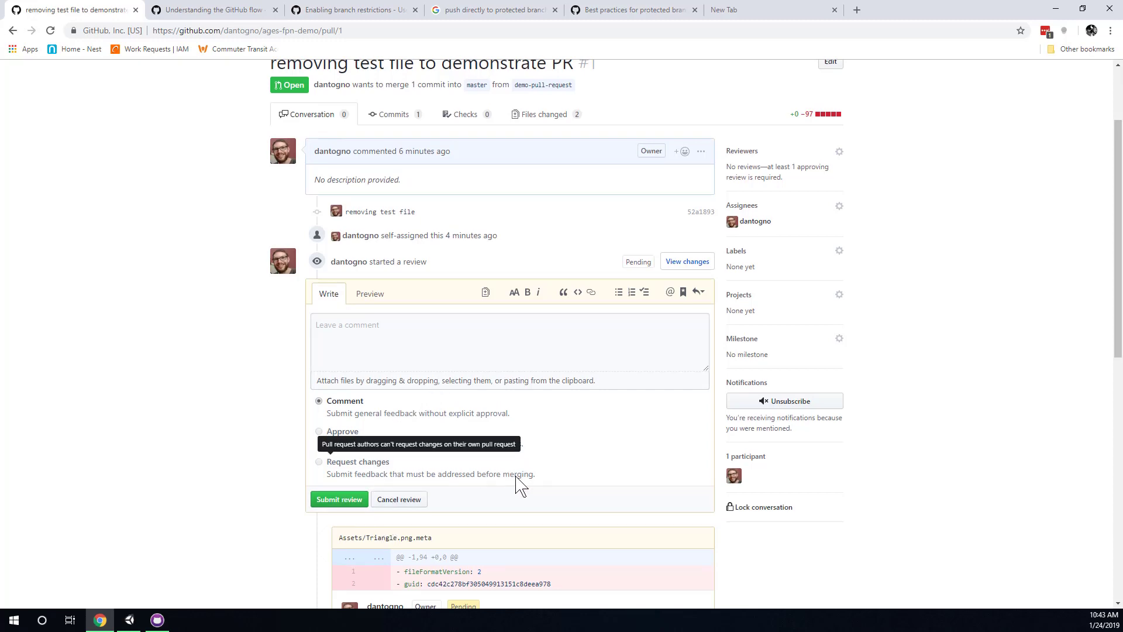
scroll(520, 482, up, 2)
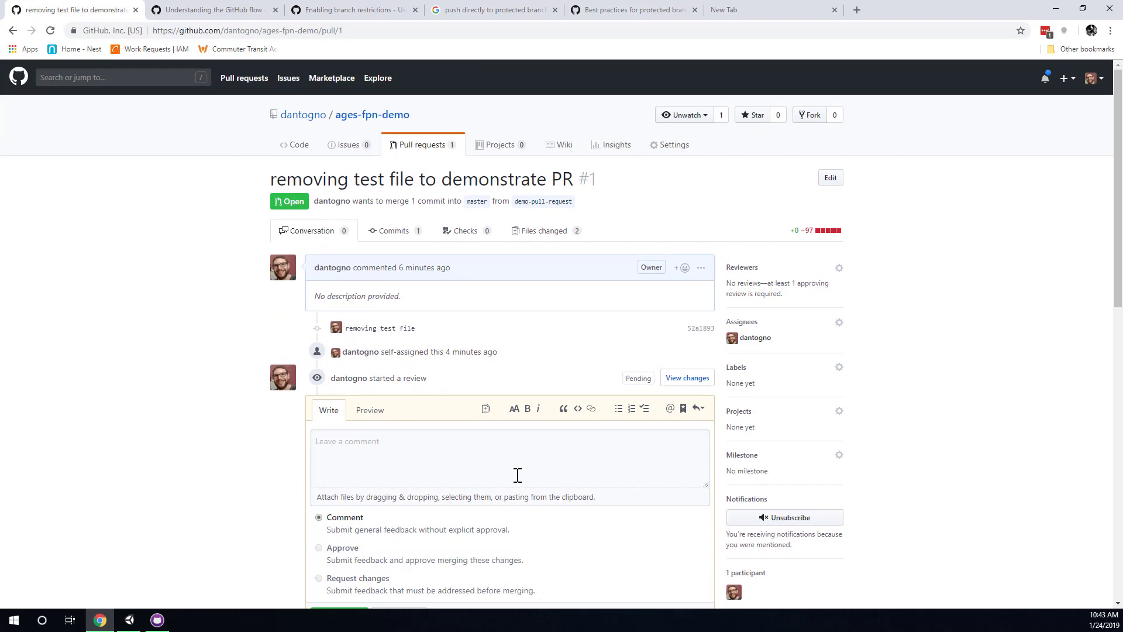
scroll(517, 475, down, 2)
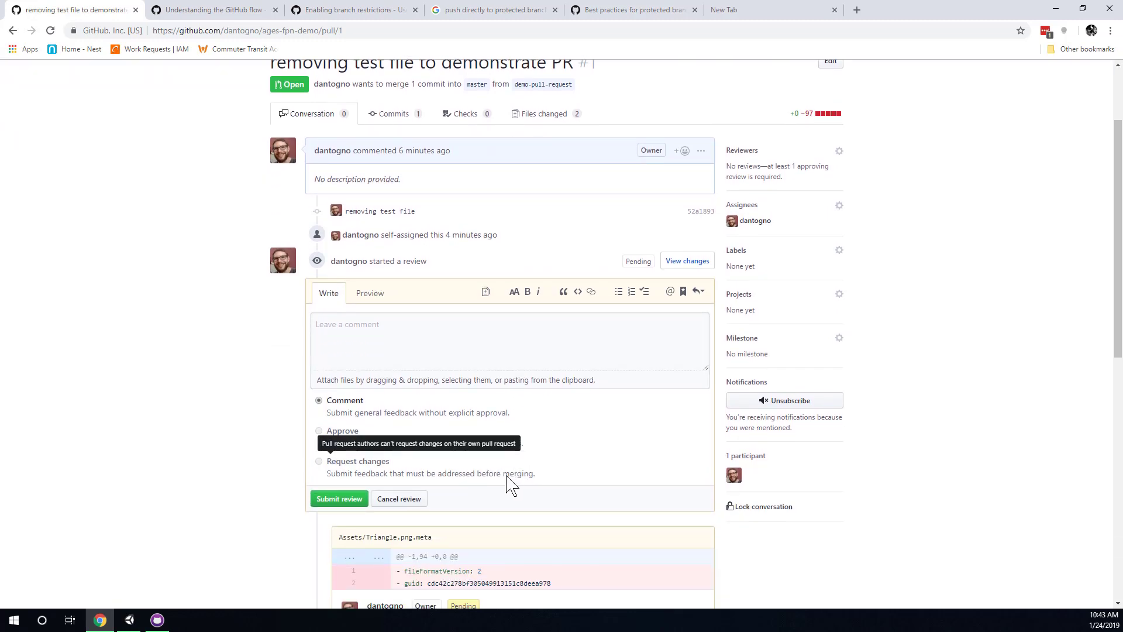
scroll(509, 483, up, 1)
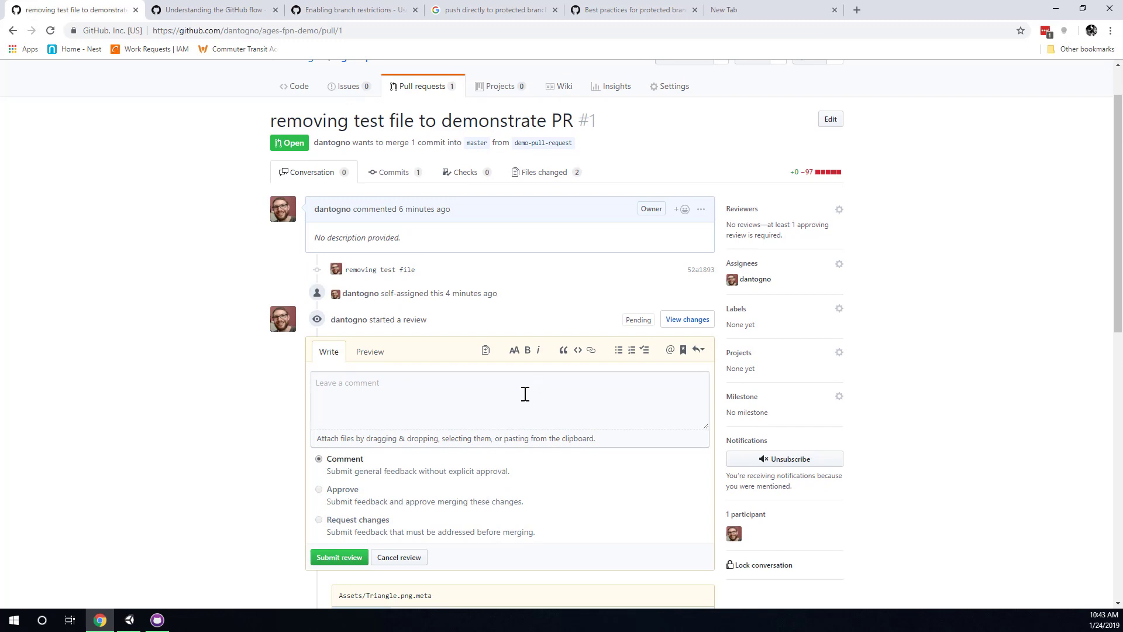
scroll(509, 404, up, 1)
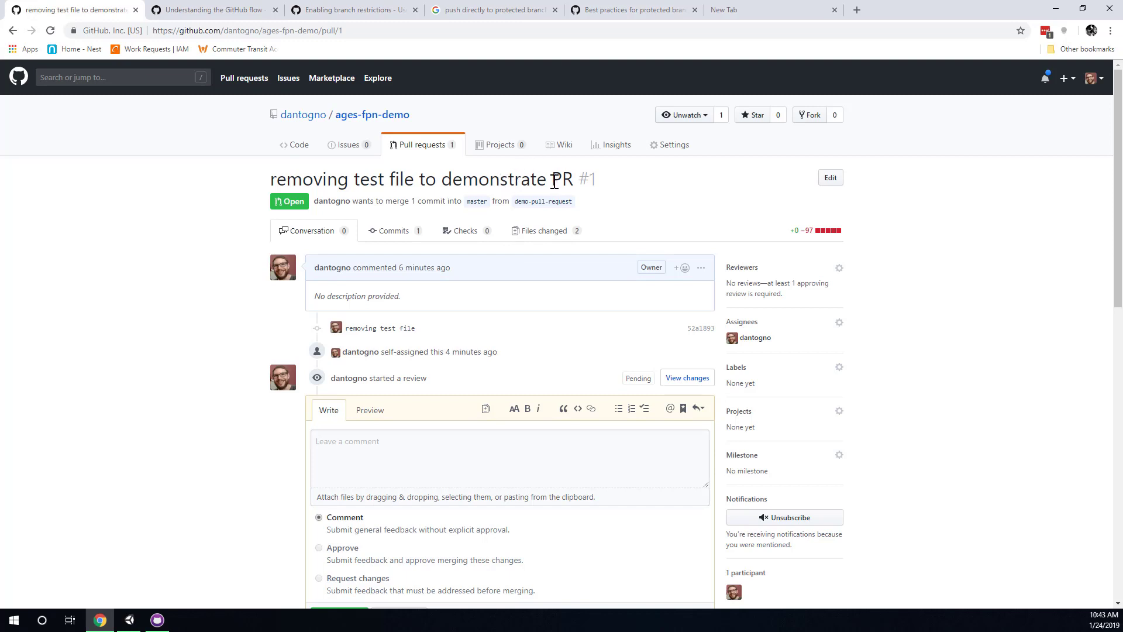
triple_click(533, 182)
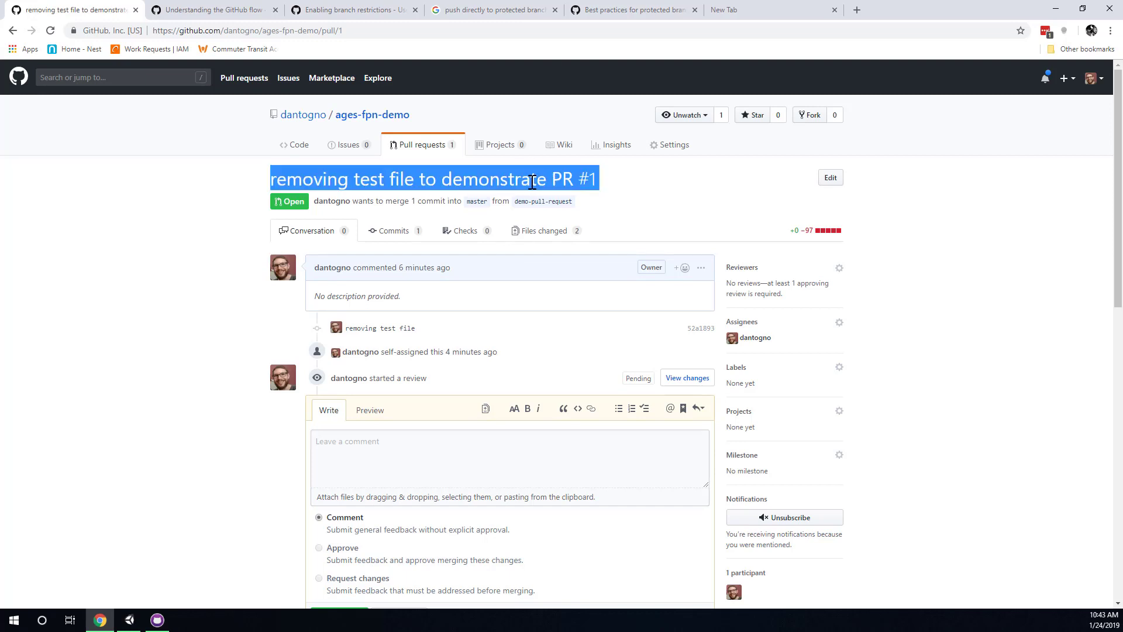